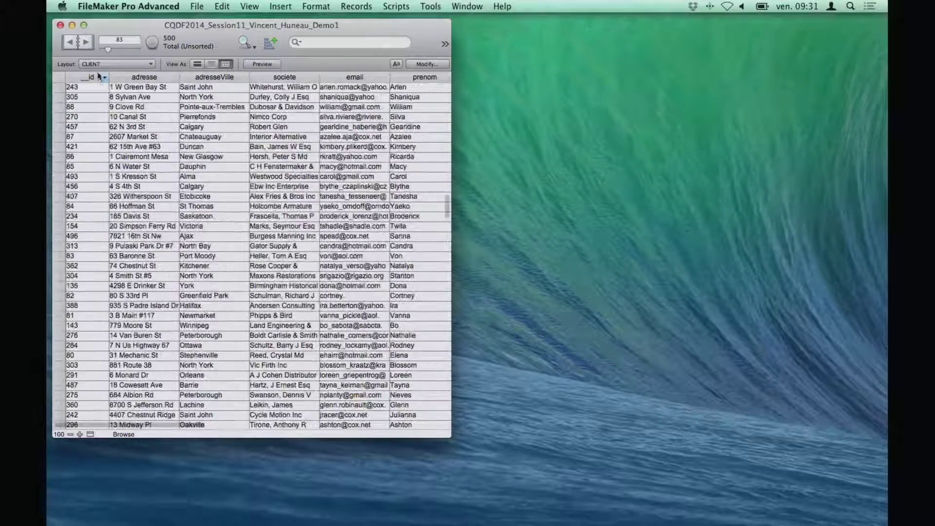
Show the FACTURES layout's invoice table, and switch to the "Filtrer avec des valeurs" layout
{"action": "left_click", "coordinate": [99, 64]}
{"action": "left_click", "coordinate": [96, 73]}
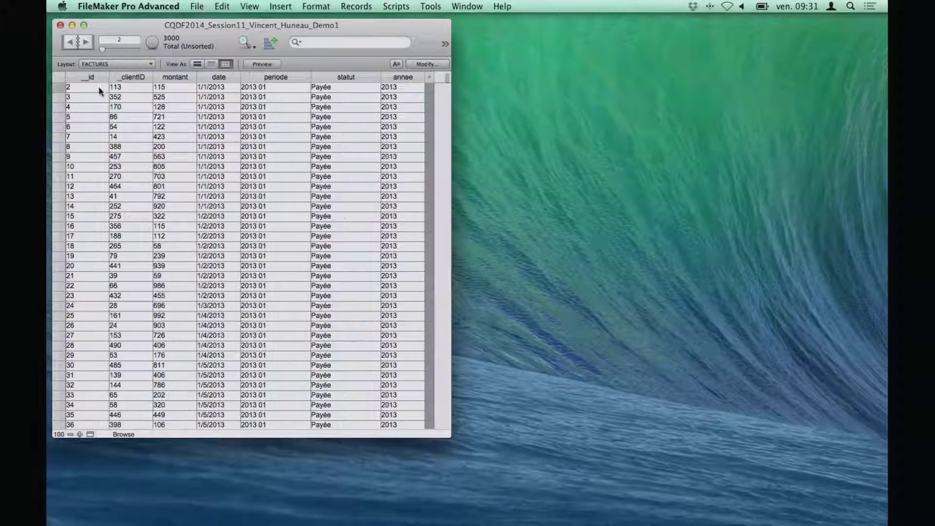
{"action": "left_click", "coordinate": [99, 65]}
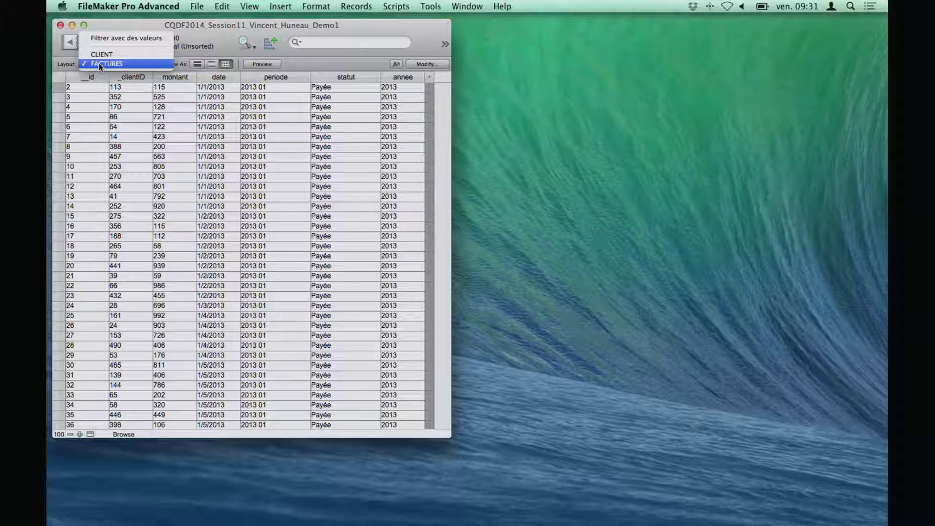
{"action": "left_click", "coordinate": [100, 38]}
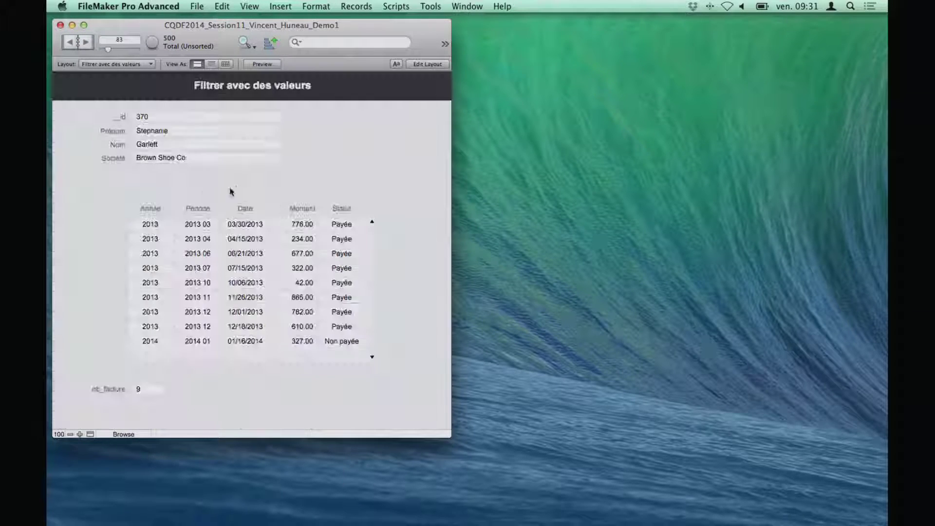
Browse back and forth through neighbouring client records to examine the invoices listed in each one's portal
{"action": "left_click", "coordinate": [78, 47]}
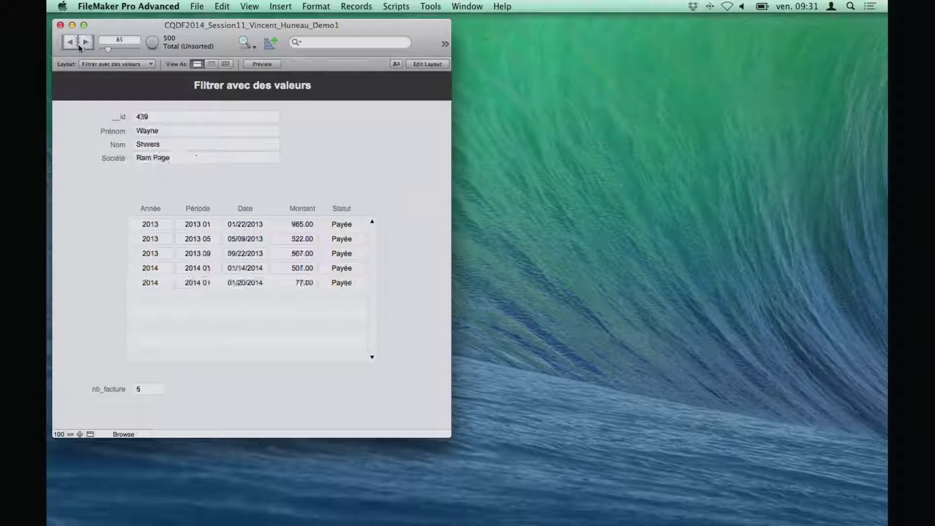
{"action": "left_click", "coordinate": [68, 43]}
{"action": "left_click", "coordinate": [68, 43]}
{"action": "left_click", "coordinate": [69, 43]}
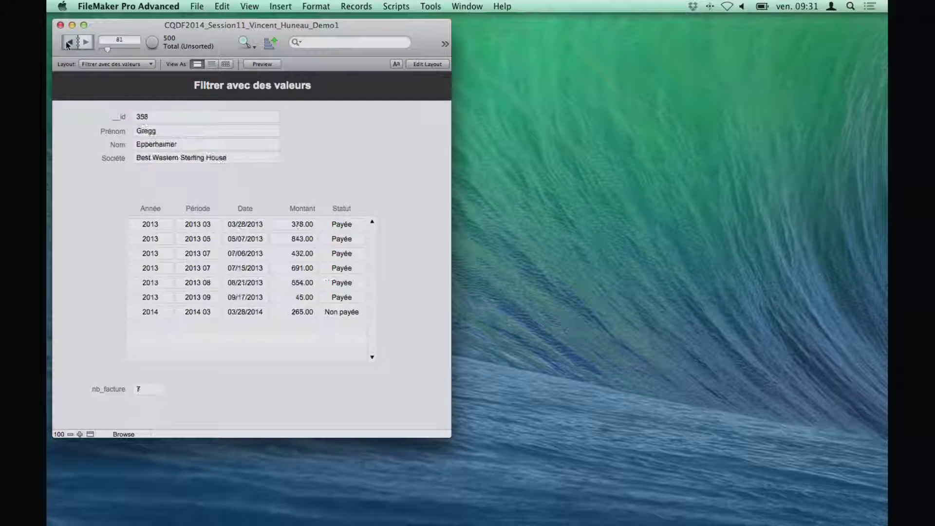
{"action": "left_click", "coordinate": [68, 43]}
{"action": "left_click", "coordinate": [85, 42]}
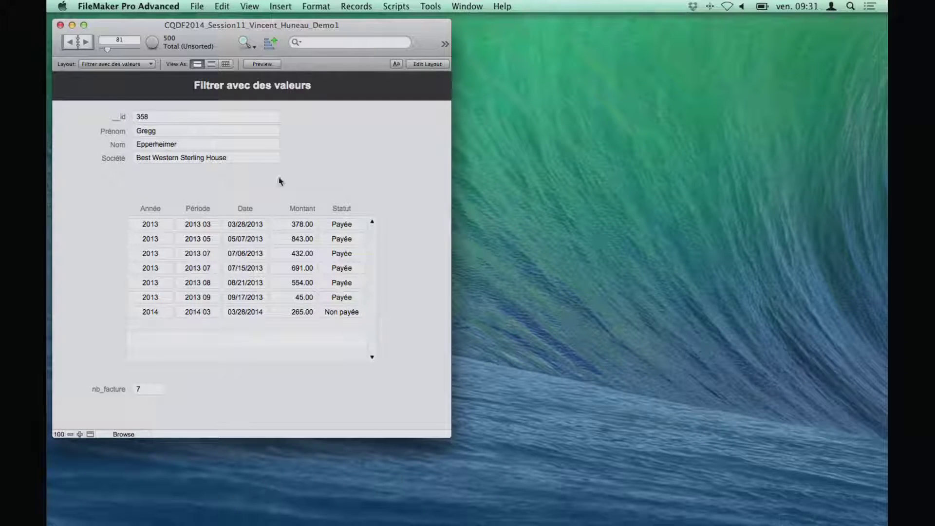
In Layout mode, open the database definition and create a text field named z_filtreStatut in the client table
{"action": "key", "text": "super+l"}
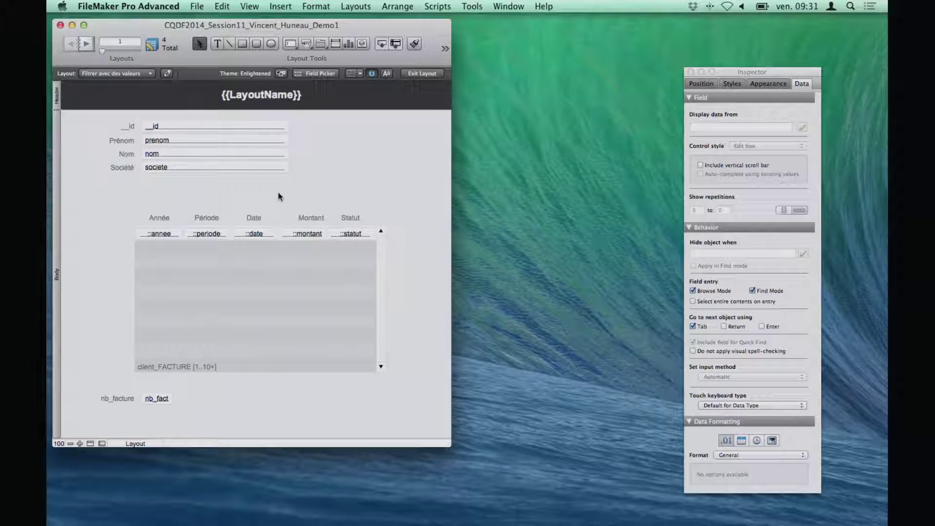
{"action": "key", "text": "shift+super+d"}
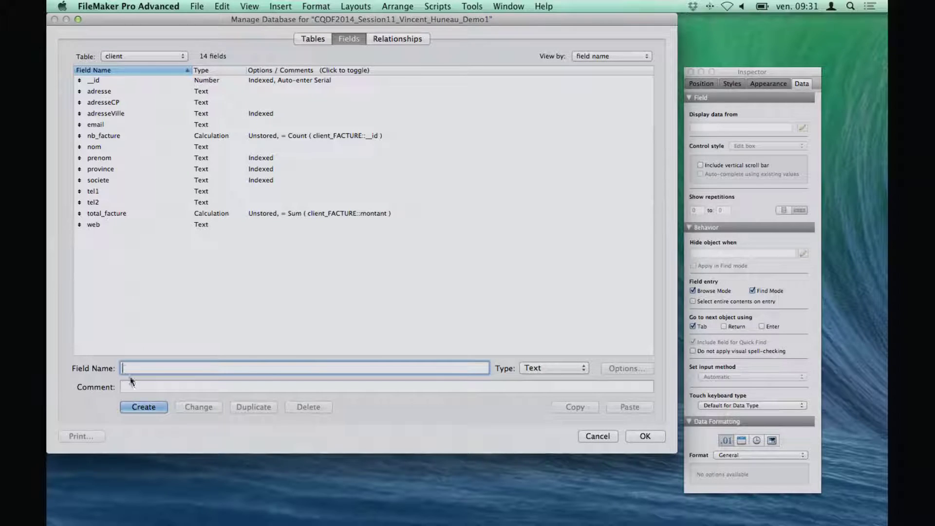
{"action": "type", "text": "z_ft"}
{"action": "type", "text": "ltre"}
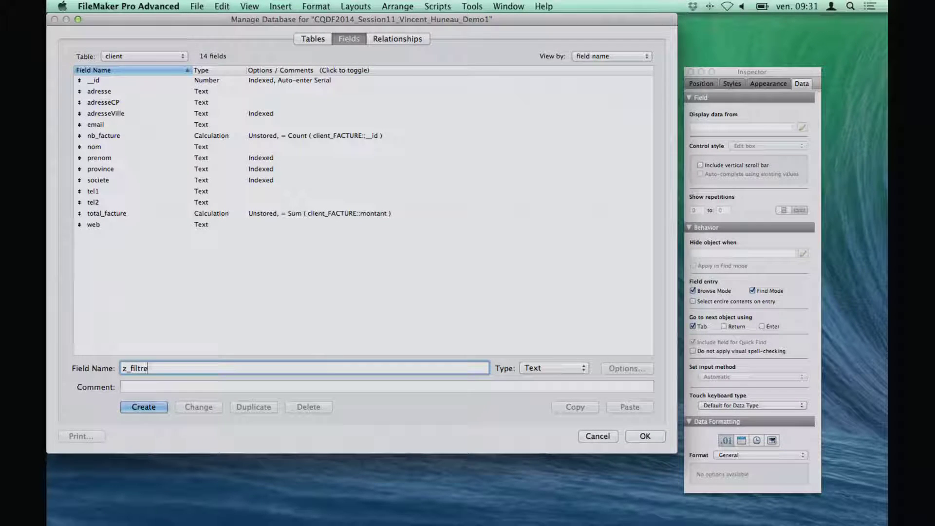
{"action": "type", "text": "Statut"}
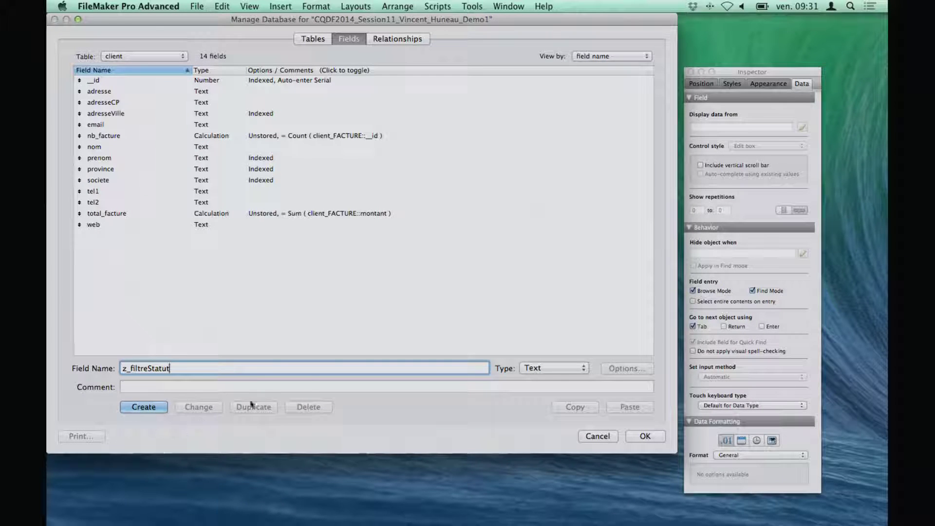
{"action": "left_click", "coordinate": [146, 407]}
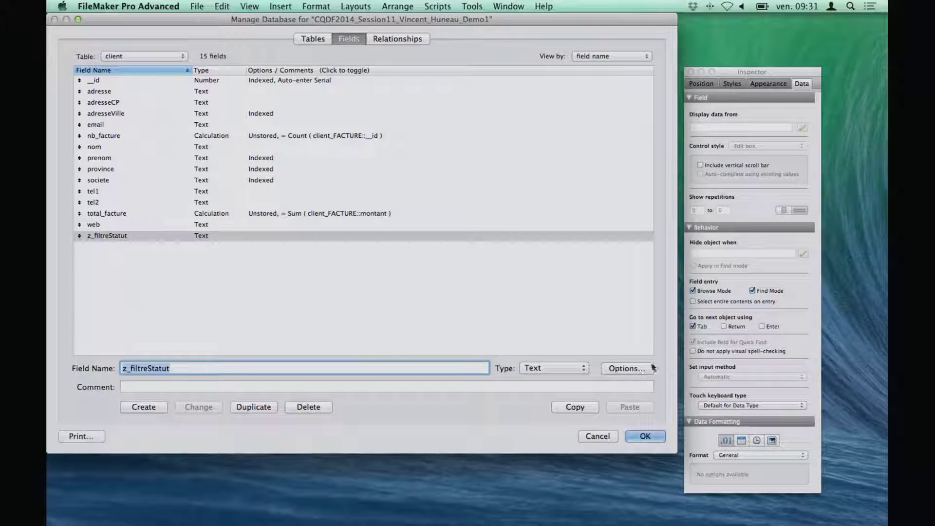
Make z_filtreStatut use global storage and save the database definition
{"action": "left_click", "coordinate": [628, 369]}
{"action": "left_click", "coordinate": [496, 93]}
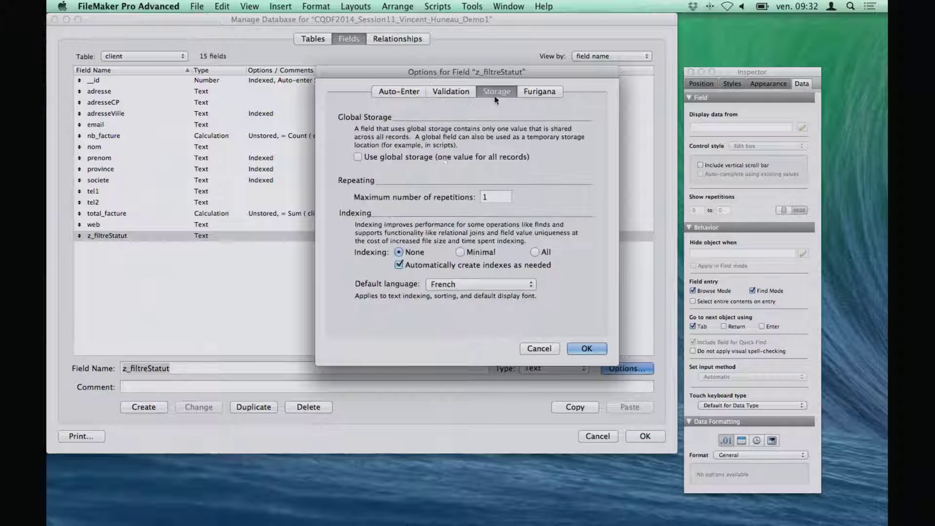
{"action": "left_click", "coordinate": [358, 156]}
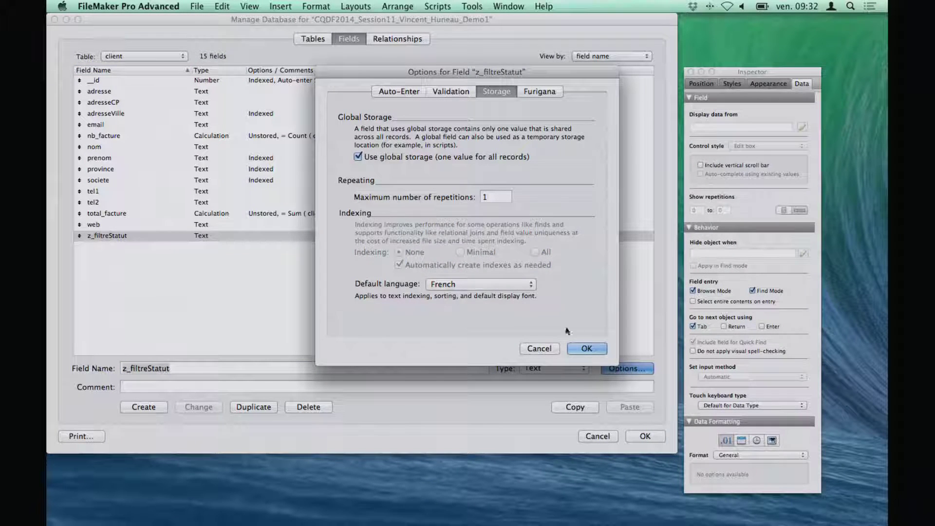
{"action": "left_click", "coordinate": [586, 347]}
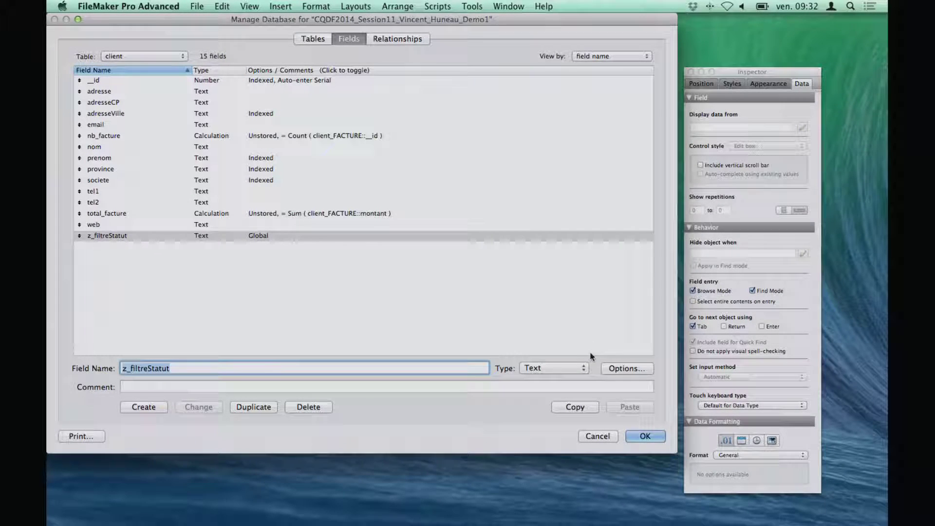
{"action": "left_click", "coordinate": [644, 437]}
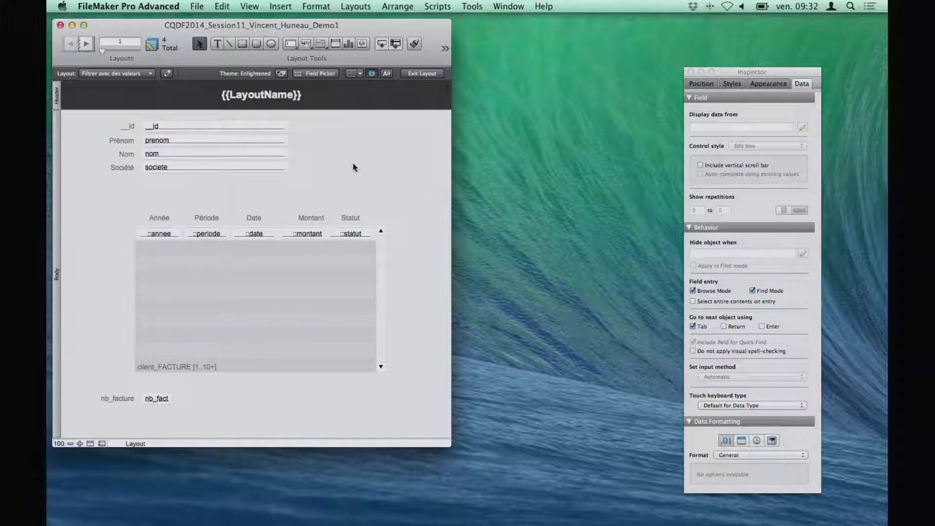
Draw an unlabelled radio button set for z_filtreStatut between the Société field and the portal headings, and reduce its height to one line
{"action": "left_click", "coordinate": [291, 44]}
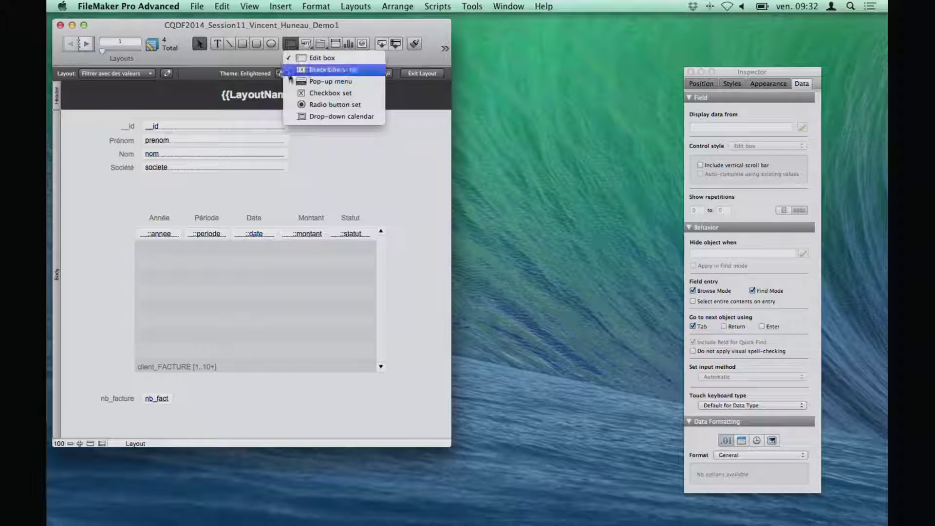
{"action": "left_click", "coordinate": [297, 106]}
{"action": "left_click_drag", "start_coordinate": [193, 179], "coordinate": [320, 192]}
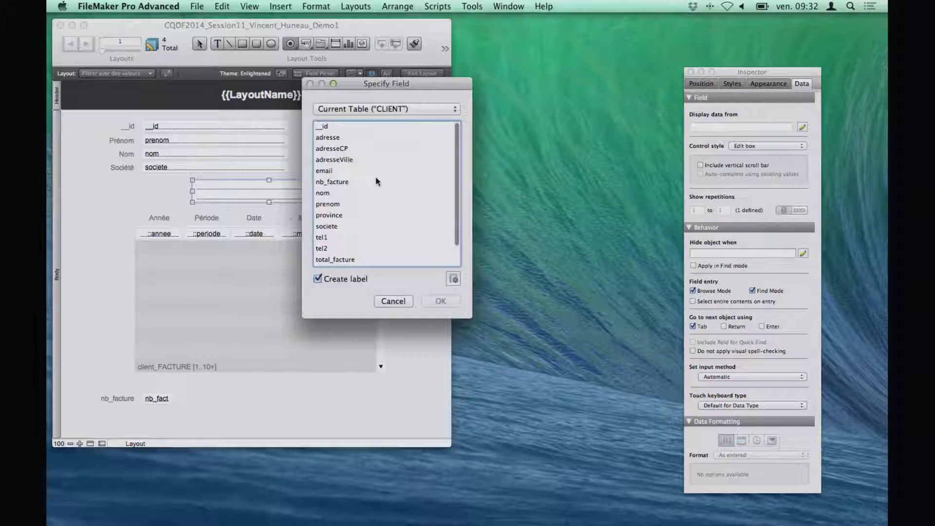
{"action": "scroll", "coordinate": [376, 226], "scroll_direction": "down", "scroll_amount": 2}
{"action": "left_click", "coordinate": [347, 261]}
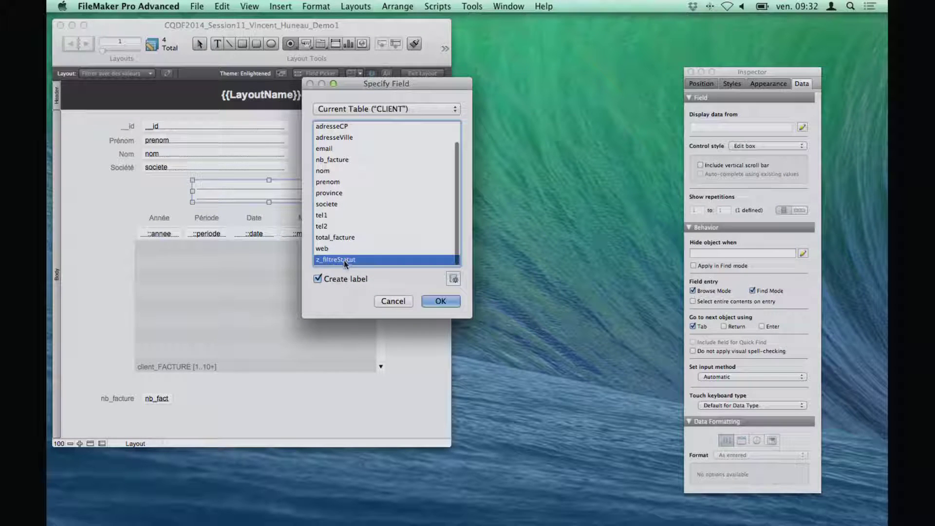
{"action": "left_click", "coordinate": [334, 281]}
{"action": "left_click", "coordinate": [438, 300]}
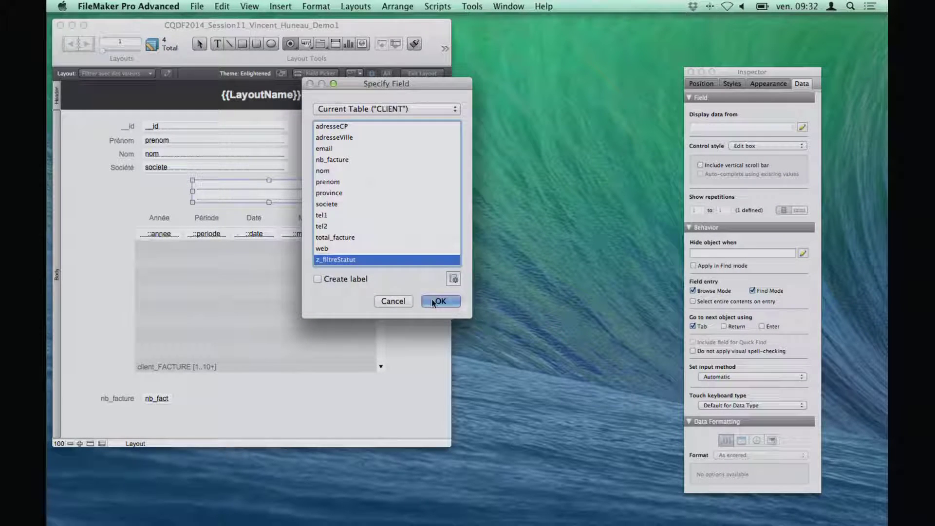
{"action": "left_click_drag", "start_coordinate": [270, 204], "coordinate": [270, 190]}
Assign the z_filtreStatut value list (Toutes, Payée, Non payée) to the radio buttons and move the set slightly closer to the portal headings
{"action": "left_click", "coordinate": [797, 166]}
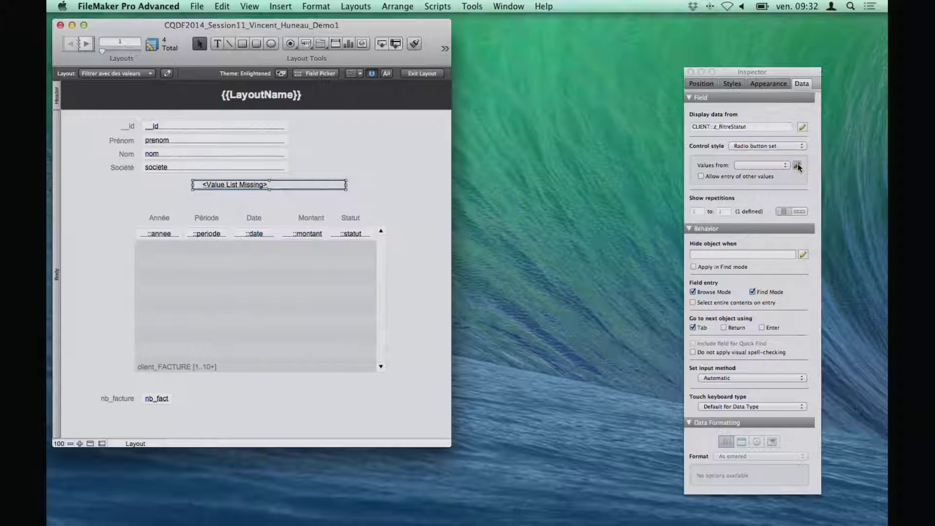
{"action": "double_click", "coordinate": [443, 160]}
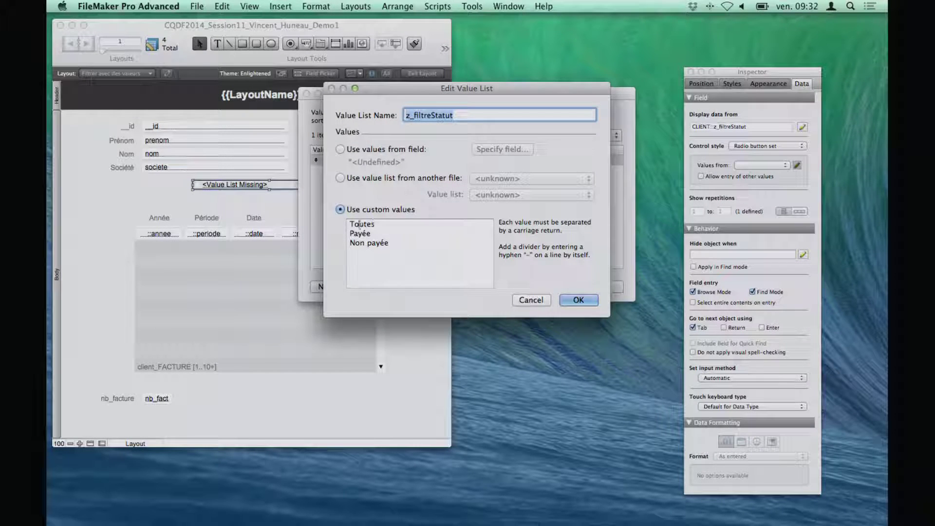
{"action": "left_click", "coordinate": [590, 303]}
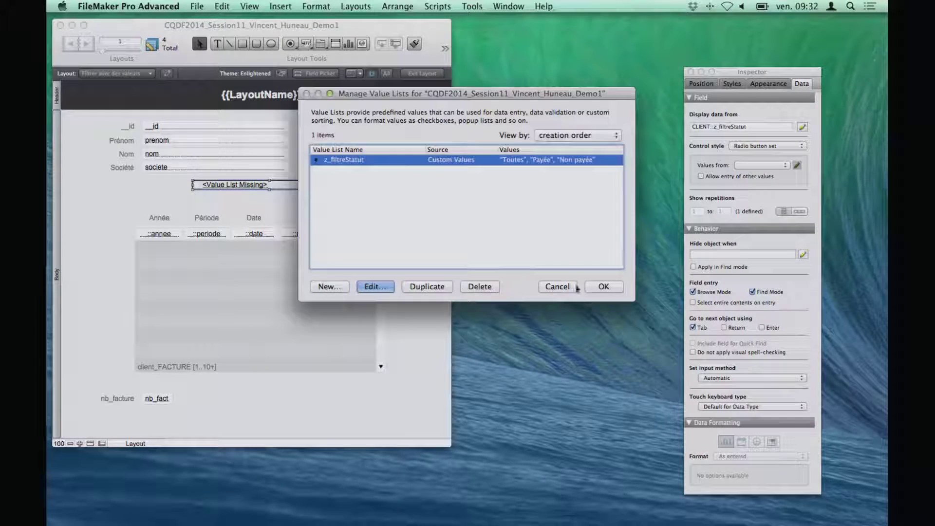
{"action": "left_click", "coordinate": [604, 287]}
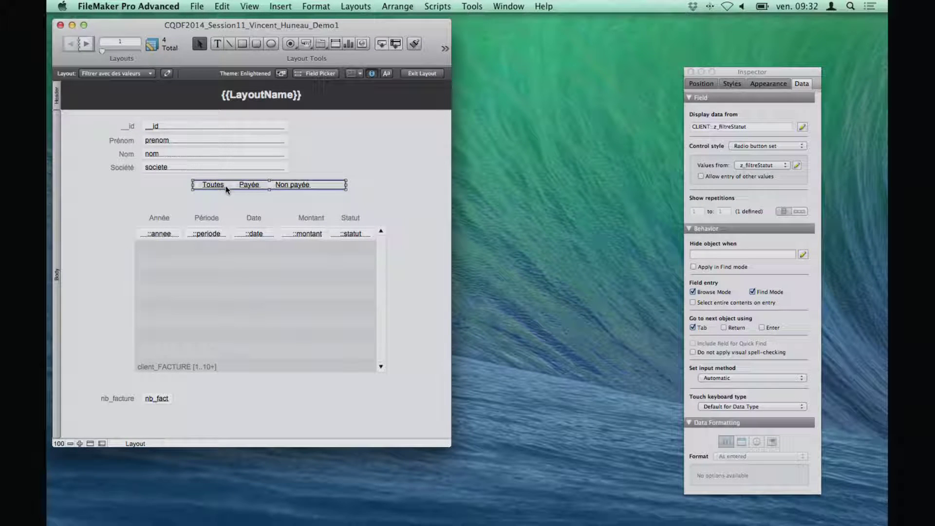
{"action": "left_click_drag", "start_coordinate": [226, 183], "coordinate": [221, 191]}
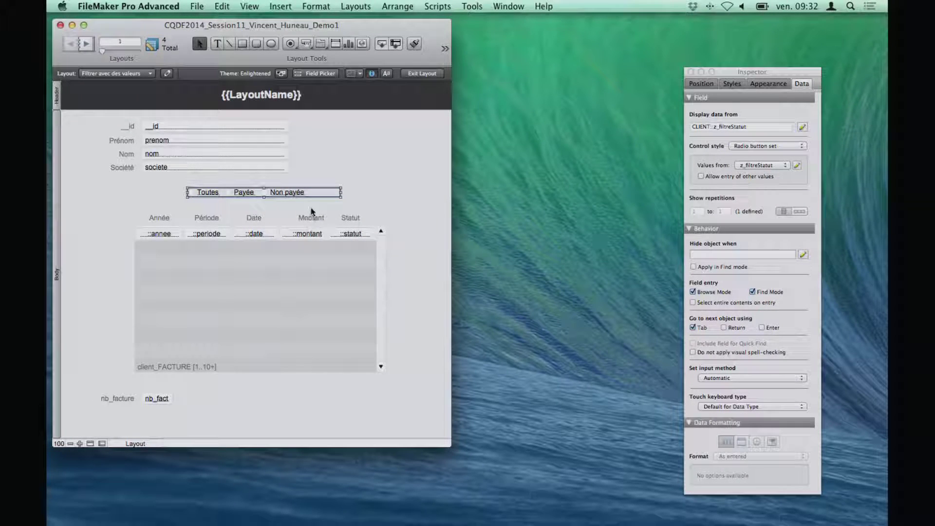
Set an OnObjectModify script trigger on the radio button set that runs the Refresh script in Browse mode
{"action": "right_click", "coordinate": [290, 191]}
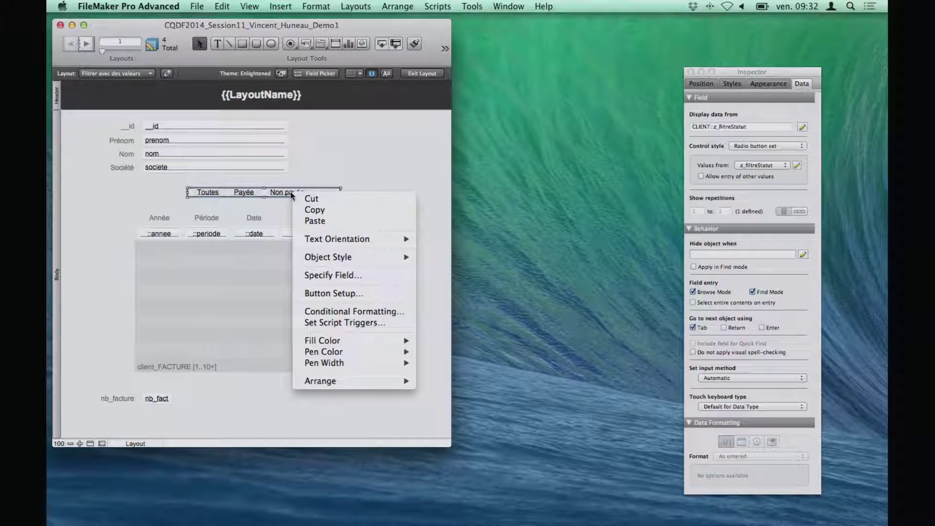
{"action": "left_click", "coordinate": [346, 323]}
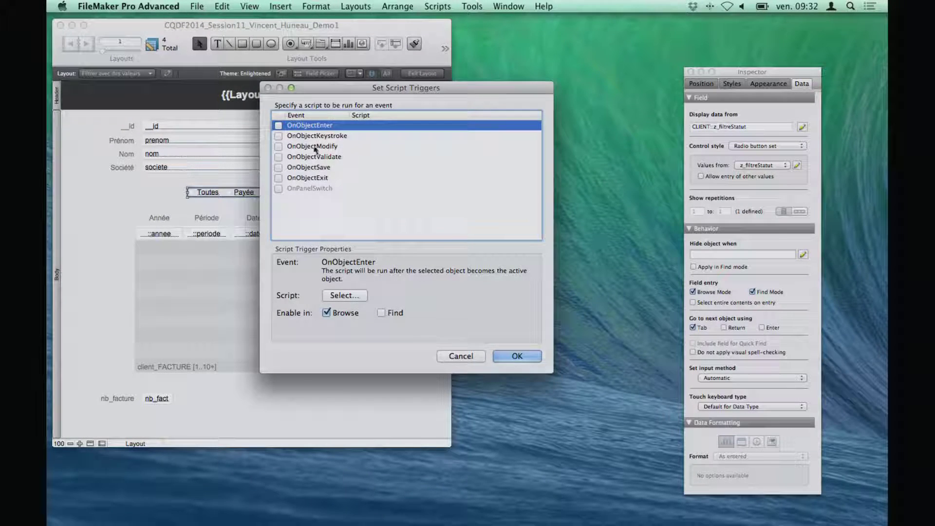
{"action": "left_click", "coordinate": [279, 146]}
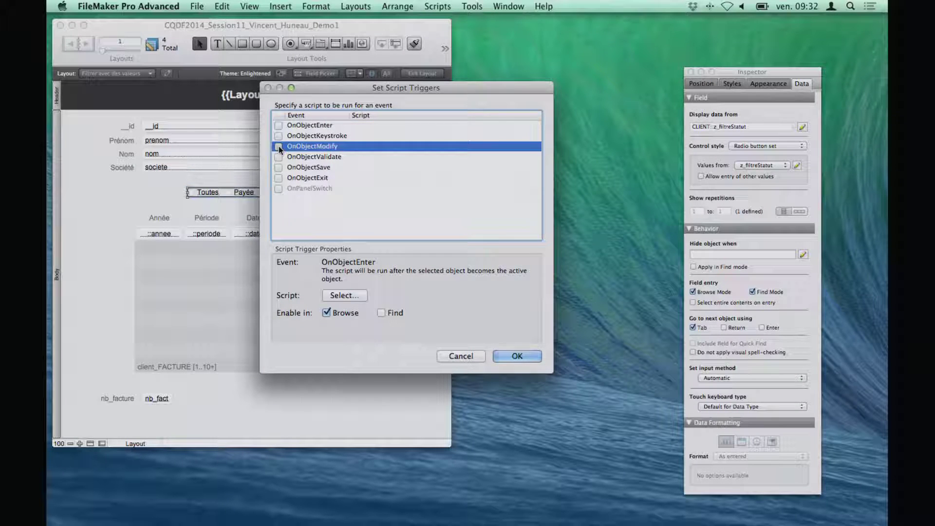
{"action": "left_click", "coordinate": [279, 146]}
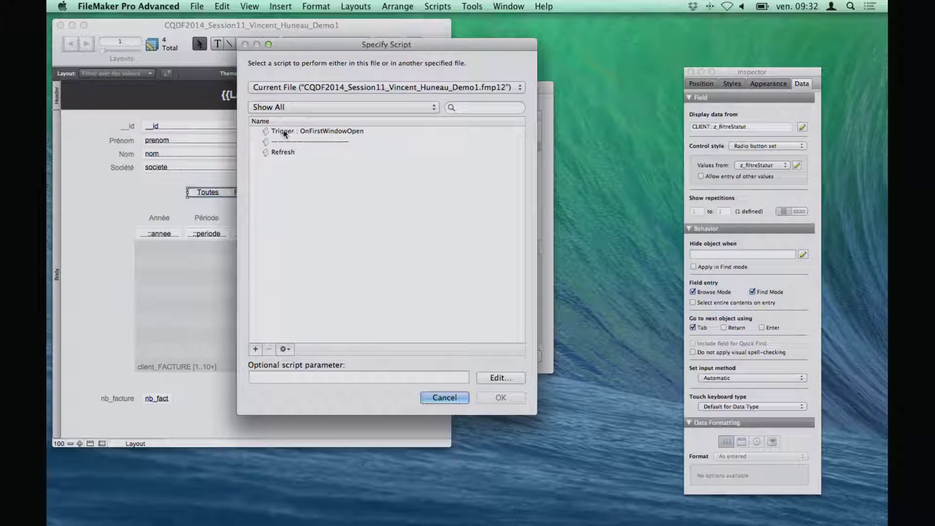
{"action": "left_click", "coordinate": [284, 153]}
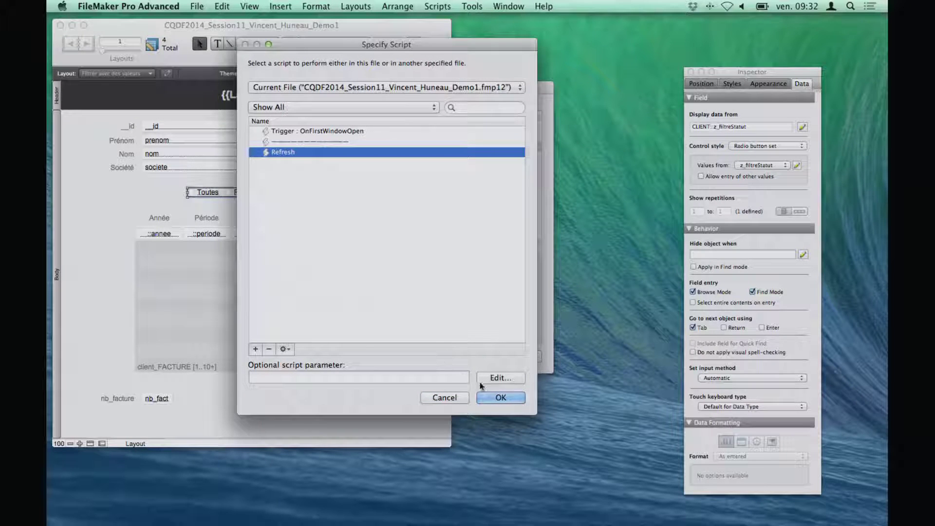
{"action": "left_click", "coordinate": [285, 349]}
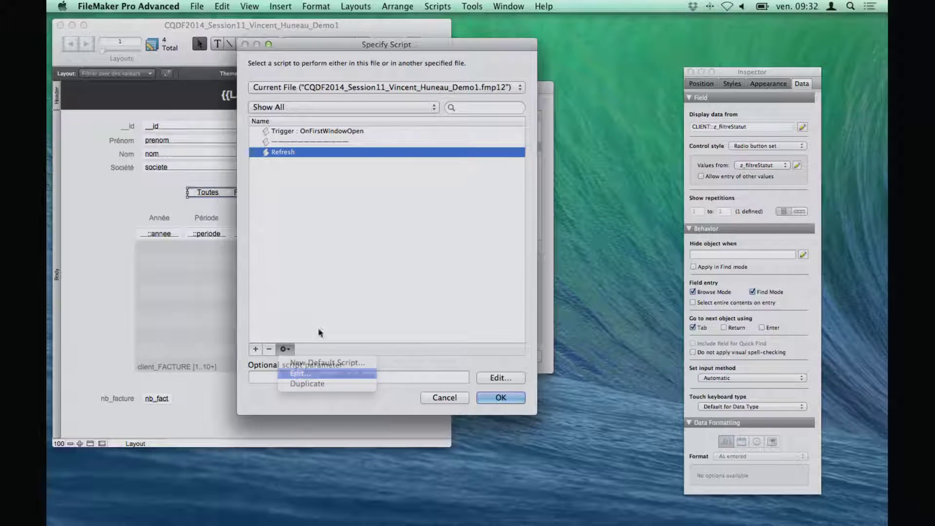
{"action": "left_click", "coordinate": [506, 318]}
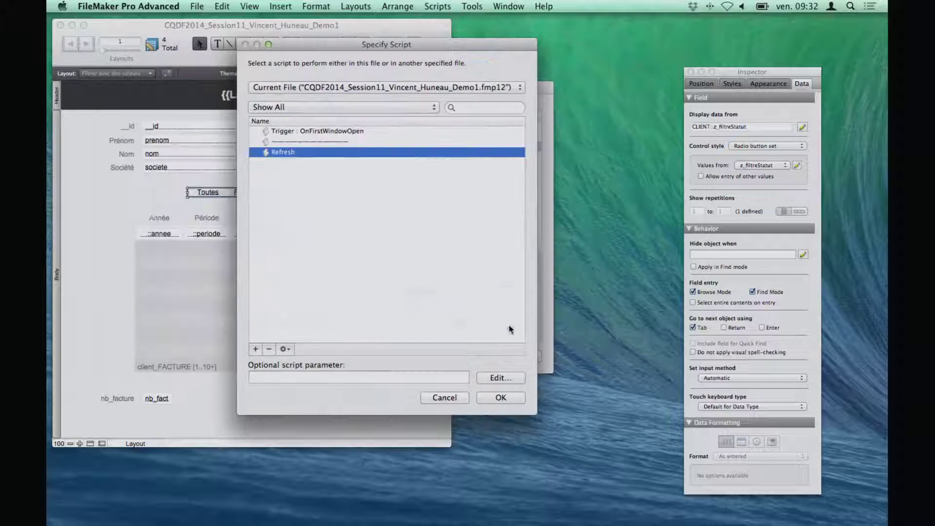
{"action": "left_click", "coordinate": [500, 398]}
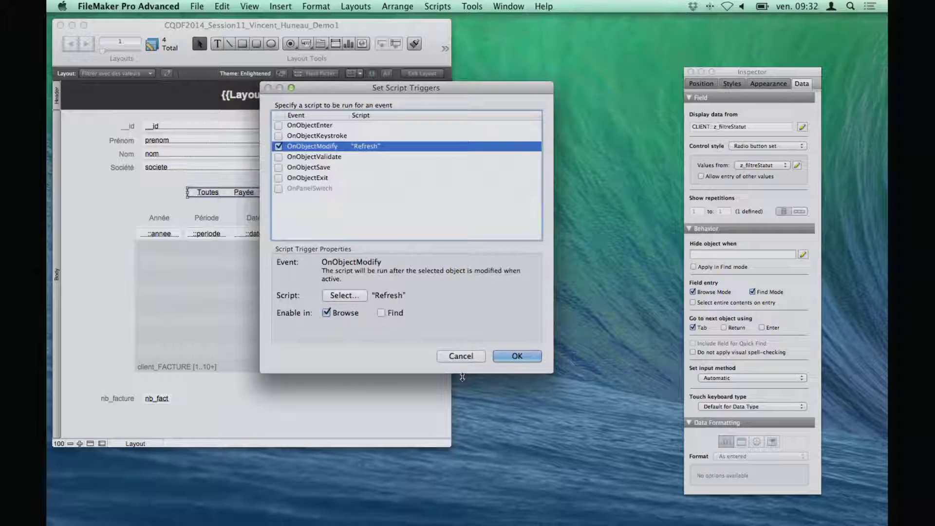
{"action": "left_click", "coordinate": [517, 356]}
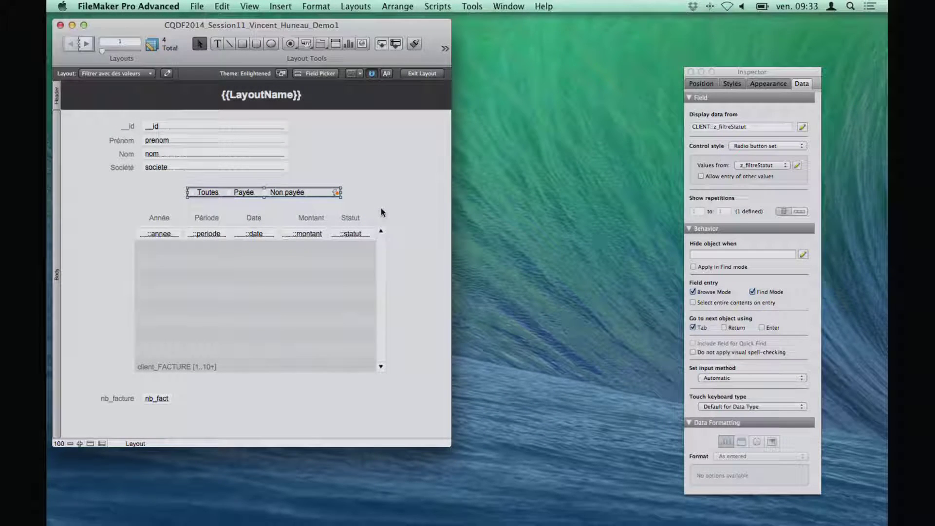
Test the Payée and Non payée radio buttons in Browse mode, and return to Layout mode
{"action": "key", "text": "super+b"}
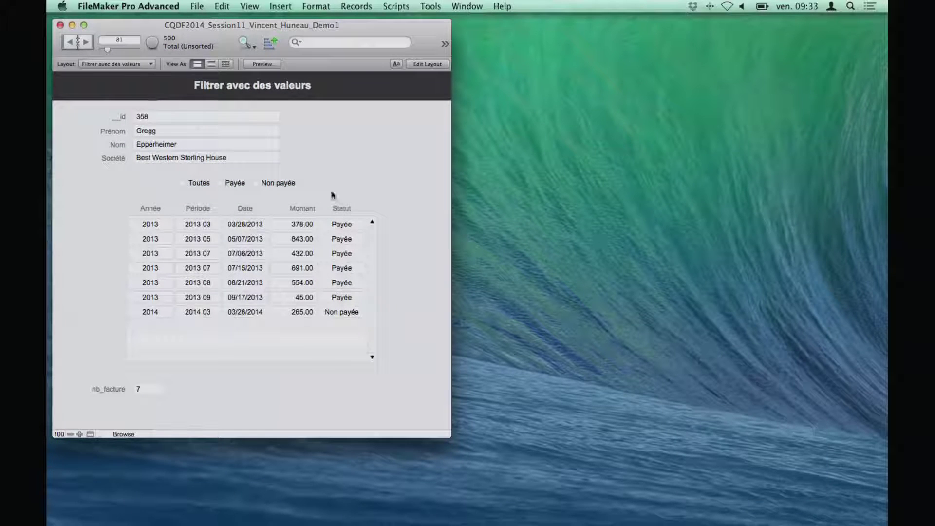
{"action": "left_click", "coordinate": [276, 185]}
{"action": "left_click", "coordinate": [237, 184]}
{"action": "left_click", "coordinate": [289, 184]}
{"action": "key", "text": "super+l"}
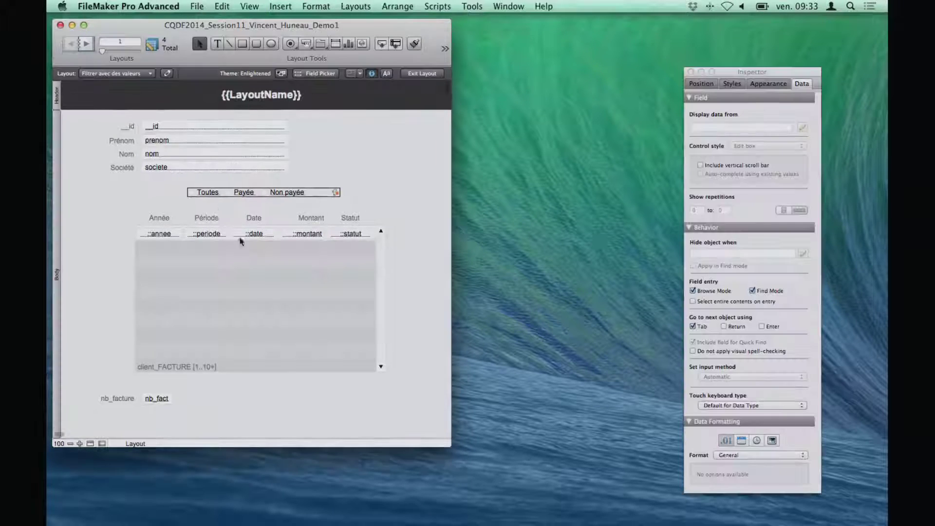
Turn on record filtering for the client_FACTURE portal and begin its filter calculation with a Case function
{"action": "double_click", "coordinate": [254, 290]}
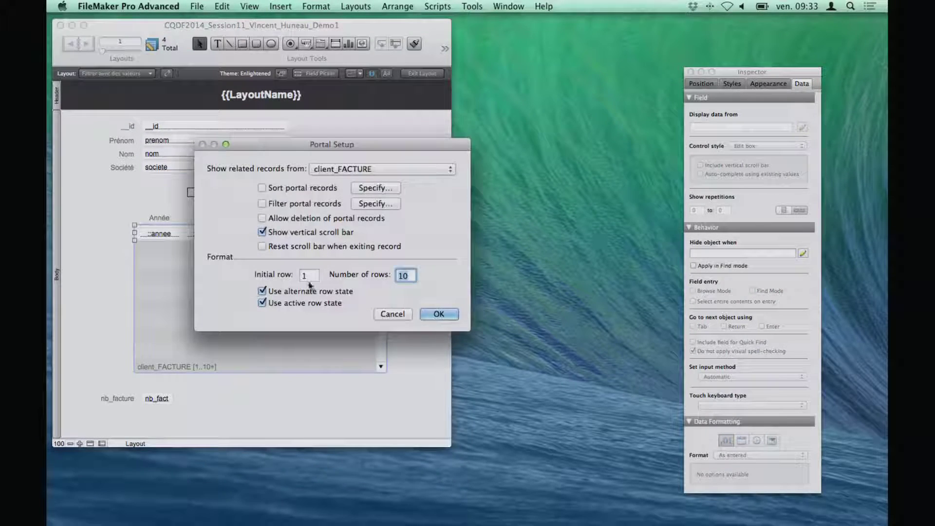
{"action": "left_click", "coordinate": [289, 202]}
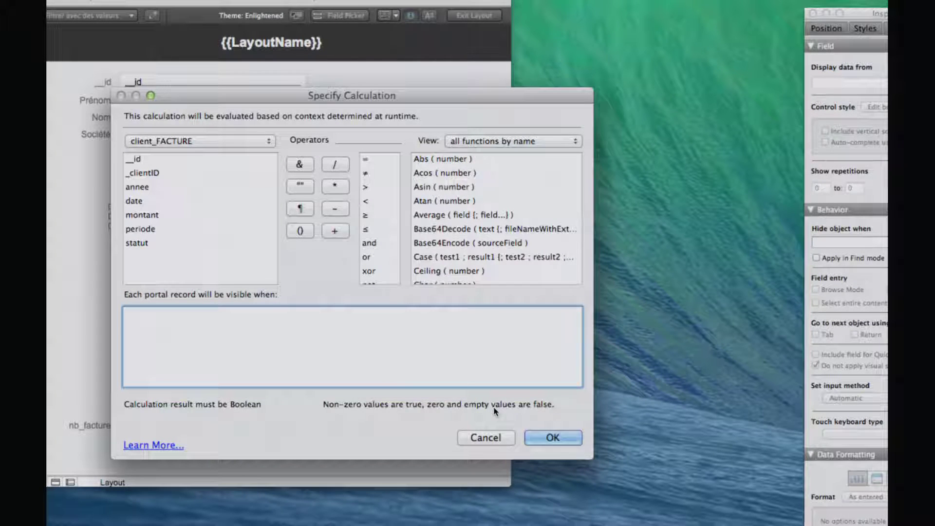
{"action": "left_click", "coordinate": [475, 439]}
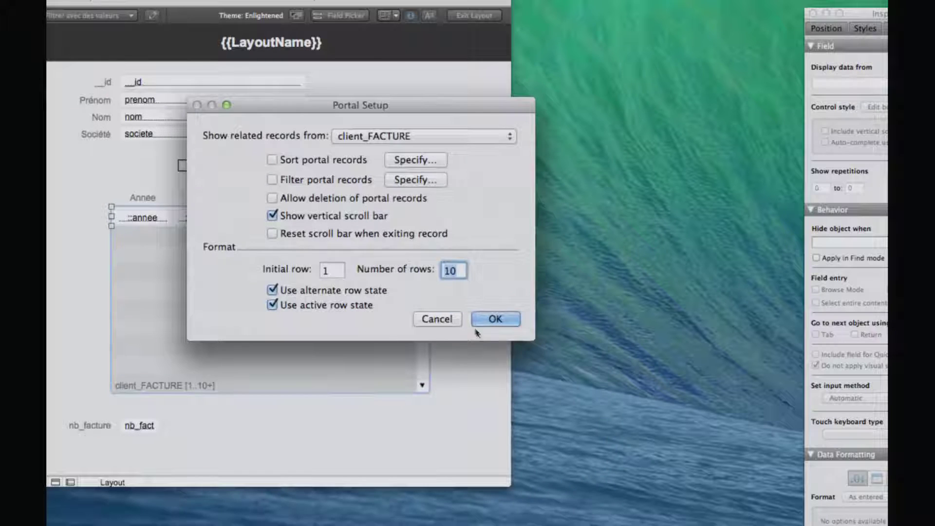
{"action": "left_click", "coordinate": [416, 180]}
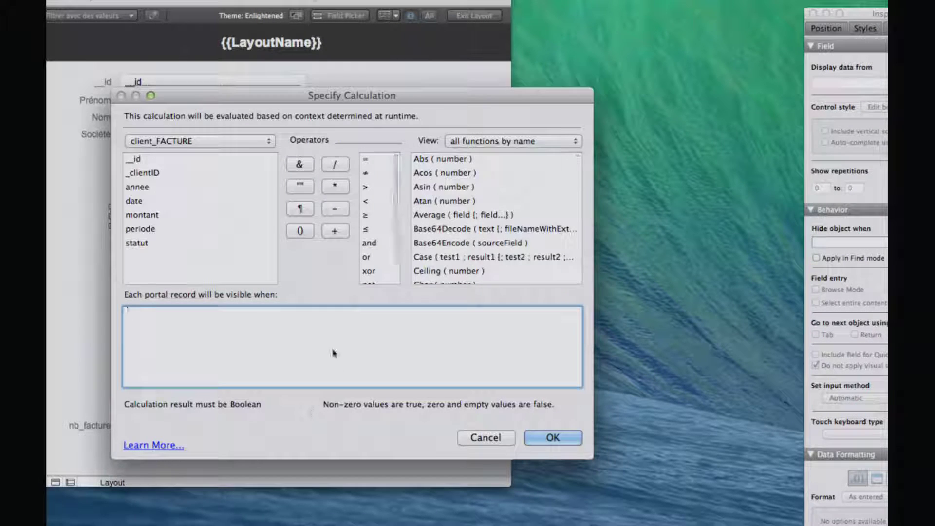
{"action": "type", "text": "Case"}
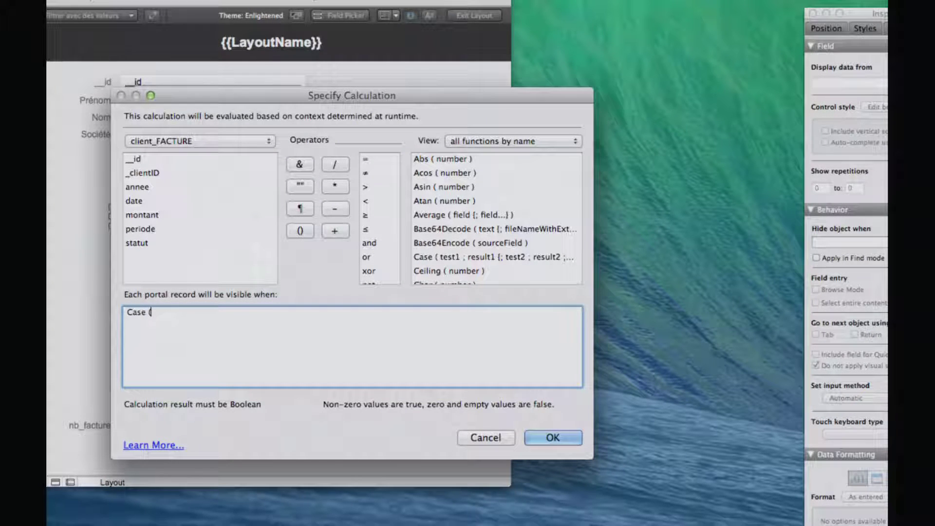
{"action": "type", "text": " ("}
{"action": "key", "text": "Return"}
{"action": "key", "text": "Tab"}
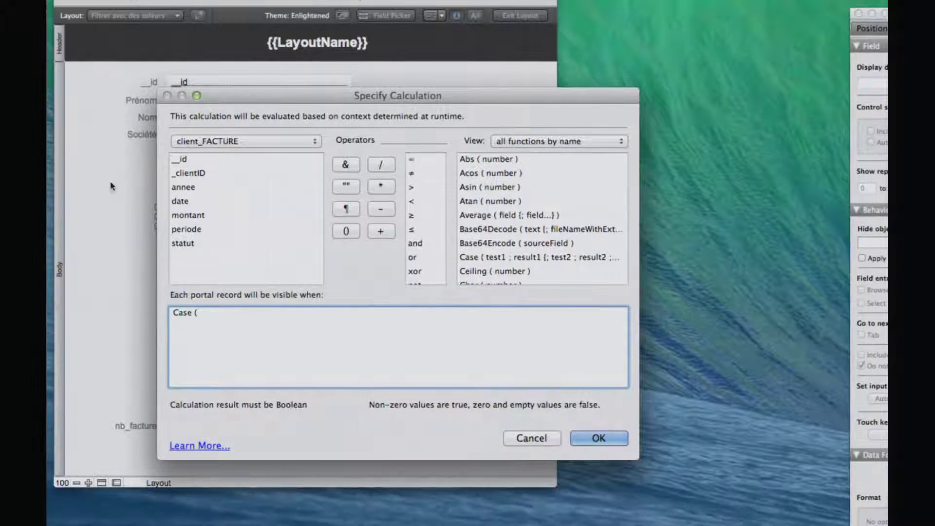
Add a first Case condition to the portal filter that returns 1 when CLIENT::z_filtreStatut = "Toutes"
{"action": "left_click", "coordinate": [190, 142]}
{"action": "left_click", "coordinate": [189, 127]}
{"action": "scroll", "coordinate": [182, 240], "scroll_direction": "down", "scroll_amount": 5}
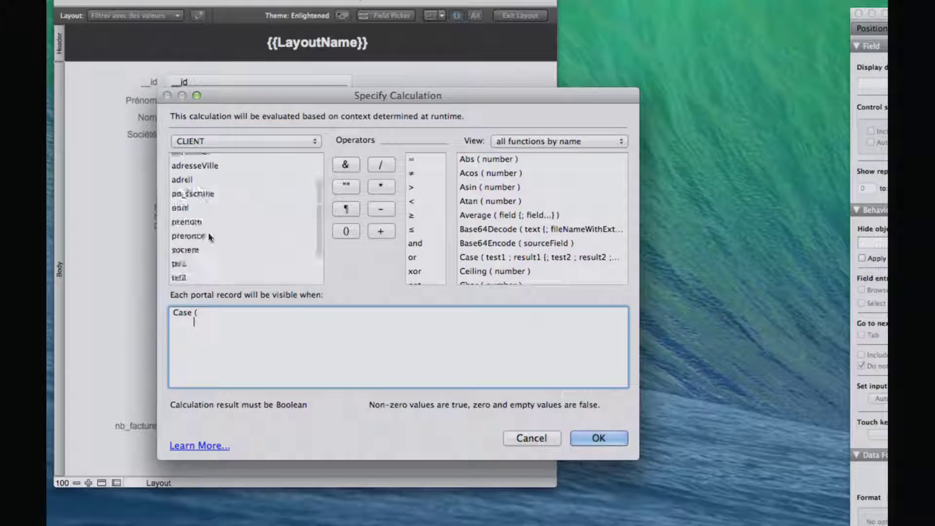
{"action": "left_click", "coordinate": [199, 276]}
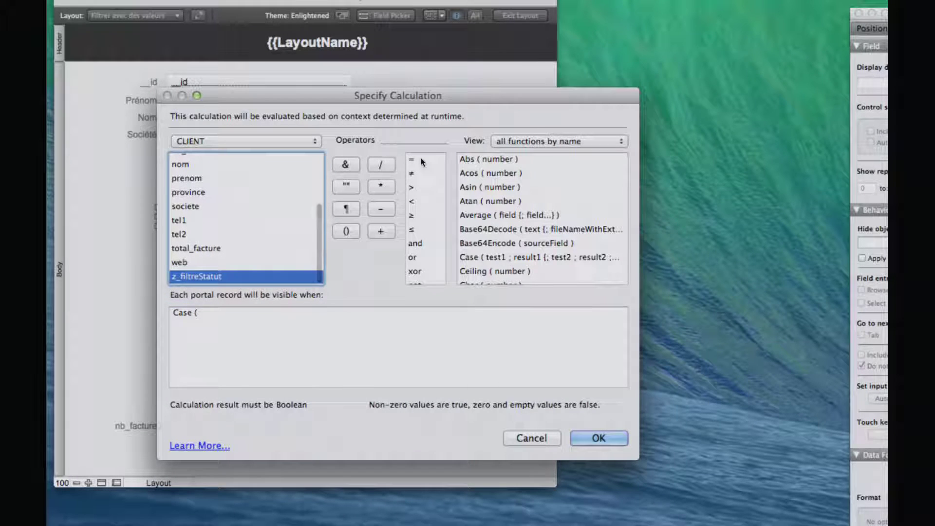
{"action": "double_click", "coordinate": [208, 276]}
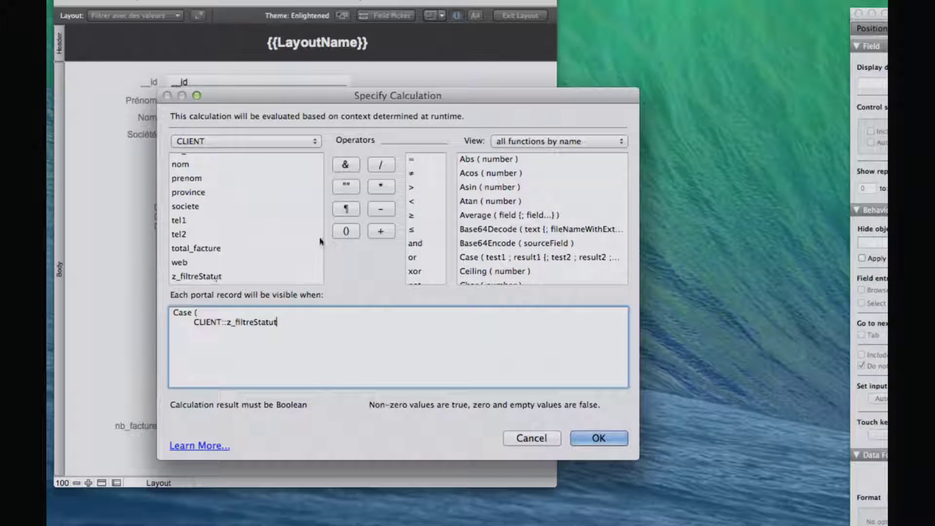
{"action": "double_click", "coordinate": [412, 159]}
{"action": "left_click", "coordinate": [353, 187]}
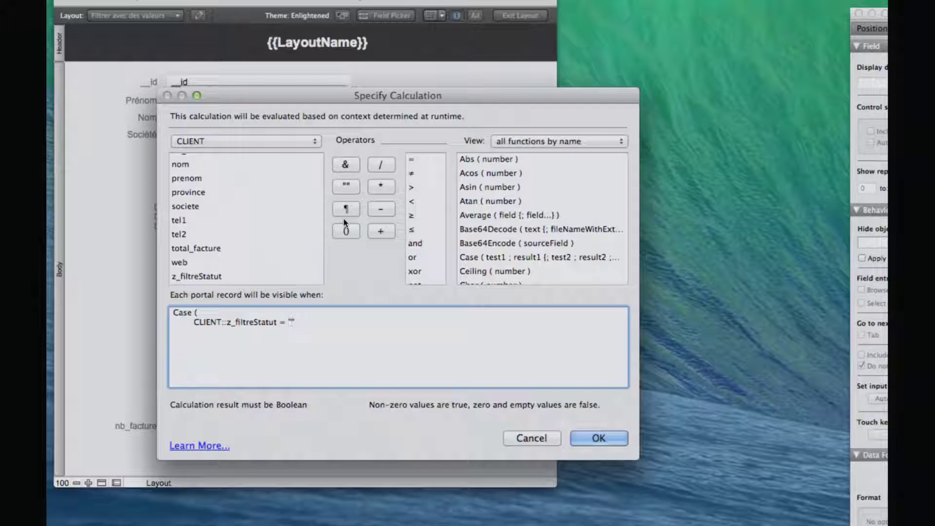
{"action": "type", "text": "Toutes"}
{"action": "key", "text": "Right"}
{"action": "type", "text": ";"}
{"action": "key", "text": "Return"}
{"action": "key", "text": "Tab"}
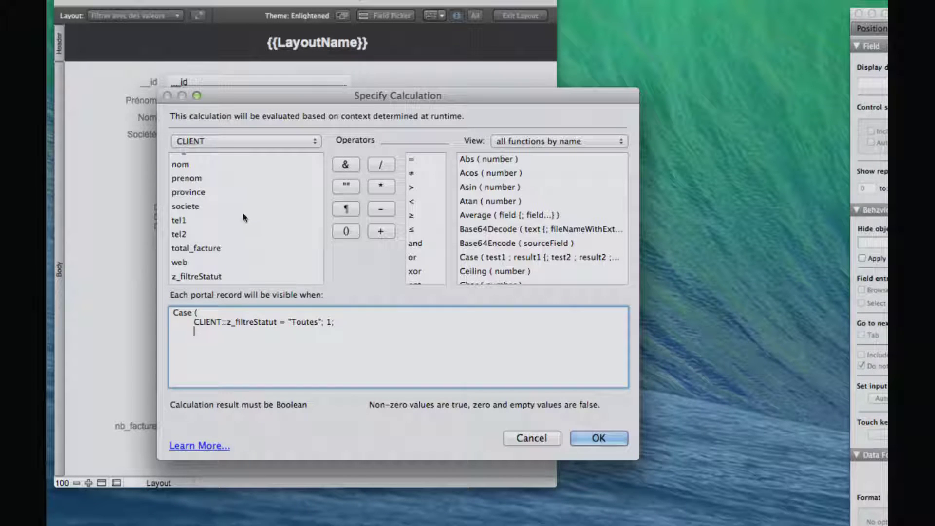
Add a second condition returning 1 when CLIENT::z_filtreStatut = client_FACTURE::statut, and confirm the filter calculation and portal setup
{"action": "scroll", "coordinate": [241, 219], "scroll_direction": "down", "scroll_amount": 2}
{"action": "double_click", "coordinate": [198, 281]}
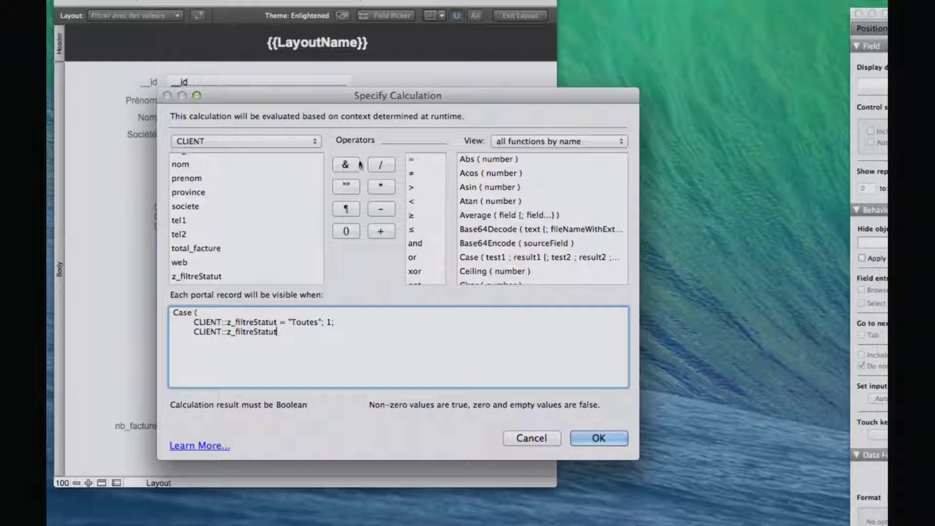
{"action": "left_click", "coordinate": [191, 145]}
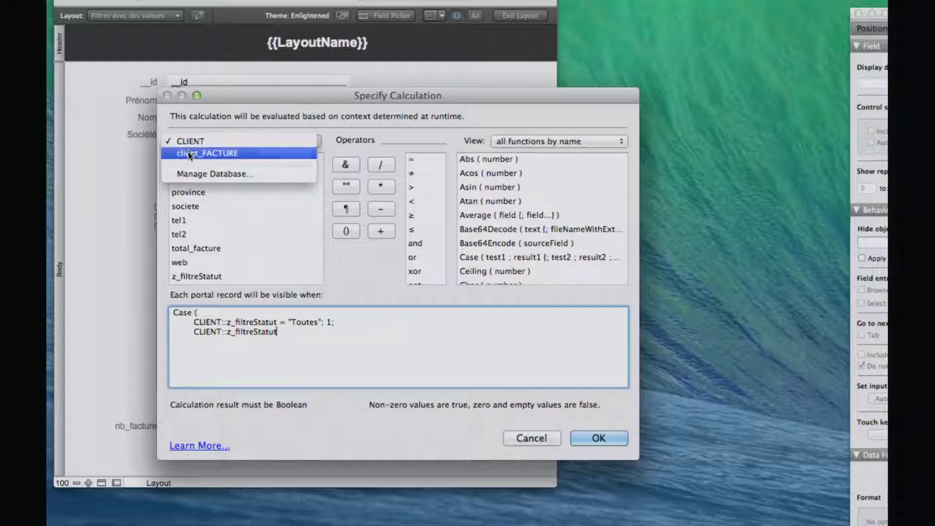
{"action": "left_click", "coordinate": [192, 153]}
{"action": "left_click", "coordinate": [410, 160]}
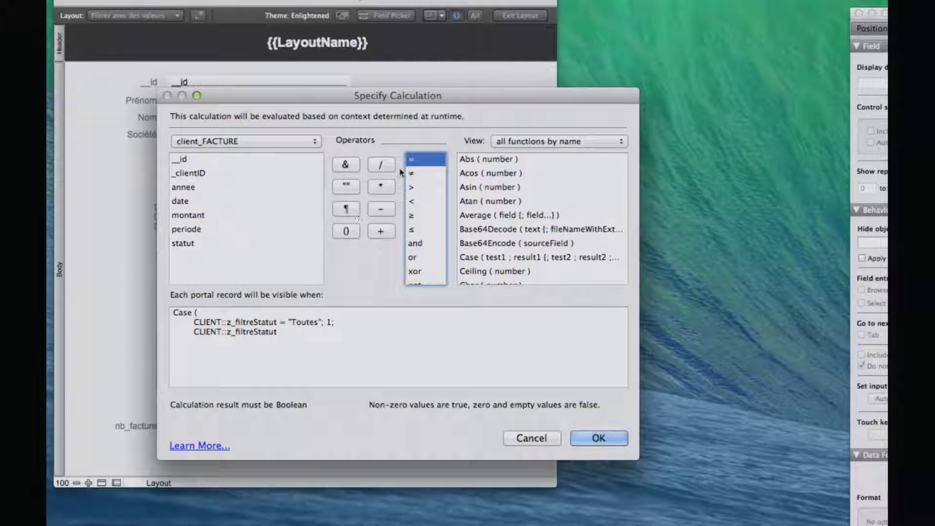
{"action": "double_click", "coordinate": [418, 160]}
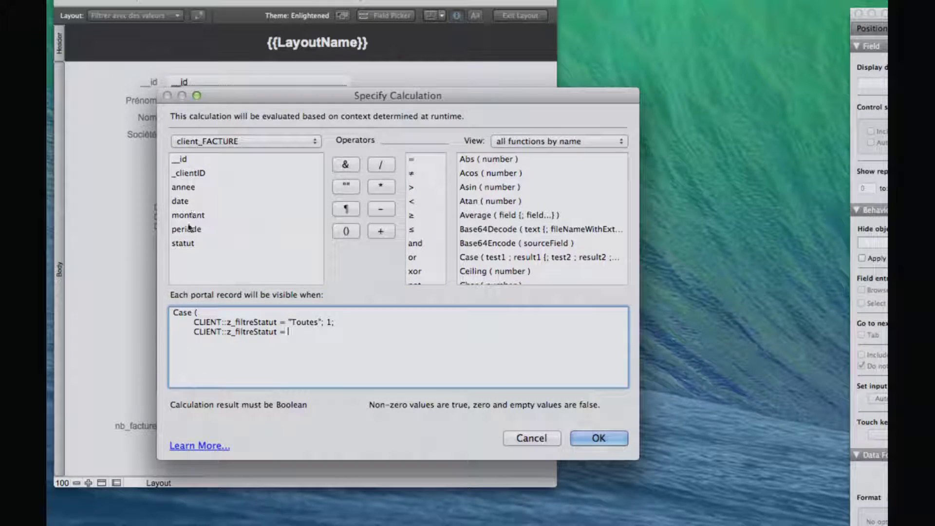
{"action": "double_click", "coordinate": [184, 245]}
{"action": "type", "text": "; "}
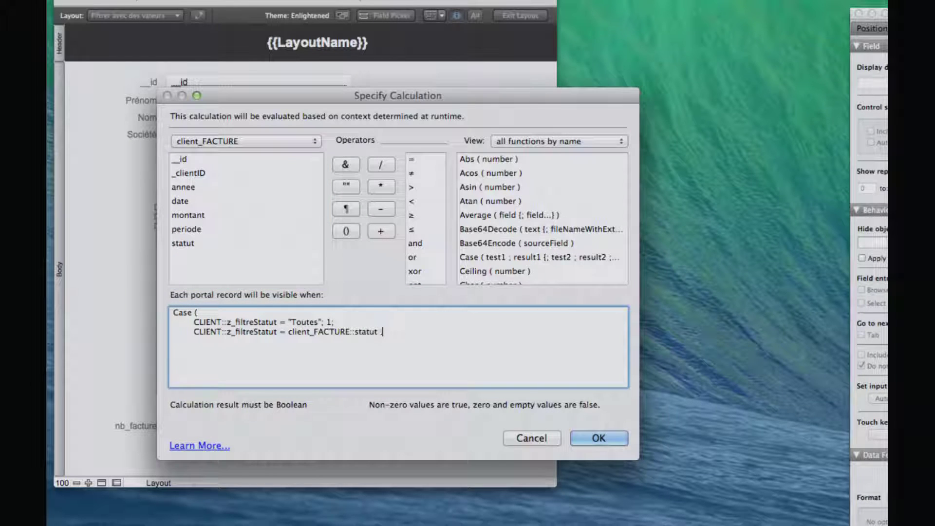
{"action": "type", "text": "1"}
{"action": "key", "text": "Return"}
{"action": "left_click", "coordinate": [608, 440]}
{"action": "left_click", "coordinate": [540, 318]}
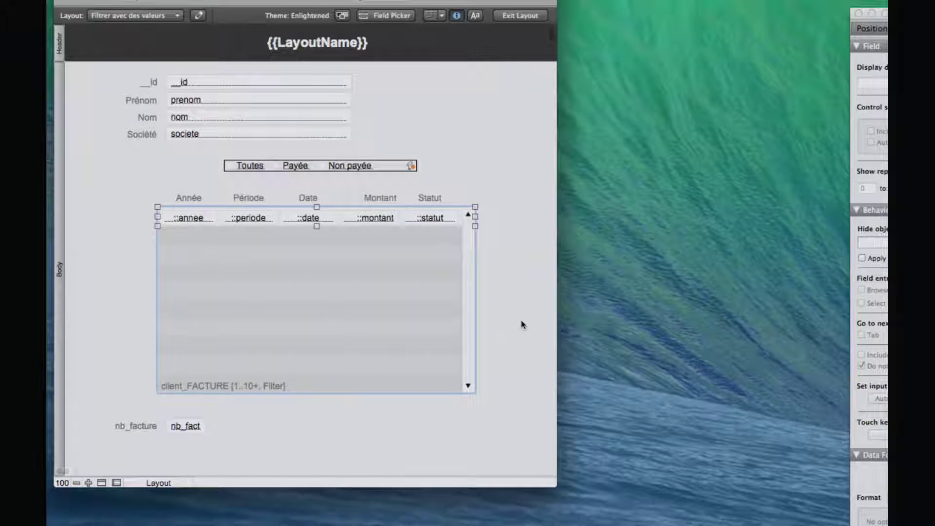
Test the portal filter in Browse mode by choosing Non payée, Payée, Toutes and Non payée again
{"action": "key", "text": "super+b"}
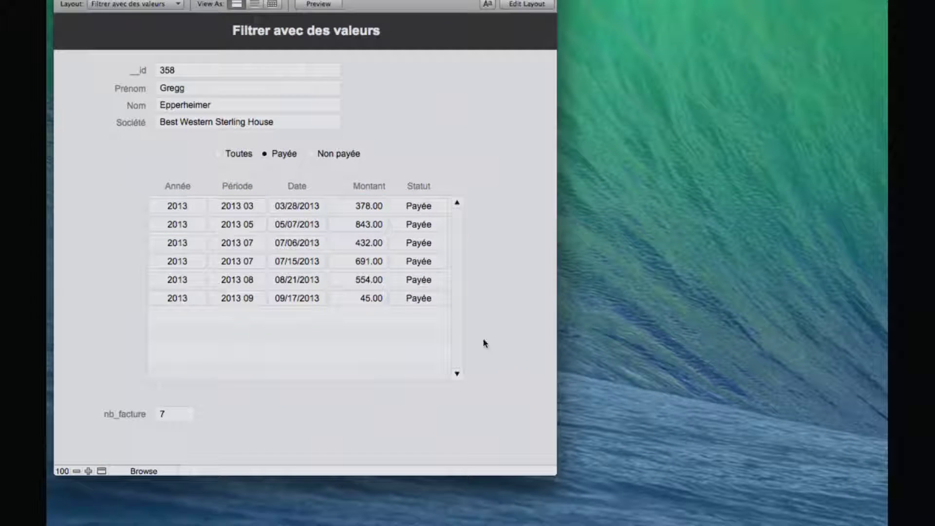
{"action": "left_click", "coordinate": [331, 159]}
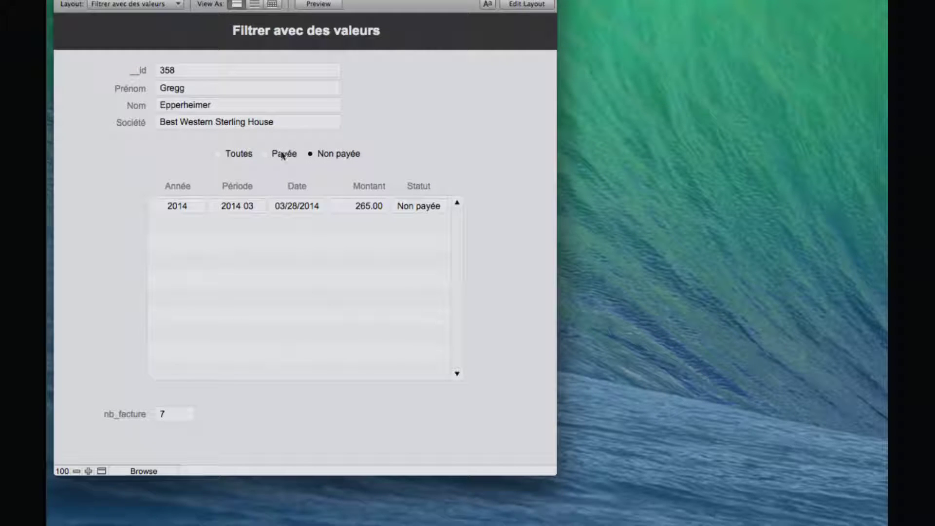
{"action": "left_click", "coordinate": [262, 154]}
{"action": "left_click", "coordinate": [233, 155]}
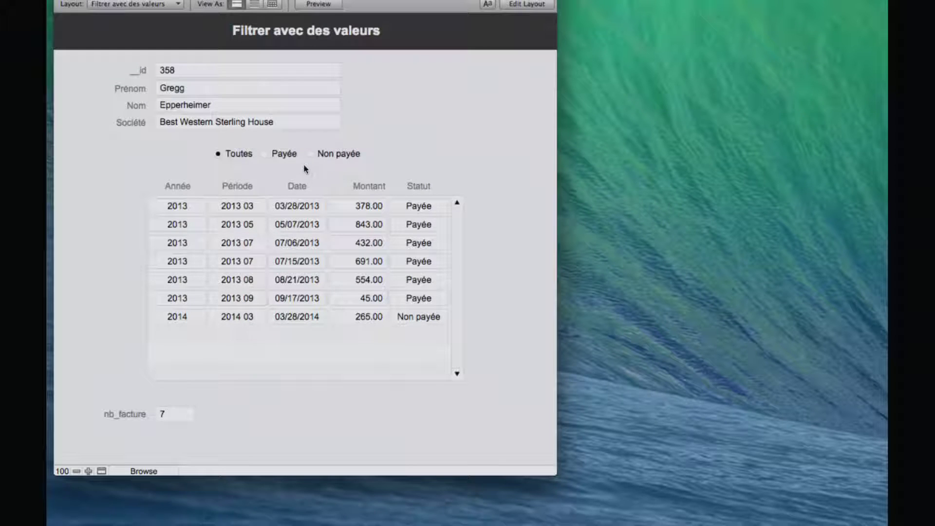
{"action": "left_click", "coordinate": [334, 156]}
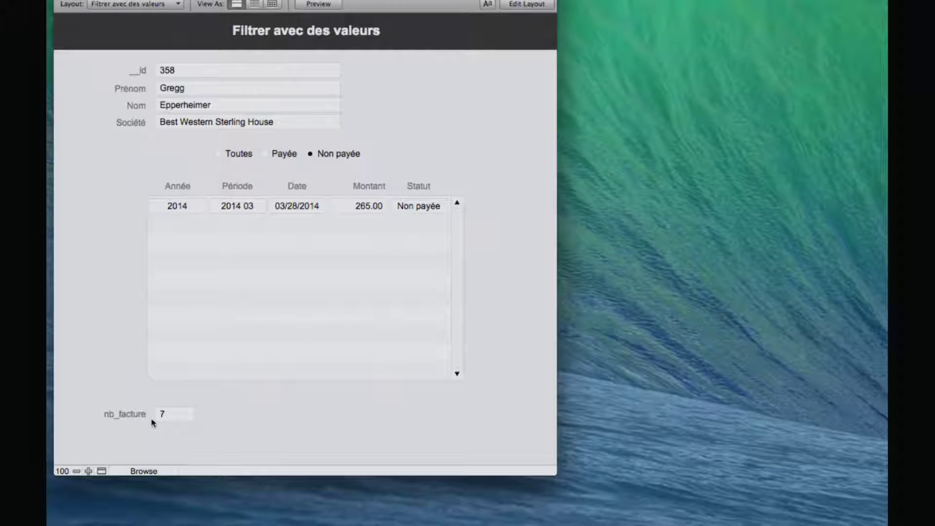
Examine the calculation behind the nb_facture field in the CLIENT field definitions, and return to Browse mode
{"action": "key", "text": "super+l"}
{"action": "left_click", "coordinate": [176, 426]}
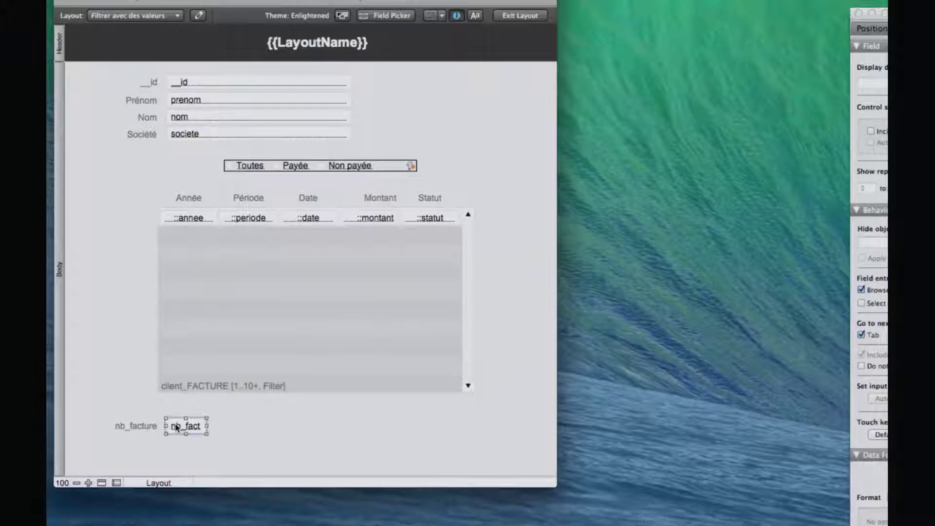
{"action": "key", "text": "super+shift+d"}
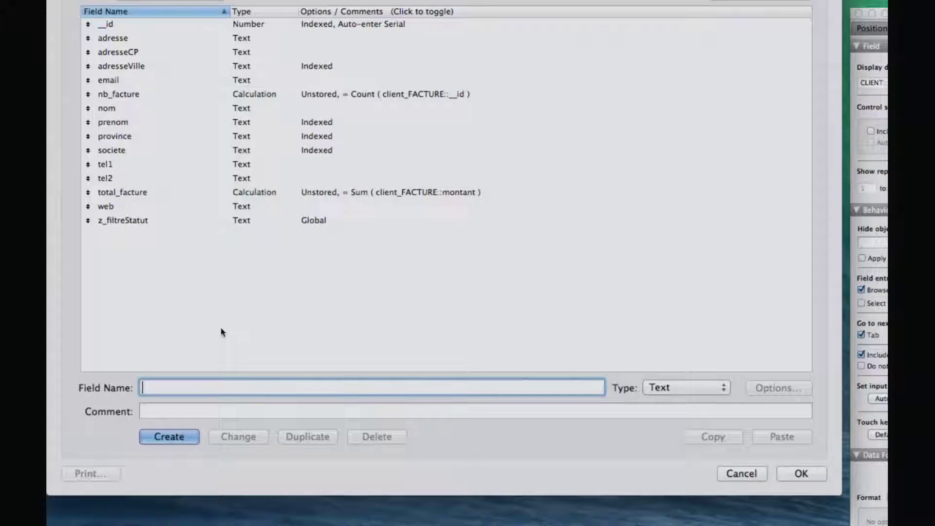
{"action": "left_click", "coordinate": [116, 96]}
{"action": "double_click", "coordinate": [117, 96]}
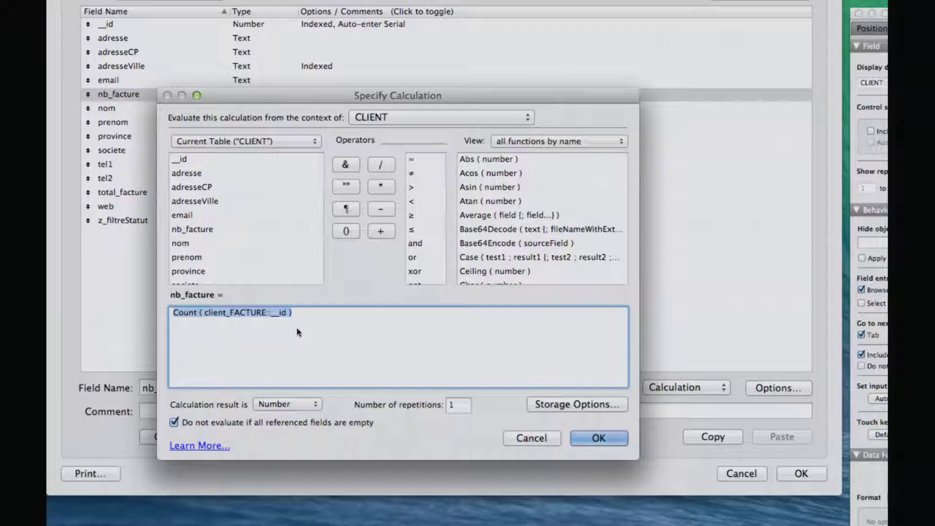
{"action": "key", "text": "Return"}
{"action": "key", "text": "Return"}
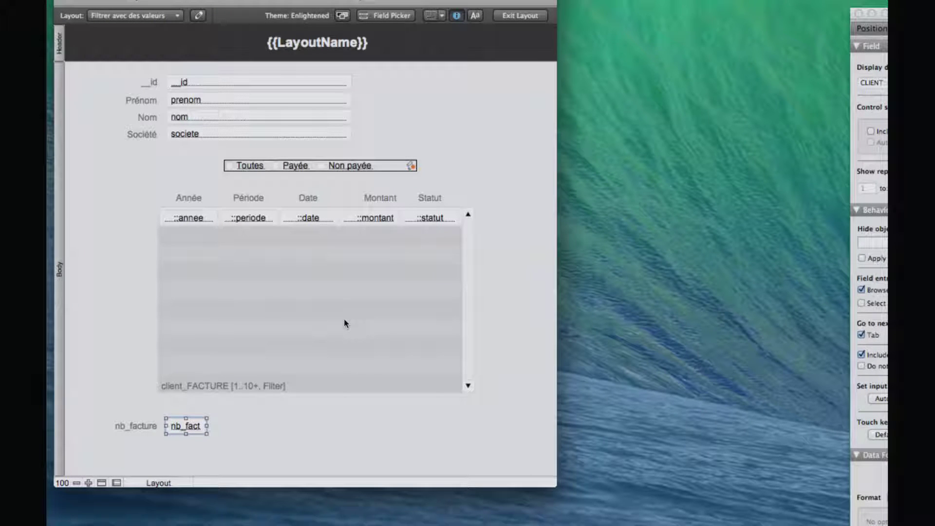
{"action": "key", "text": "super+b"}
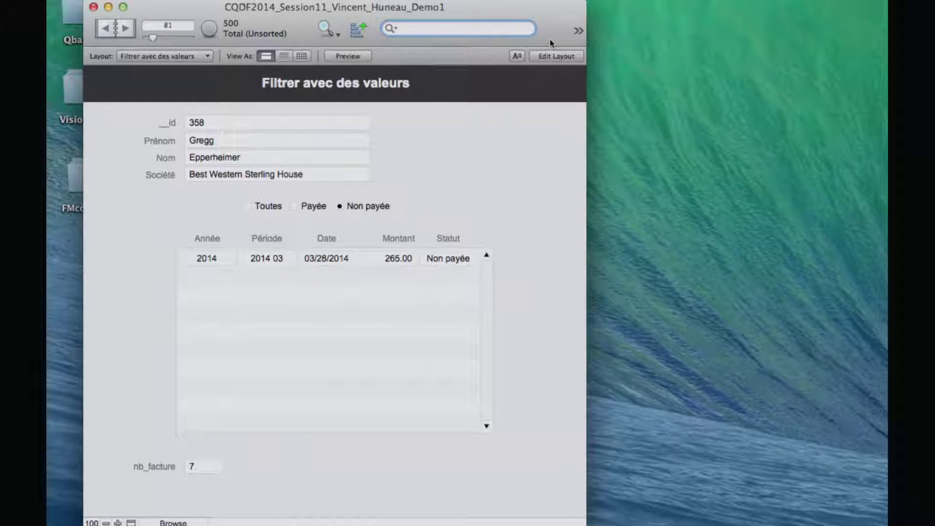
{"action": "left_click", "coordinate": [406, 144]}
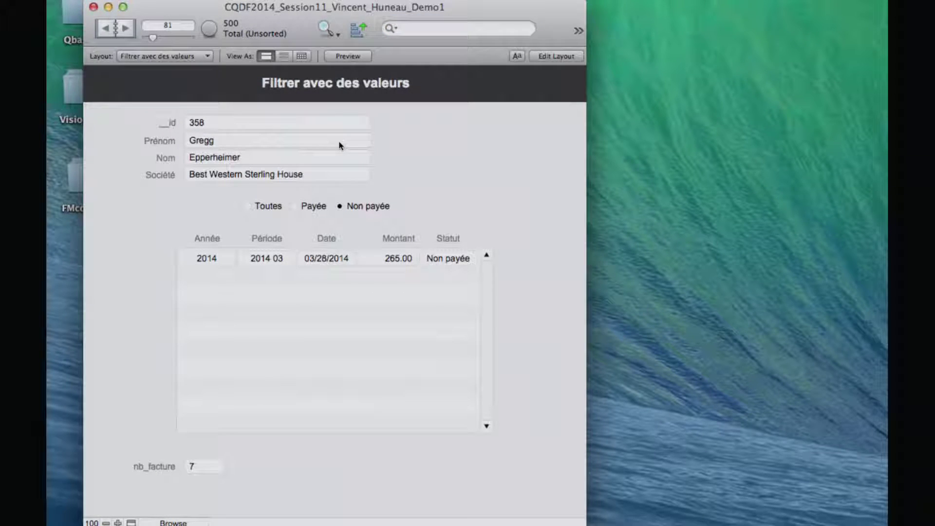
Hide FileMaker Pro and switch to the Keynote presentation
{"action": "key", "text": "super+h"}
{"action": "left_click", "coordinate": [385, 122]}
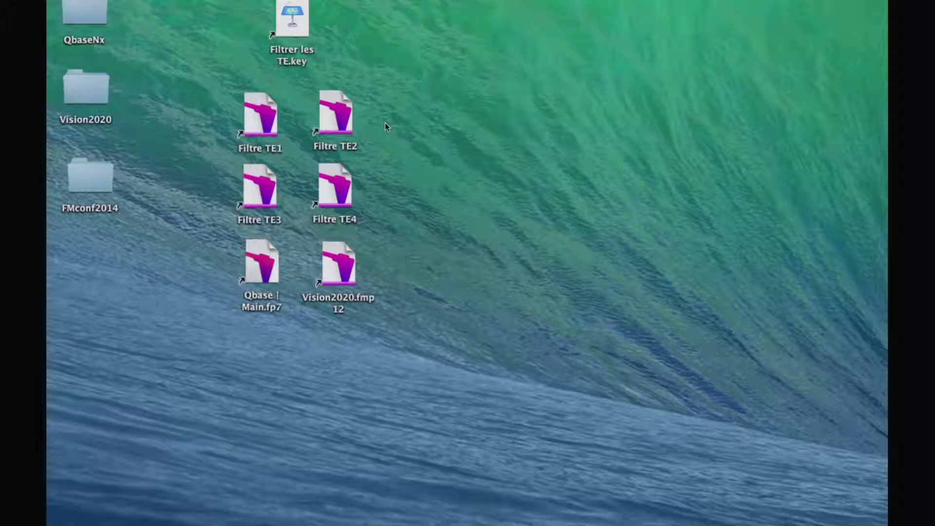
{"action": "key", "text": "super+Tab"}
{"action": "key", "text": "super+Tab"}
{"action": "key", "text": "super+Tab"}
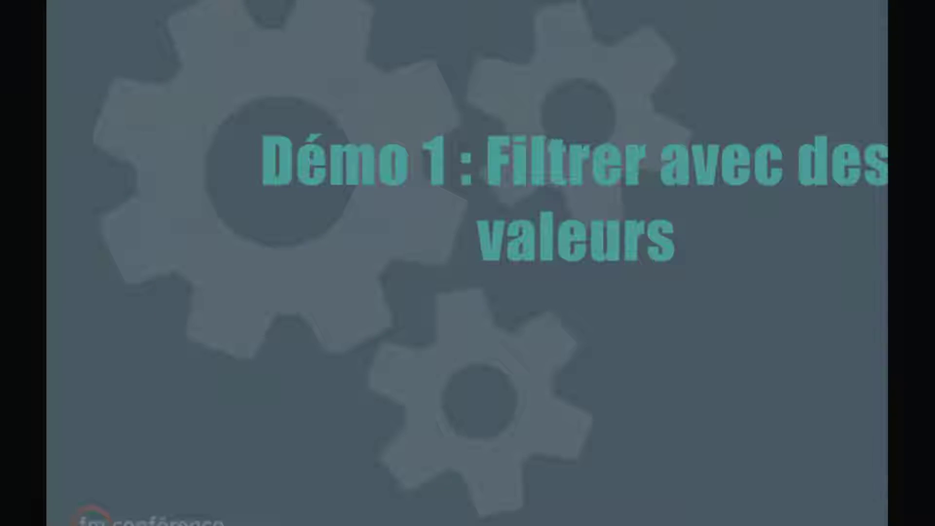
{"action": "key", "text": "Right"}
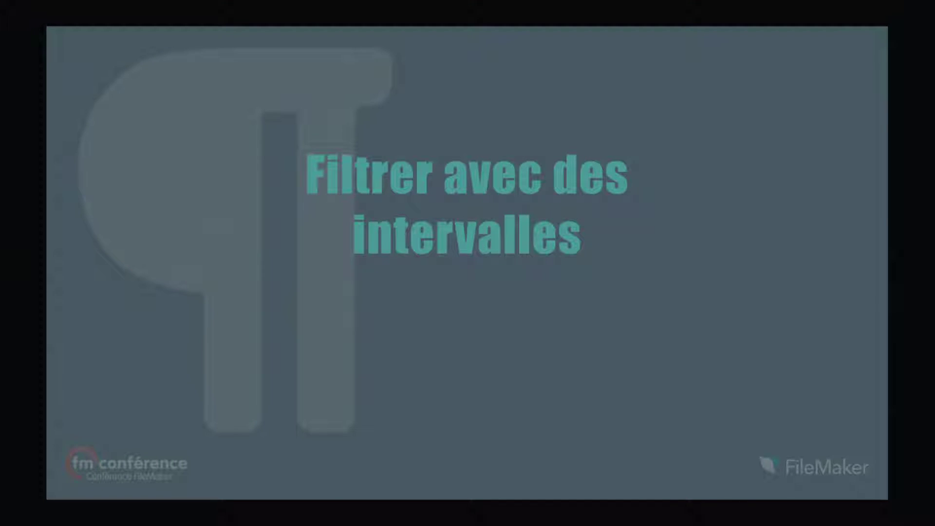
{"action": "key", "text": "Right"}
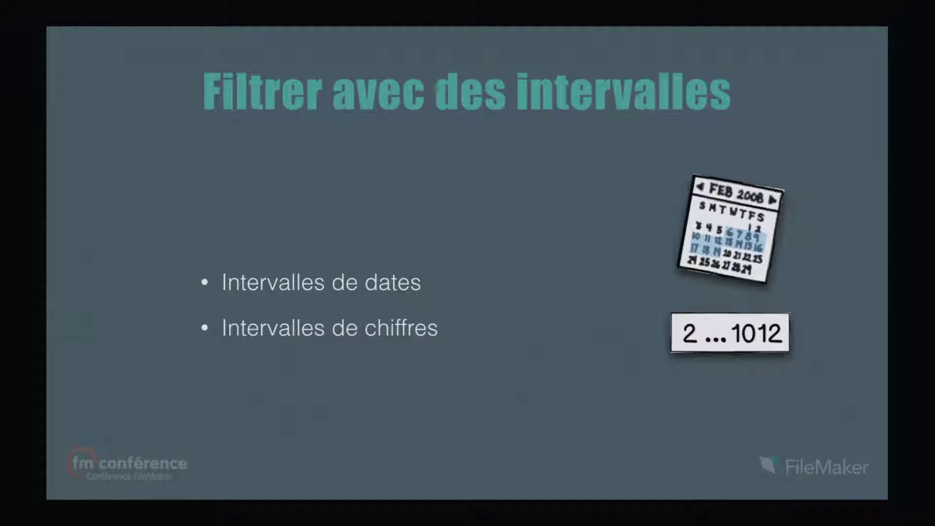
{"action": "key", "text": "Right"}
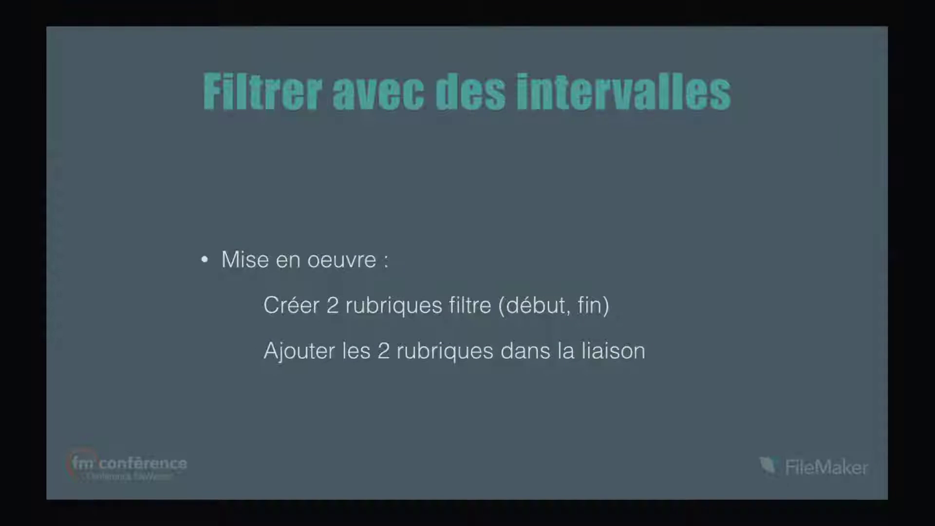
{"action": "key", "text": "Right"}
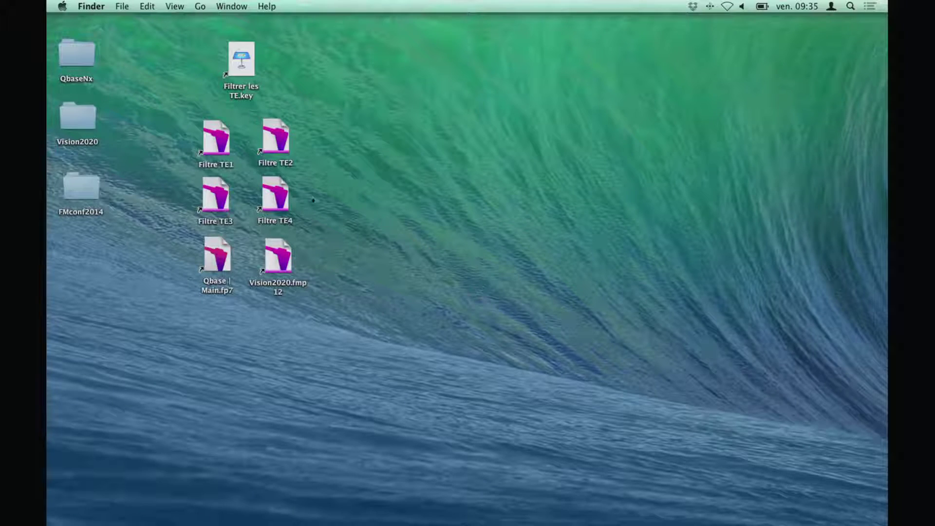
Open the Filtre TE2 demo file and create a Date field named z_filtreDate_debut in the client table
{"action": "double_click", "coordinate": [281, 140]}
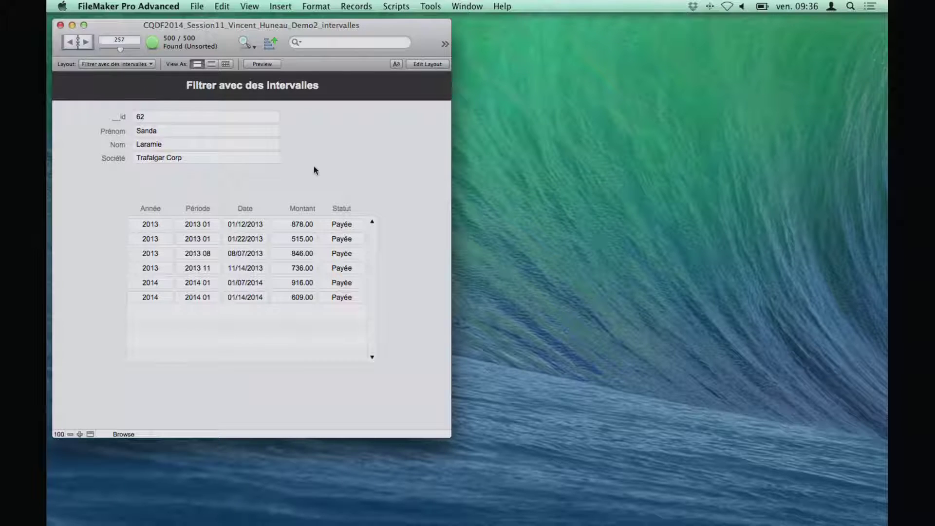
{"action": "key", "text": "super+shift+d"}
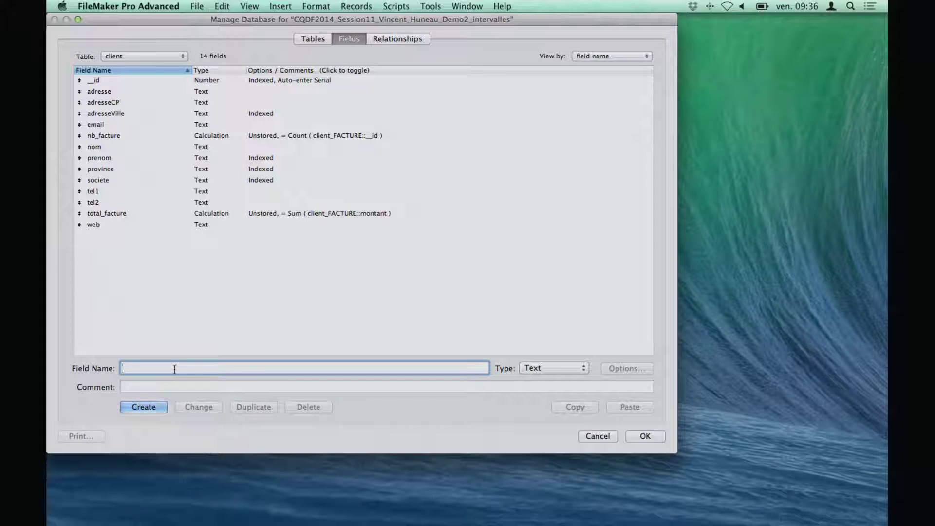
{"action": "type", "text": "Z_fi"}
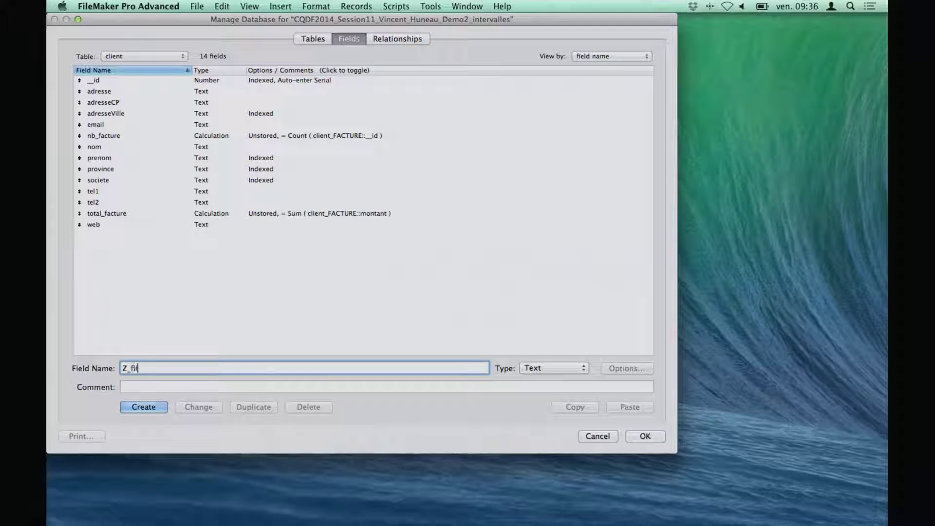
{"action": "type", "text": "ltreDa"}
{"action": "key", "text": "BackSpace"}
{"action": "key", "text": "BackSpace"}
{"action": "key", "text": "BackSpace"}
{"action": "key", "text": "BackSpace"}
{"action": "key", "text": "BackSpace"}
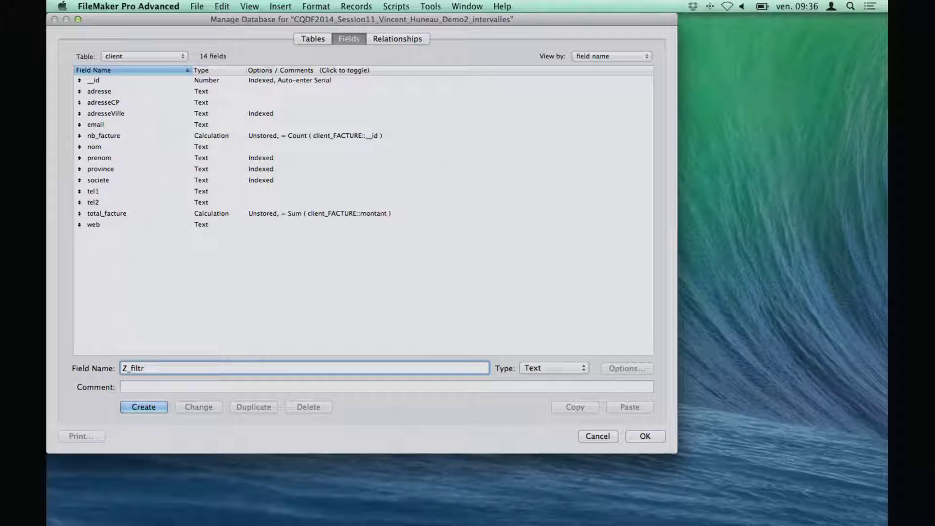
{"action": "type", "text": "tre"}
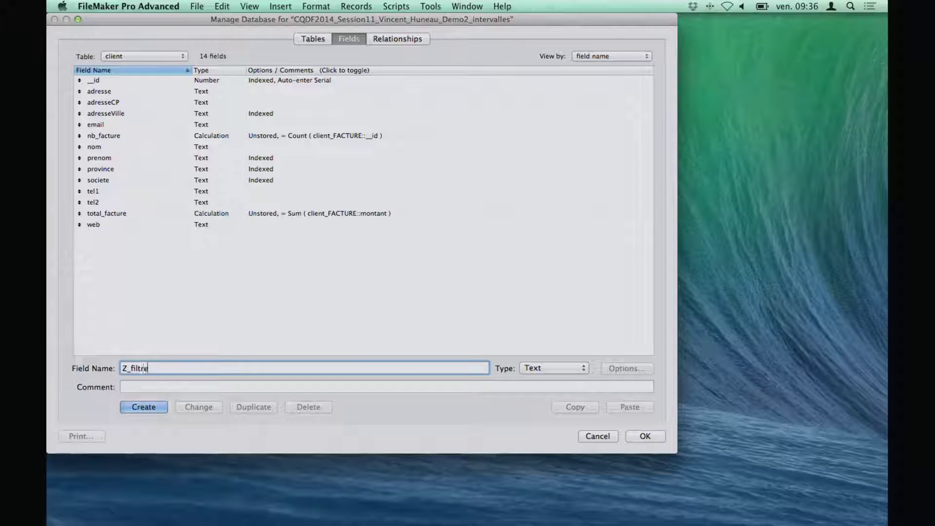
{"action": "type", "text": "Date"}
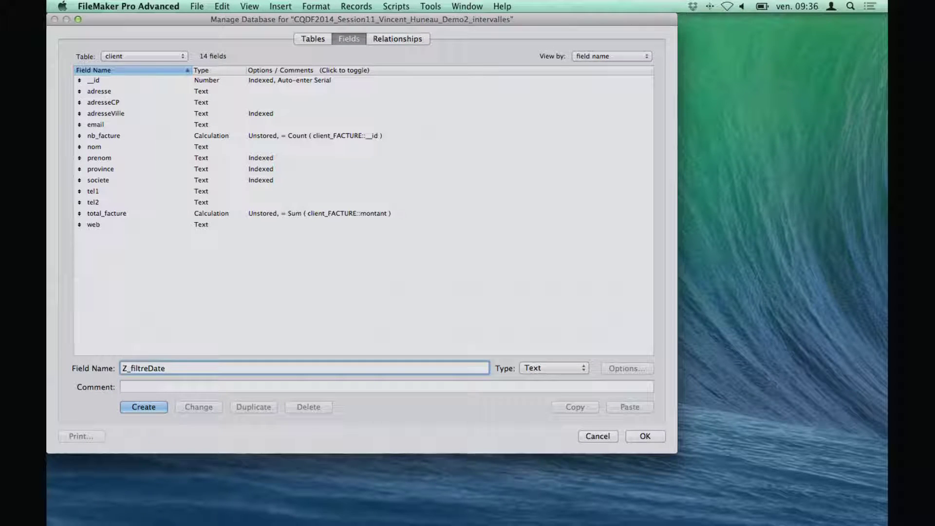
{"action": "type", "text": "_debut"}
{"action": "left_click", "coordinate": [126, 368]}
{"action": "key", "text": "BackSpace"}
{"action": "type", "text": "z"}
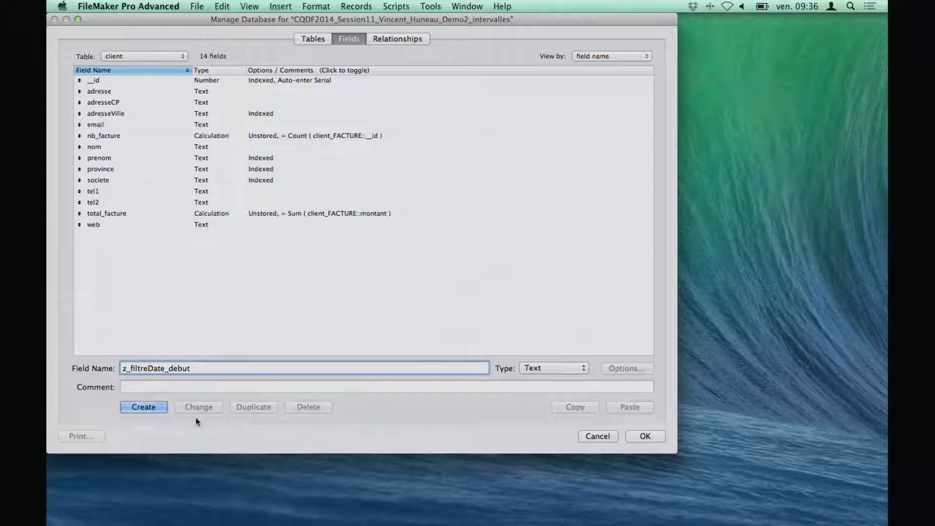
{"action": "key", "text": "super+d"}
{"action": "left_click", "coordinate": [142, 408]}
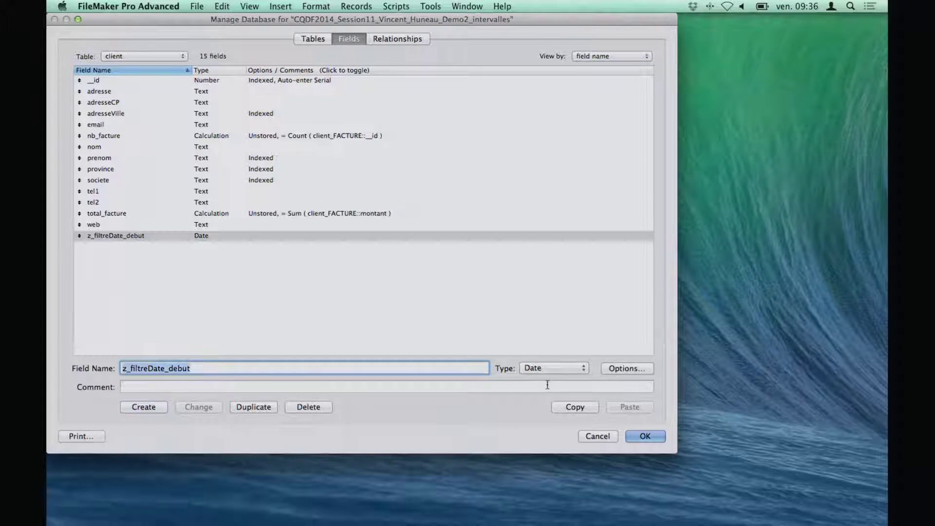
Set the z_filtreDate_debut field to use global storage
{"action": "left_click", "coordinate": [625, 368]}
{"action": "left_click", "coordinate": [358, 156]}
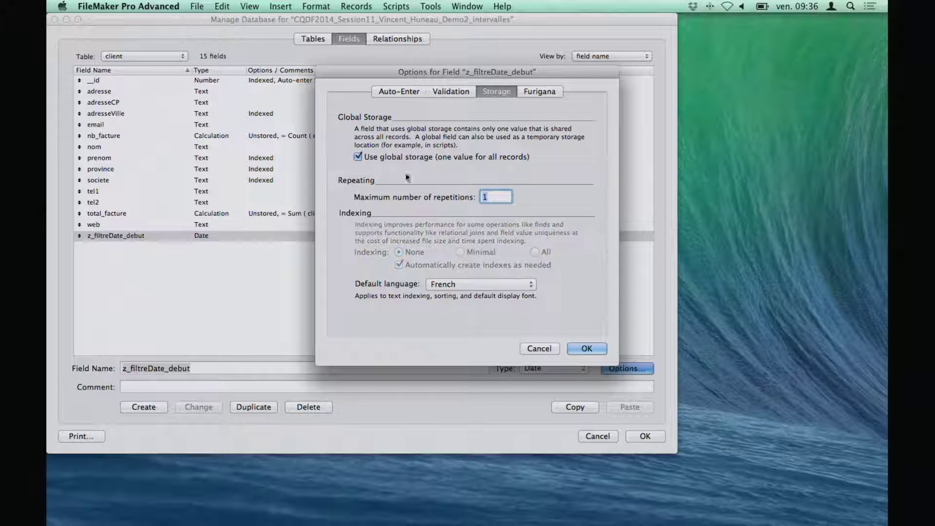
{"action": "left_click", "coordinate": [568, 349]}
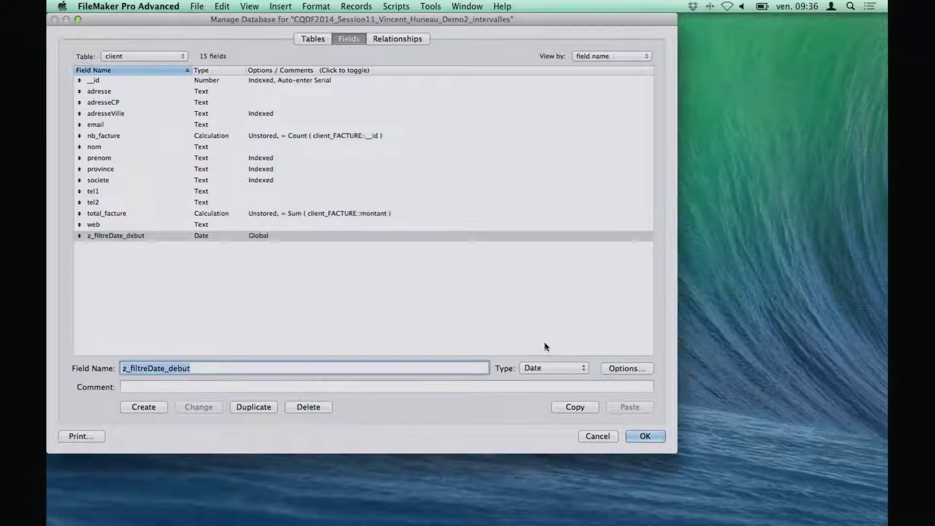
Duplicate z_filtreDate_debut, rename the copy z_filtreDate_fin, and confirm the database changes
{"action": "left_click", "coordinate": [253, 407]}
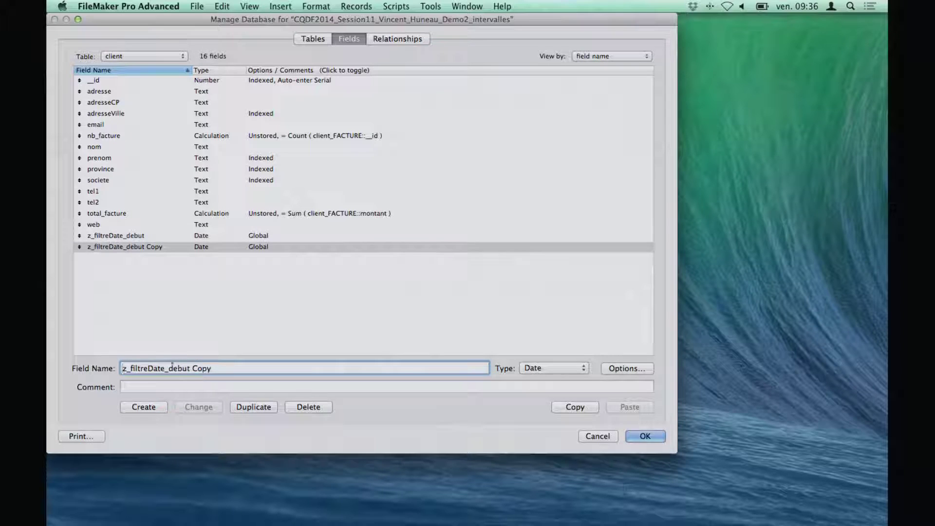
{"action": "left_click_drag", "start_coordinate": [168, 368], "coordinate": [332, 368]}
{"action": "type", "text": "fin"}
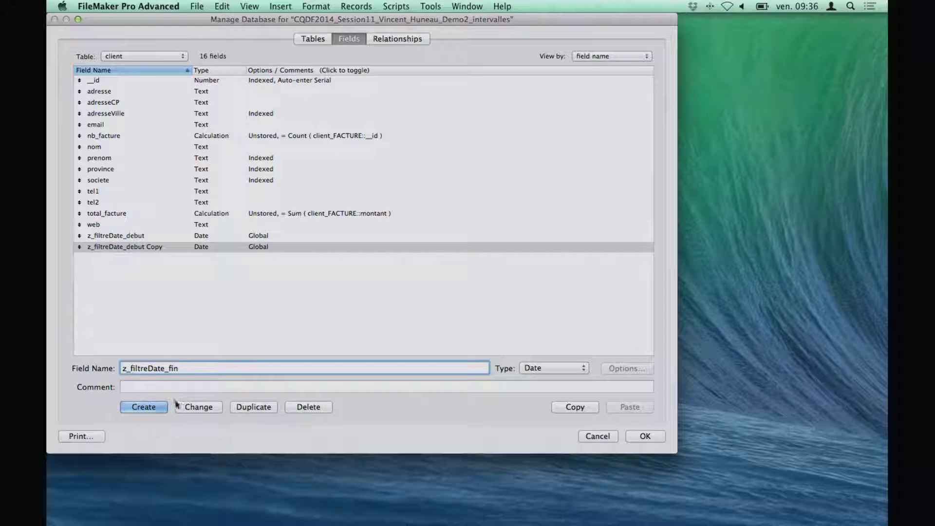
{"action": "left_click", "coordinate": [197, 407]}
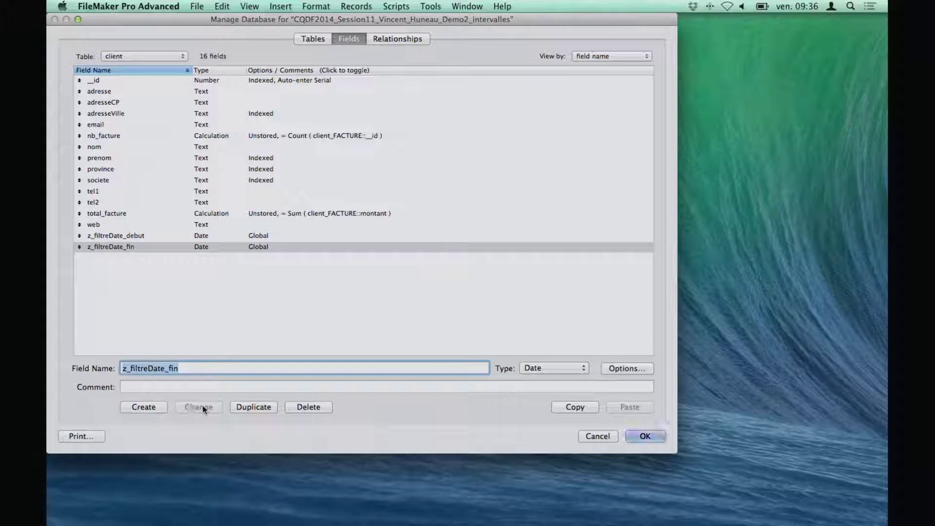
{"action": "left_click", "coordinate": [645, 437]}
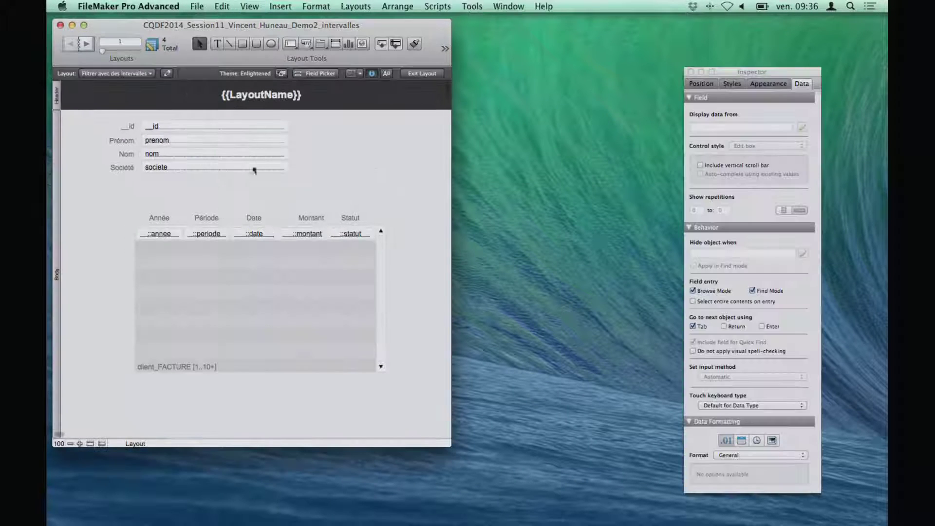
Place the z_filtreDate_debut field on the layout just above the invoice portal, without a label
{"action": "left_click", "coordinate": [291, 44]}
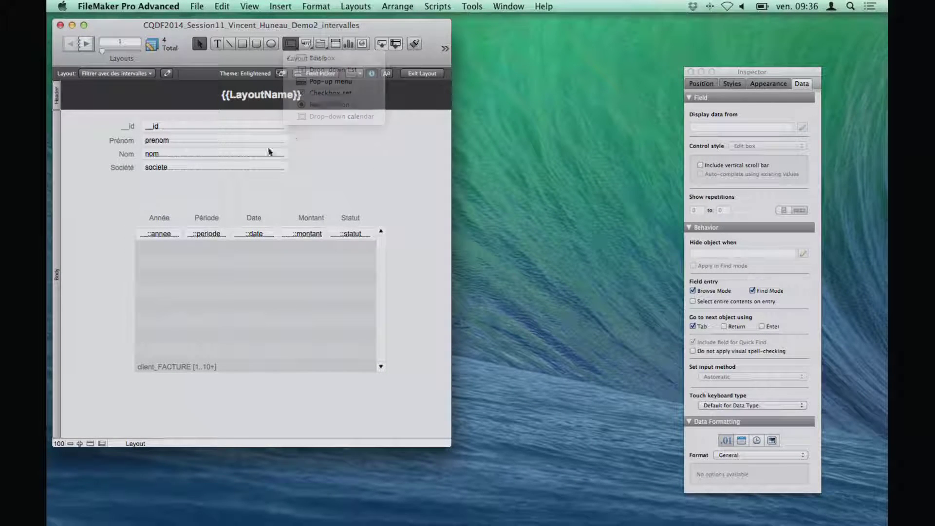
{"action": "left_click", "coordinate": [187, 199]}
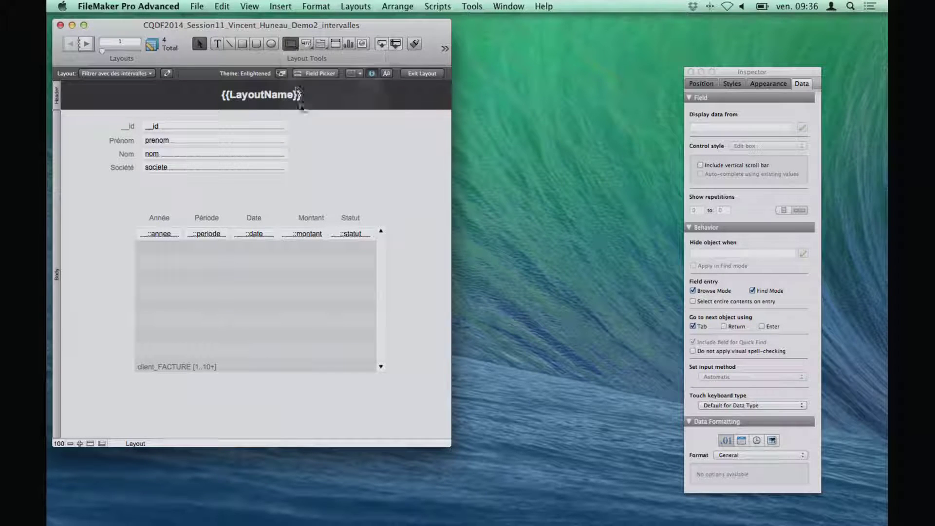
{"action": "left_click", "coordinate": [290, 43]}
{"action": "left_click_drag", "start_coordinate": [139, 185], "coordinate": [263, 197]}
{"action": "scroll", "coordinate": [334, 147], "scroll_direction": "down", "scroll_amount": 3}
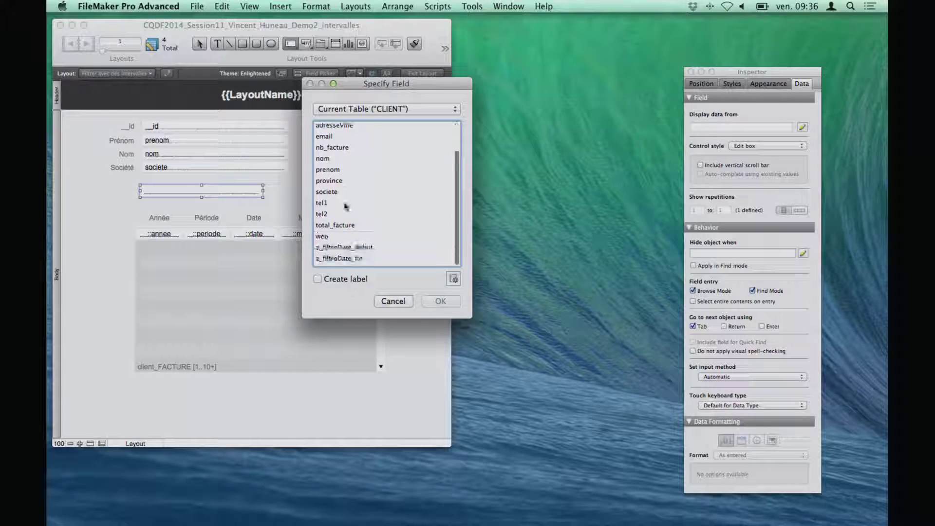
{"action": "double_click", "coordinate": [341, 246]}
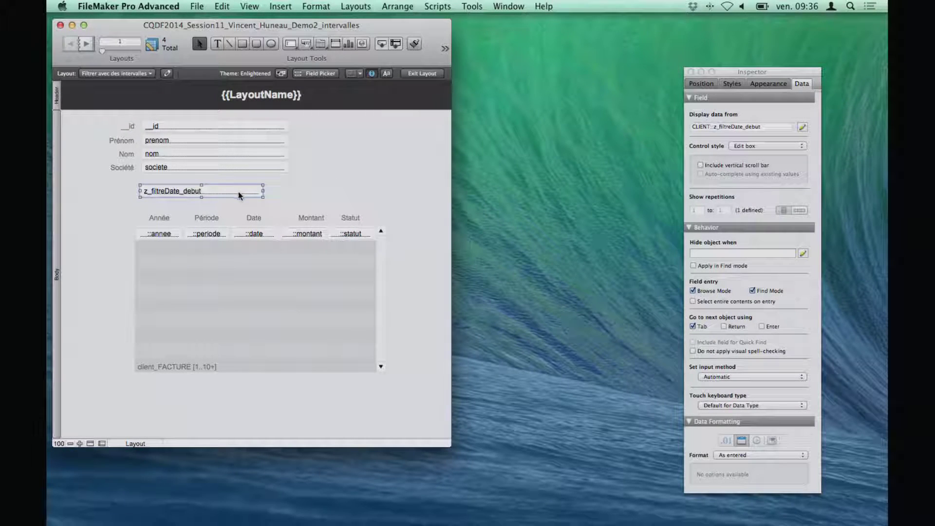
Duplicate the start date field beside the original, assign z_filtreDate_fin to the copy, and save the layout on returning to Browse mode
{"action": "left_click_drag", "start_coordinate": [241, 195], "coordinate": [386, 195]}
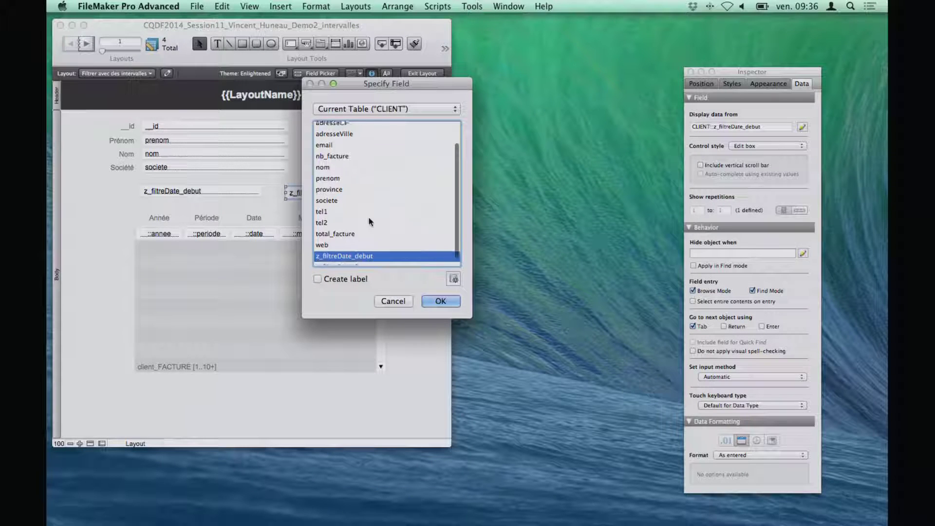
{"action": "scroll", "coordinate": [368, 219], "scroll_direction": "down", "scroll_amount": 1}
{"action": "left_click", "coordinate": [353, 259]}
{"action": "left_click", "coordinate": [438, 301]}
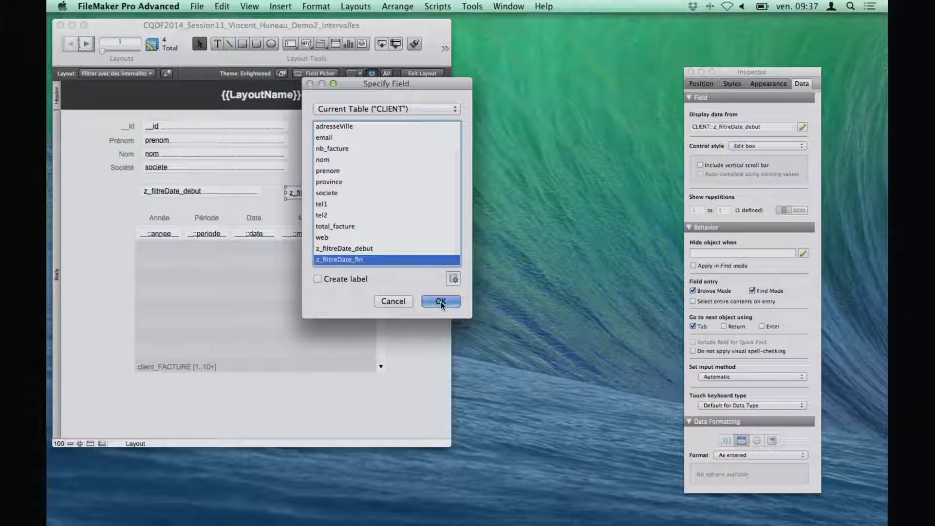
{"action": "left_click", "coordinate": [414, 243]}
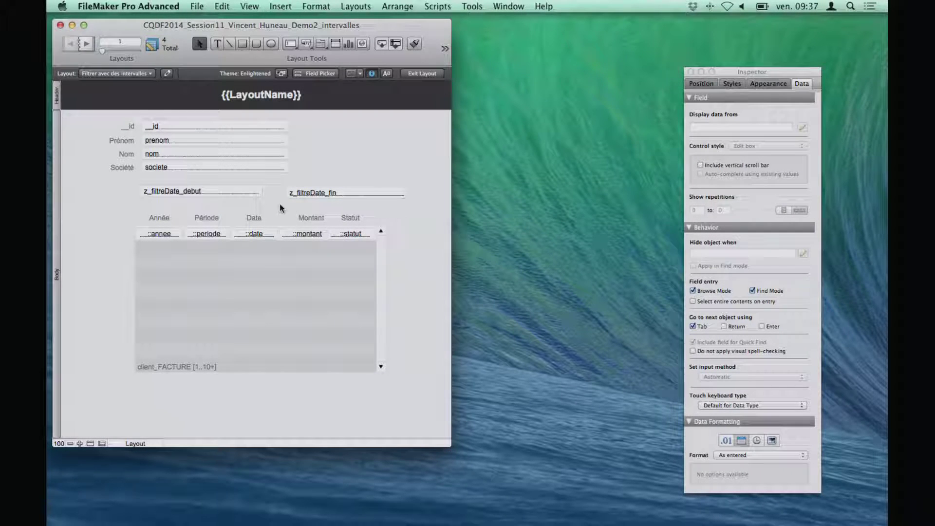
{"action": "key", "text": "super+b"}
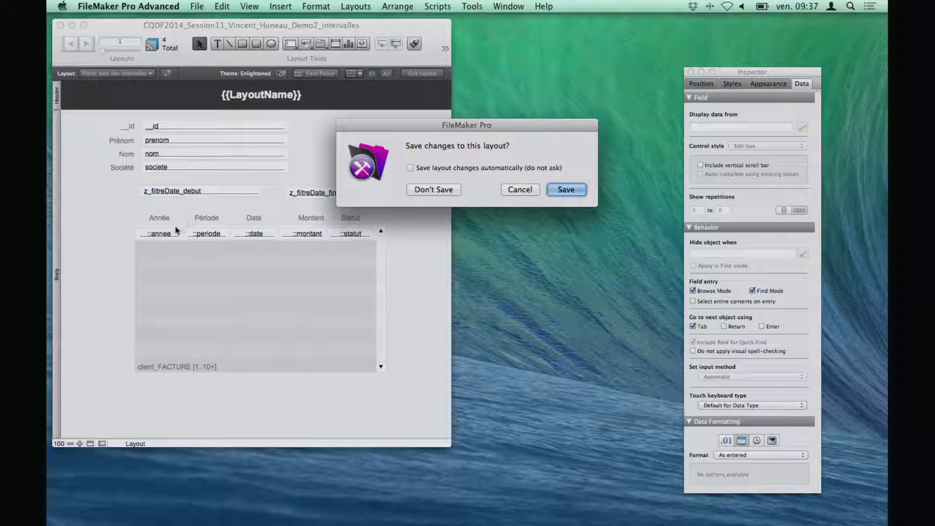
{"action": "left_click", "coordinate": [563, 194]}
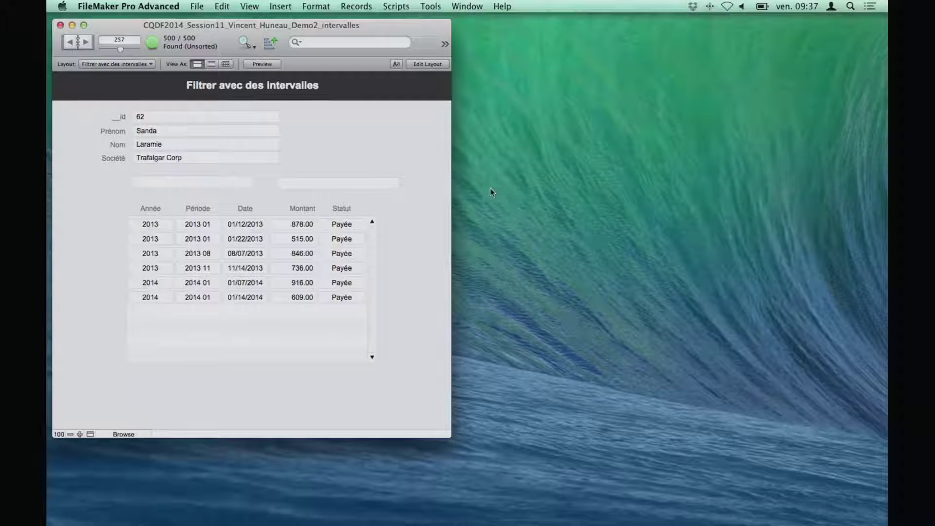
Add the criterion z_filtreDate_debut ≤ _clientID to the relationship between CLIENT and client_FACTURE
{"action": "key", "text": "shift+super+d"}
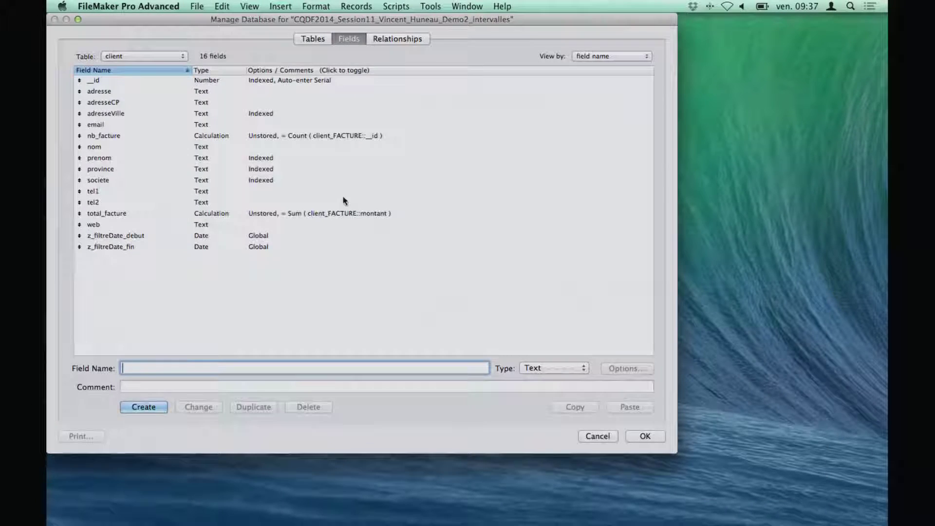
{"action": "left_click", "coordinate": [395, 39]}
{"action": "double_click", "coordinate": [236, 148]}
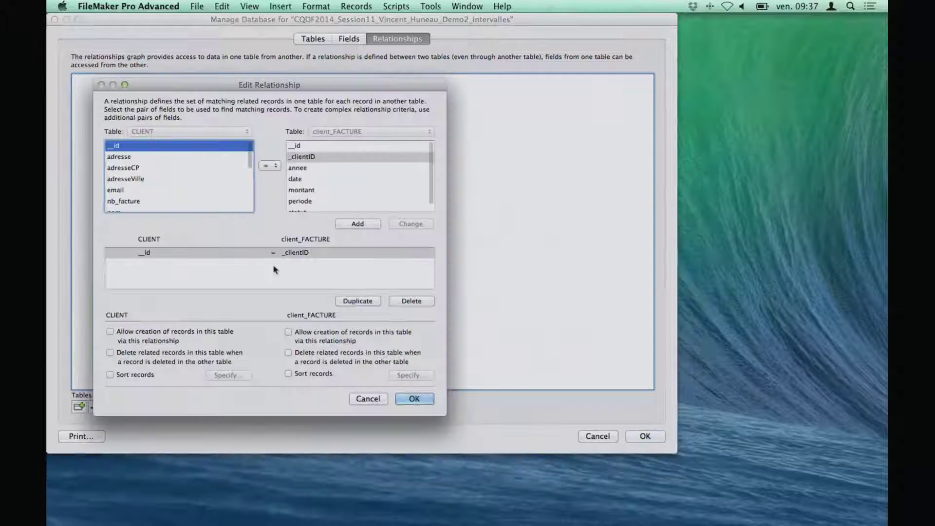
{"action": "scroll", "coordinate": [161, 211], "scroll_direction": "down", "scroll_amount": 5}
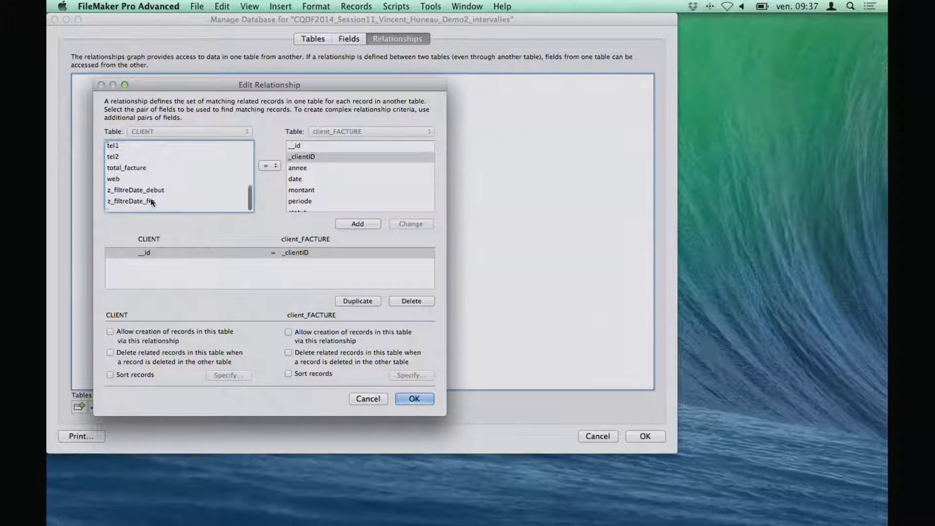
{"action": "left_click", "coordinate": [157, 193]}
{"action": "left_click", "coordinate": [267, 167]}
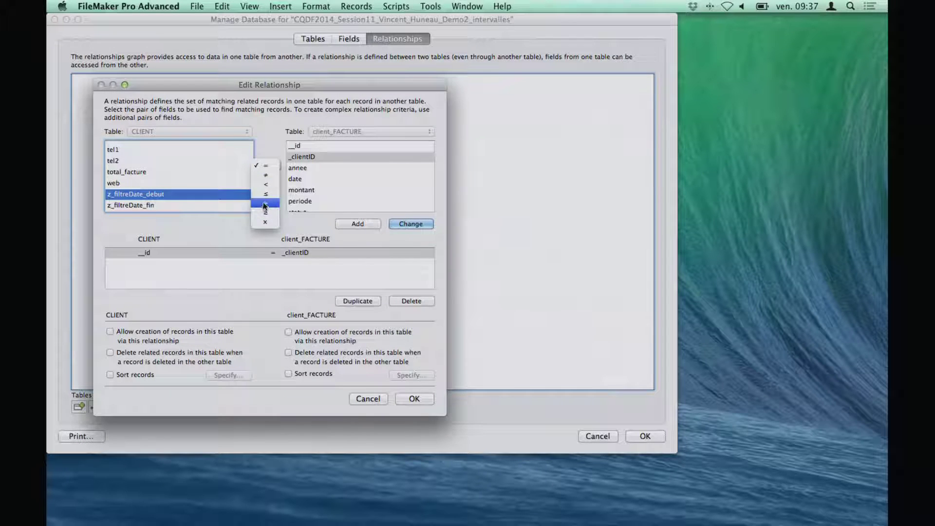
{"action": "left_click", "coordinate": [266, 199]}
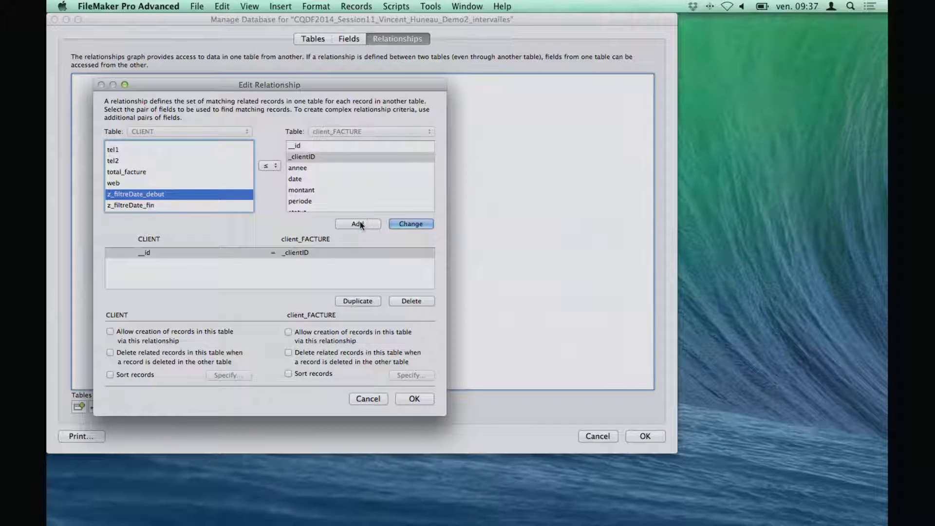
{"action": "left_click", "coordinate": [358, 224]}
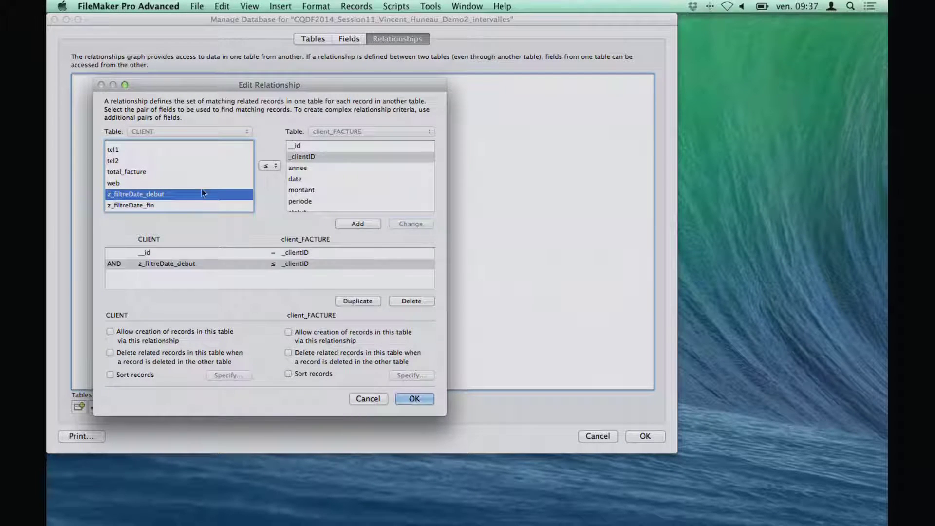
Add a third relationship criterion, z_filtreDate_fin ≥ _clientID
{"action": "left_click", "coordinate": [160, 206]}
{"action": "left_click", "coordinate": [269, 166]}
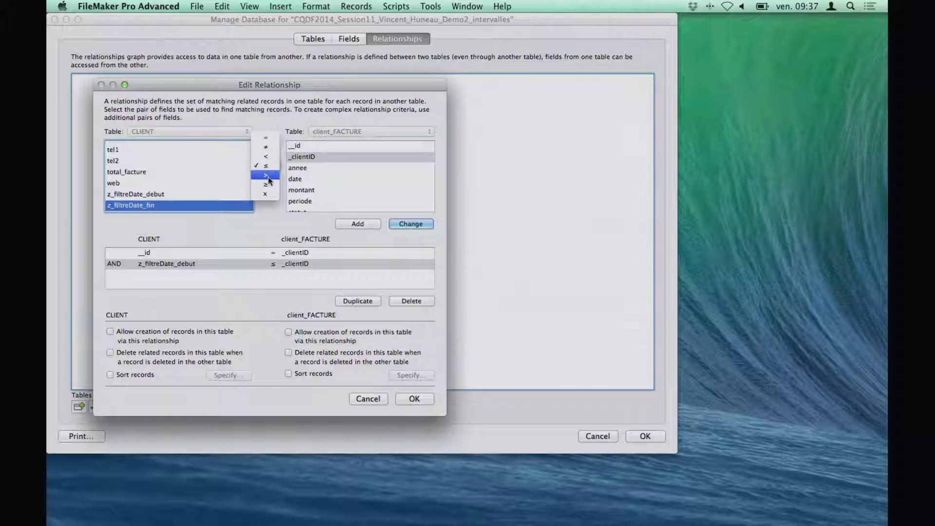
{"action": "left_click", "coordinate": [266, 185]}
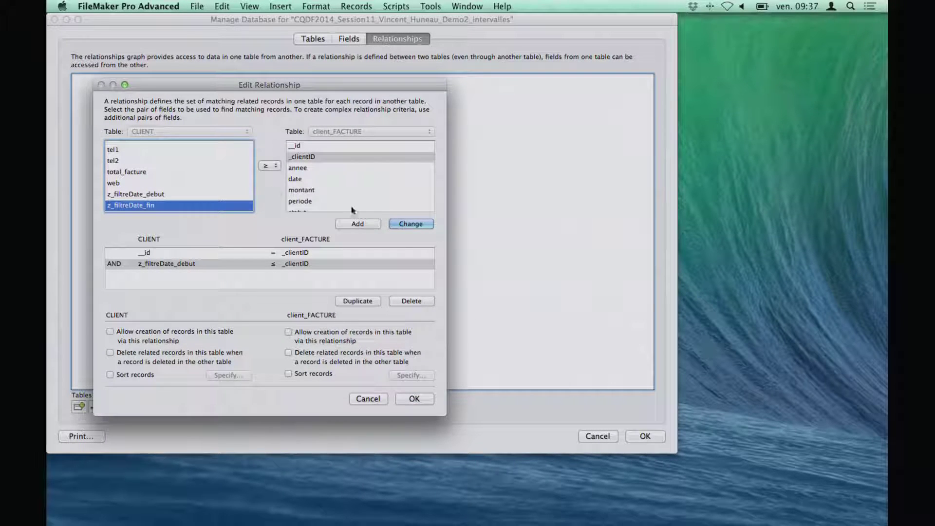
{"action": "left_click", "coordinate": [377, 224]}
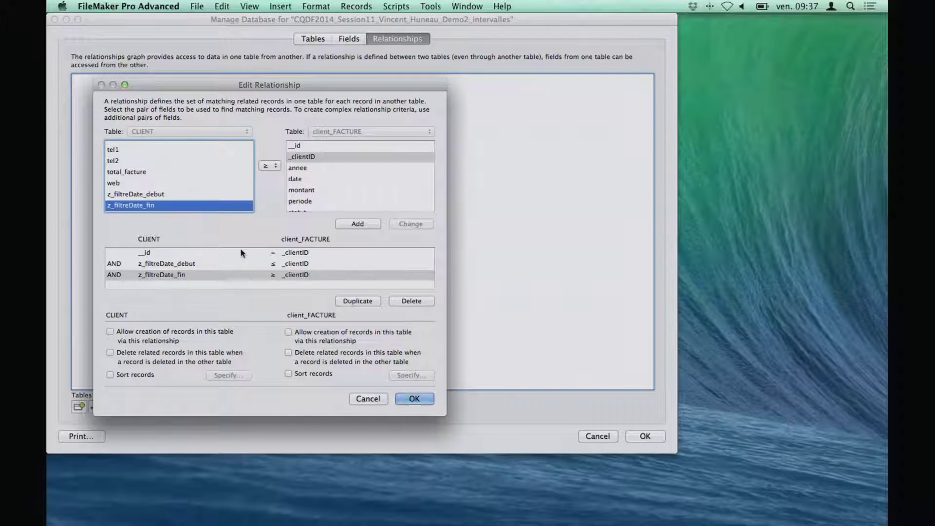
Change the second relationship criterion to z_filtreDate_debut ≤ date
{"action": "left_click", "coordinate": [272, 264]}
{"action": "left_click", "coordinate": [302, 178]}
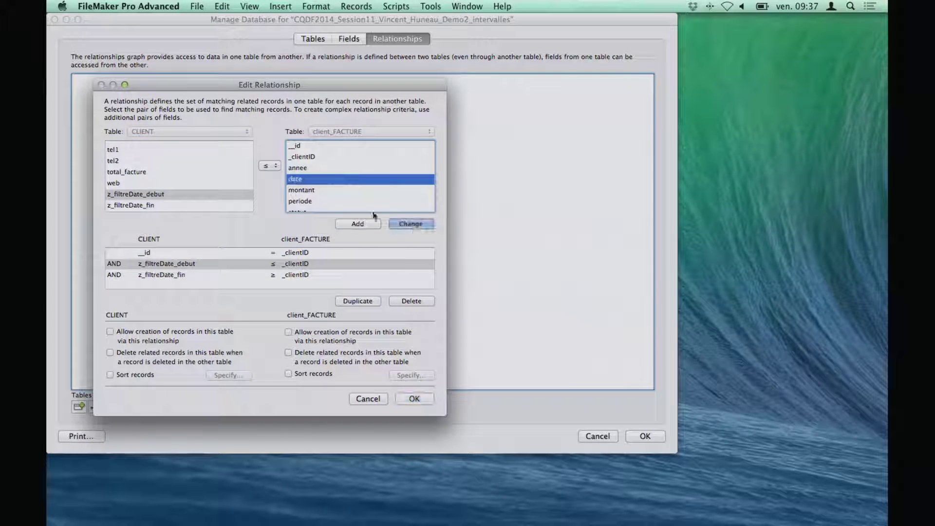
{"action": "left_click", "coordinate": [410, 224]}
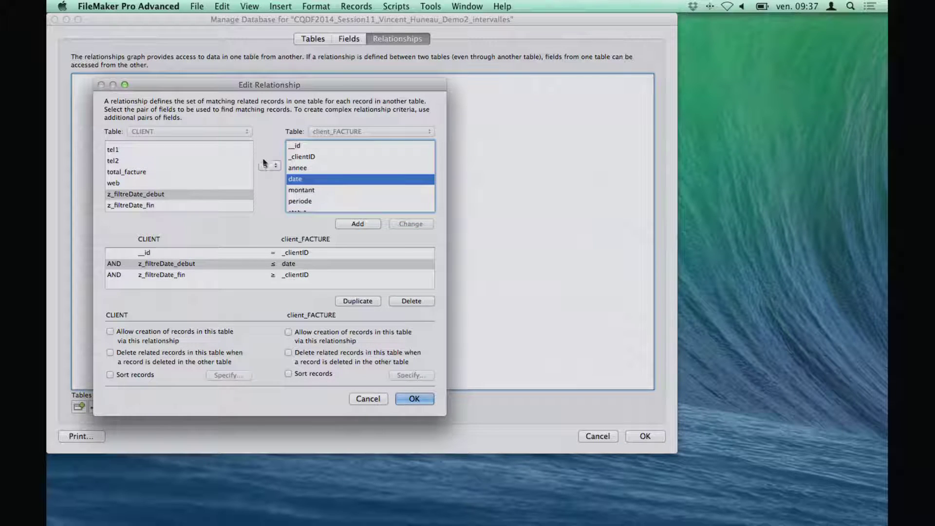
{"action": "left_click", "coordinate": [185, 205]}
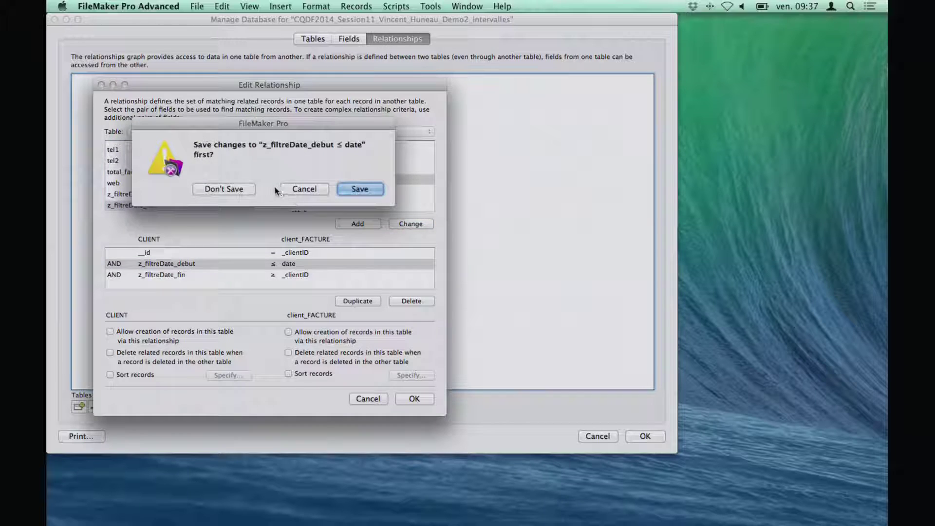
{"action": "left_click", "coordinate": [302, 190]}
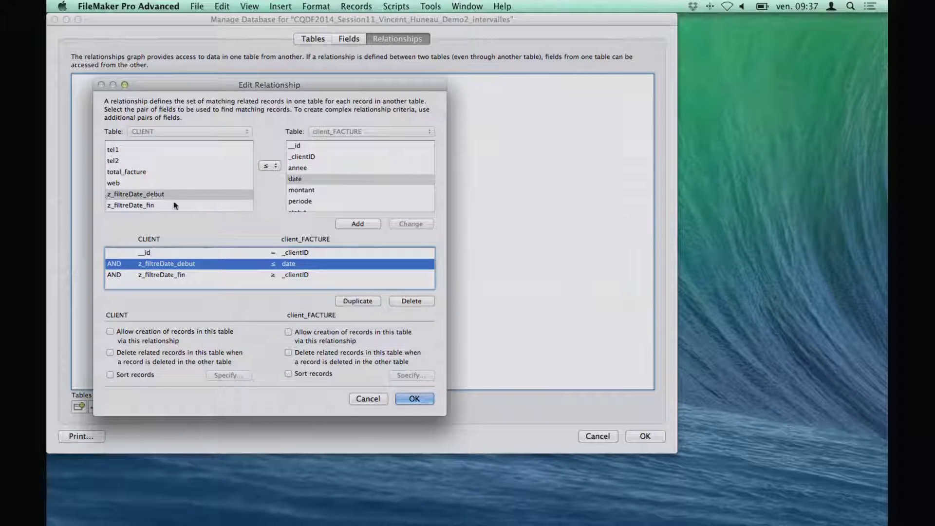
{"action": "left_click", "coordinate": [160, 195]}
{"action": "left_click", "coordinate": [269, 165]}
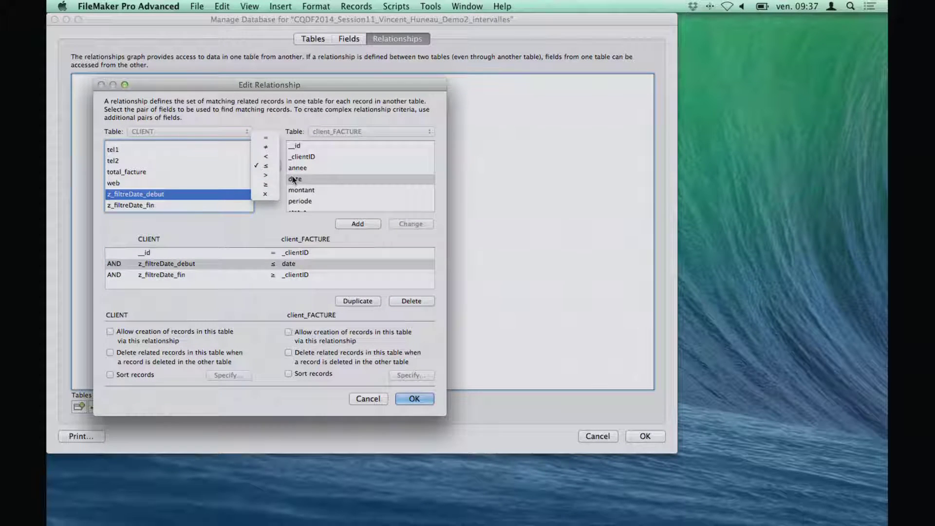
{"action": "left_click", "coordinate": [294, 180]}
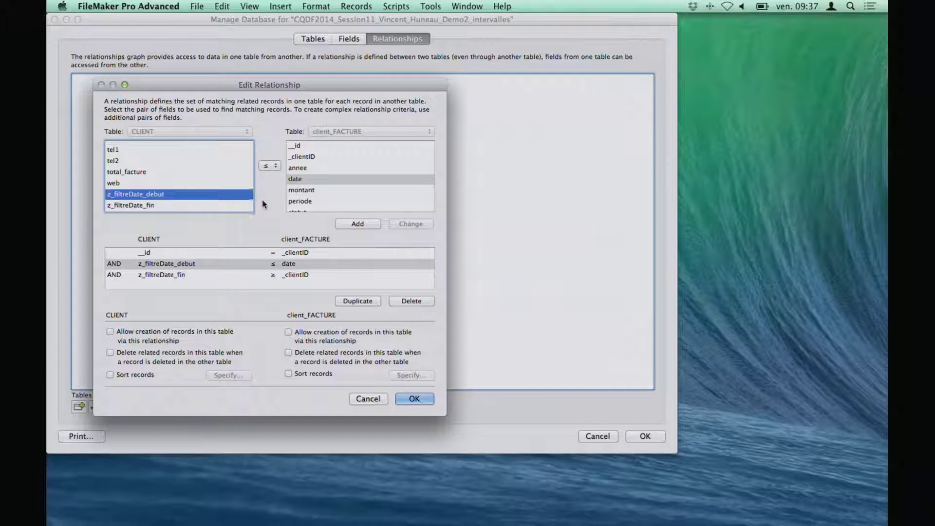
{"action": "left_click", "coordinate": [293, 180]}
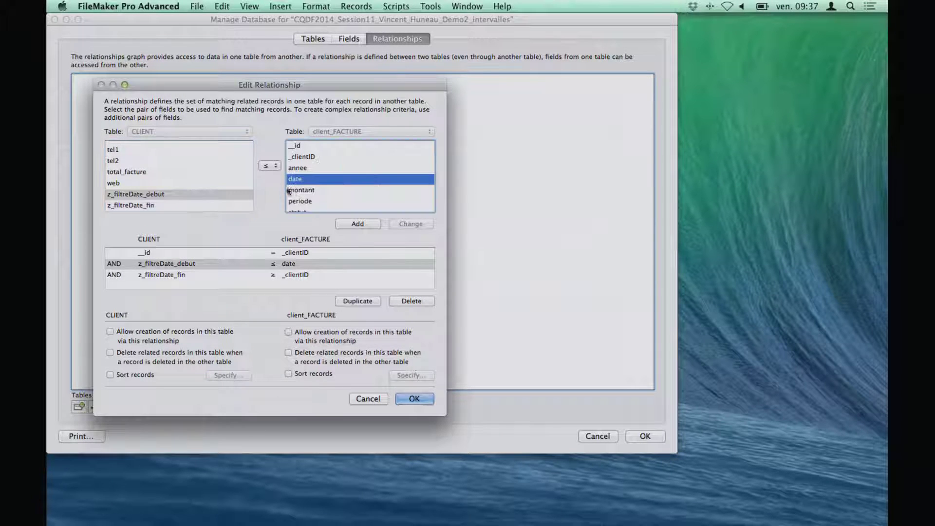
{"action": "left_click", "coordinate": [180, 205]}
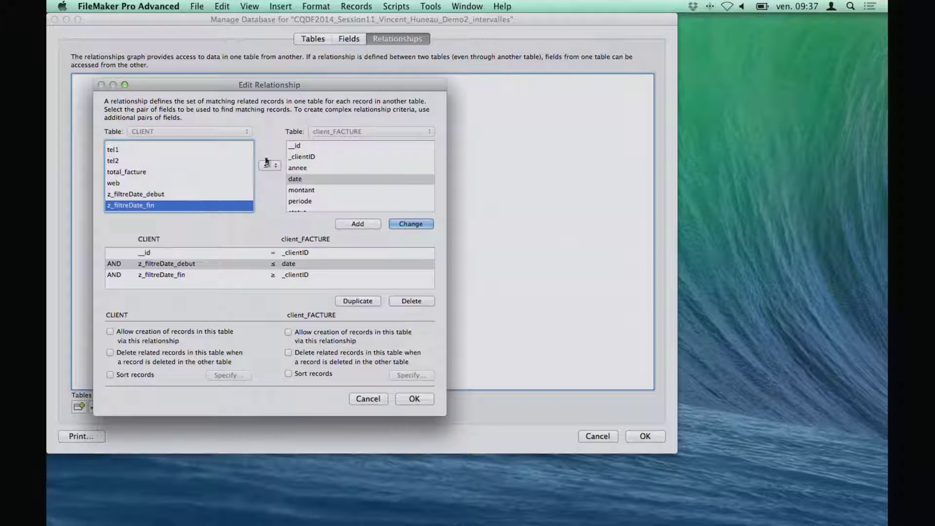
{"action": "left_click", "coordinate": [303, 180]}
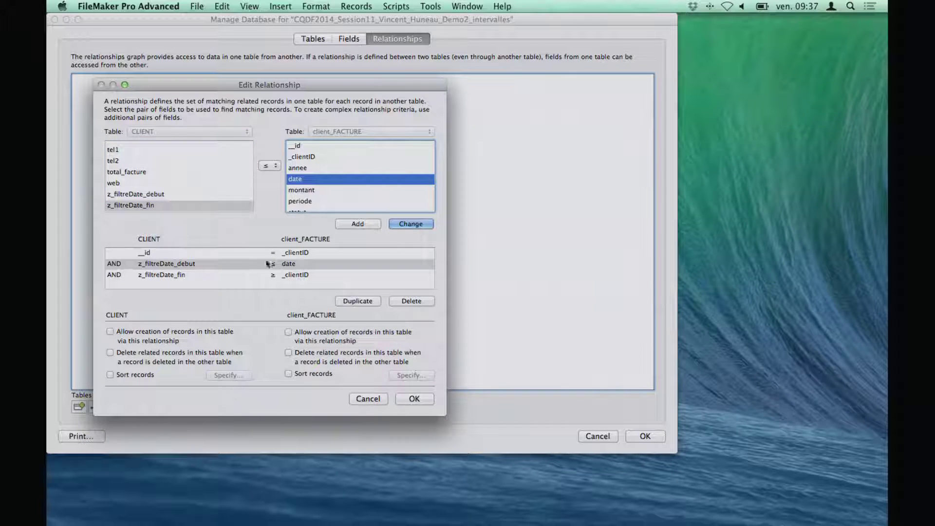
Change the third relationship criterion to z_filtreDate_fin ≥ date, discarding the pending edit to the second one, and accept the database changes
{"action": "left_click", "coordinate": [271, 276]}
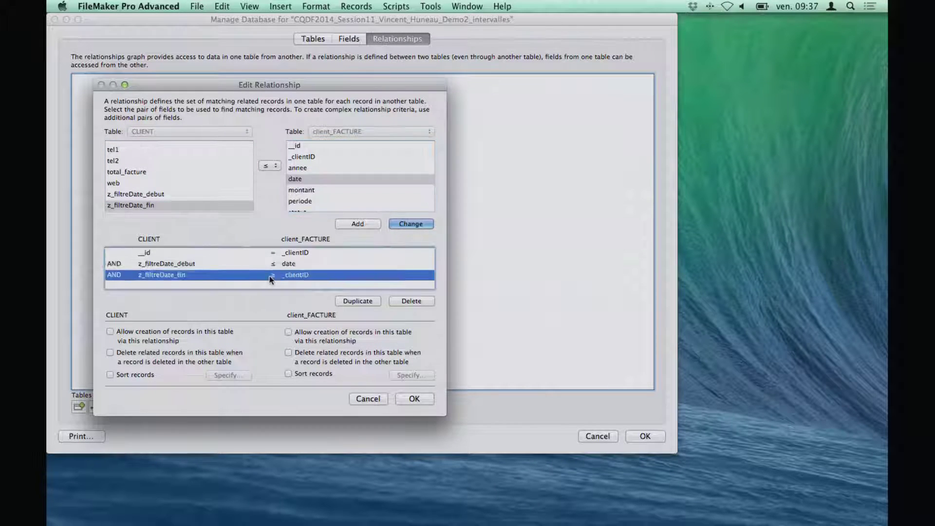
{"action": "left_click", "coordinate": [271, 264]}
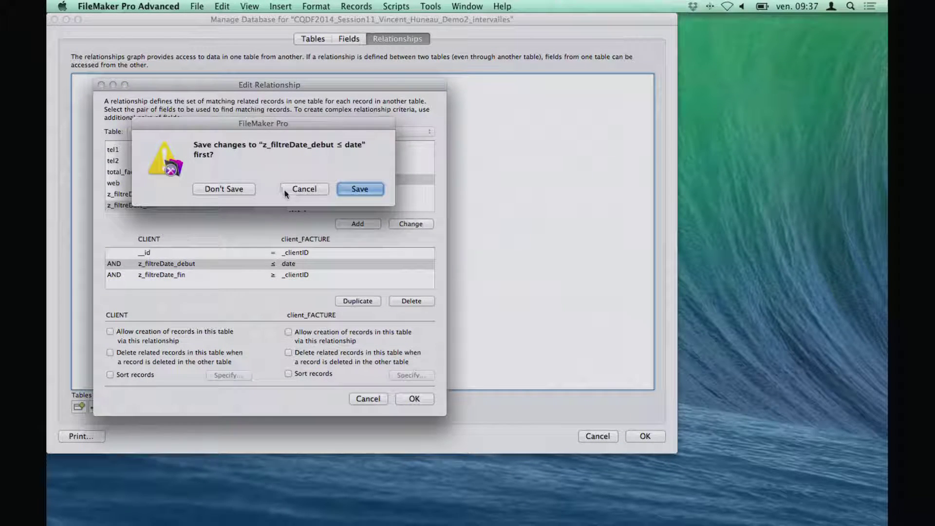
{"action": "left_click", "coordinate": [222, 190]}
{"action": "left_click", "coordinate": [202, 204]}
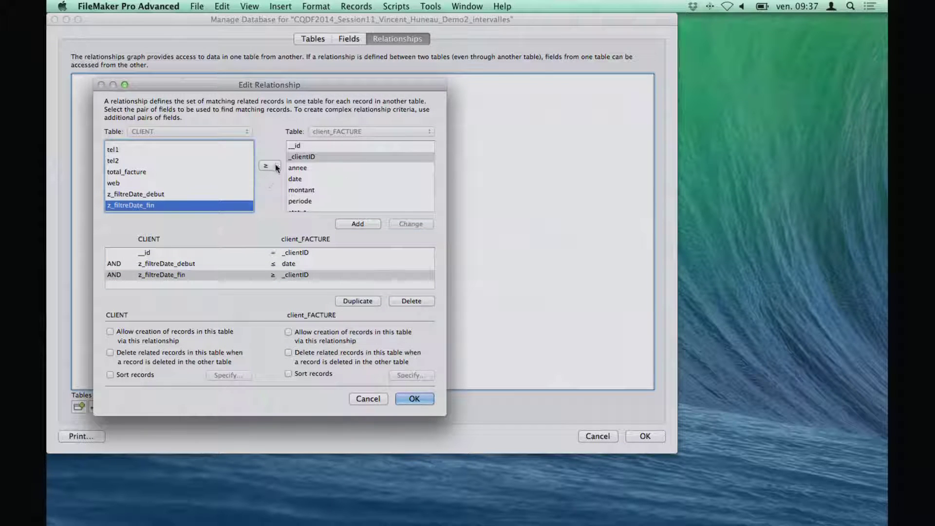
{"action": "left_click", "coordinate": [276, 168]}
{"action": "left_click", "coordinate": [292, 179]}
{"action": "left_click", "coordinate": [294, 179]}
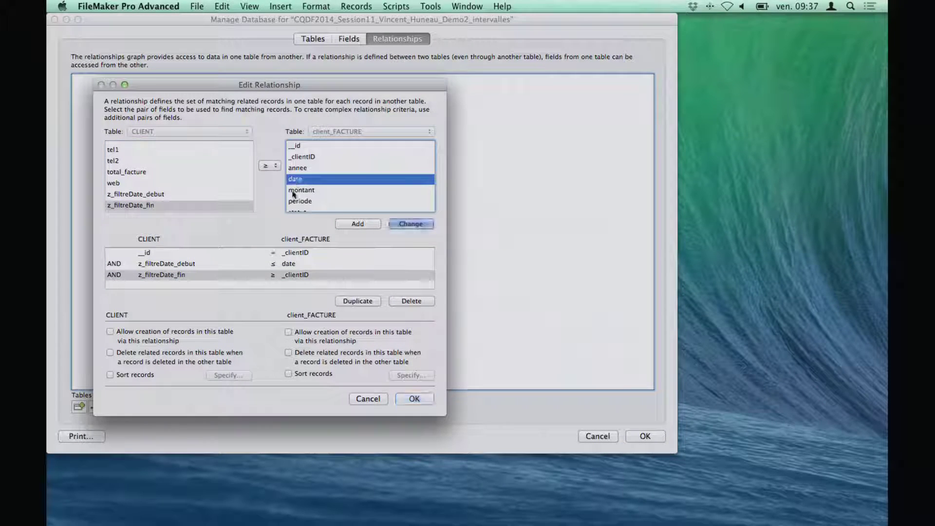
{"action": "left_click", "coordinate": [401, 224]}
{"action": "left_click", "coordinate": [414, 398]}
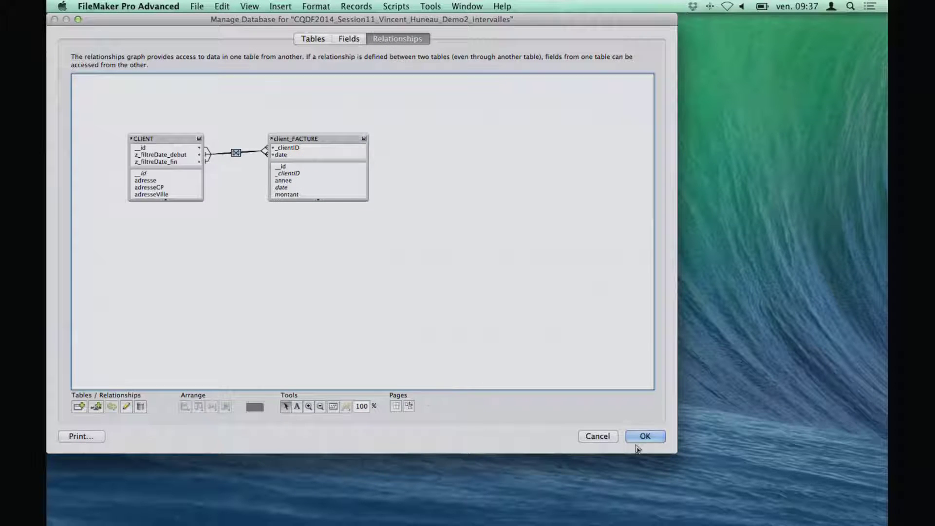
{"action": "left_click", "coordinate": [649, 438]}
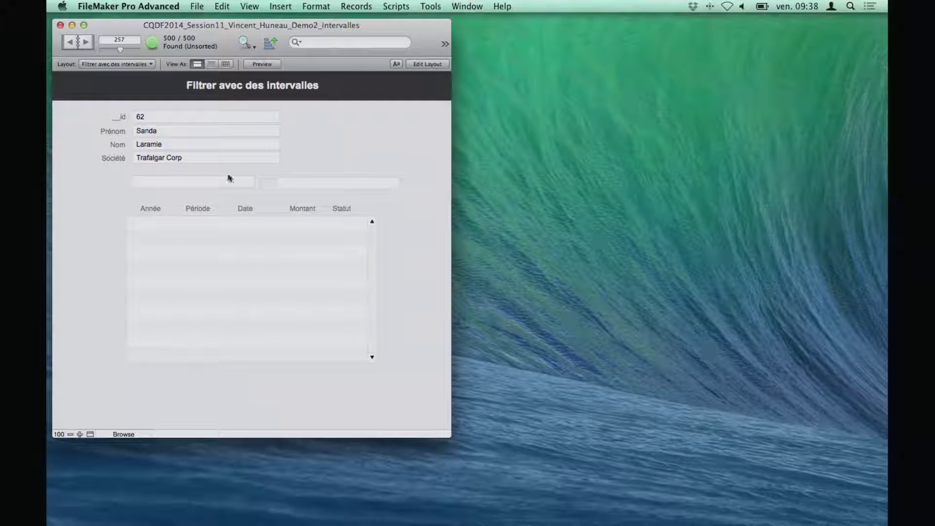
Enter 1.1.2014 in the start date field above the invoice portal
{"action": "left_click", "coordinate": [196, 181]}
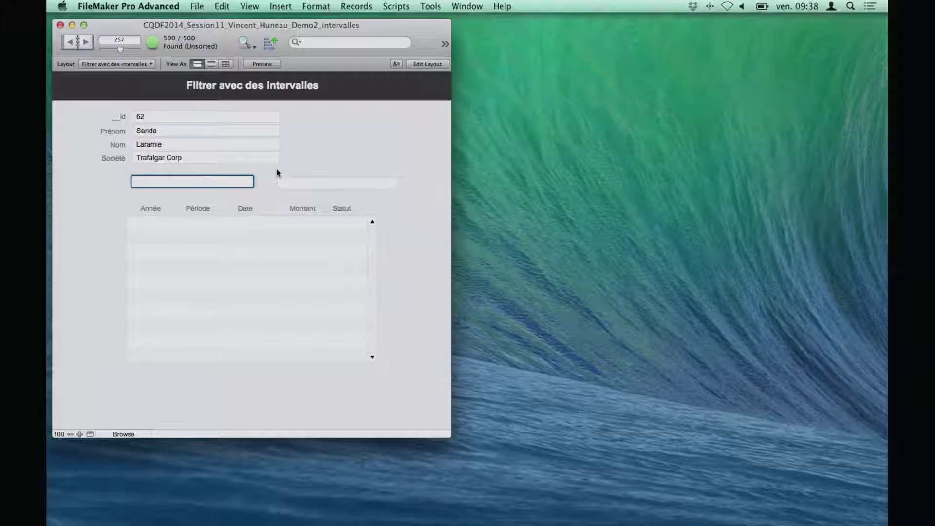
{"action": "type", "text": "1.1.2014"}
{"action": "key", "text": "Tab"}
Try to enter 31.12.2014 in the end date field above the invoice portal
{"action": "type", "text": "31."}
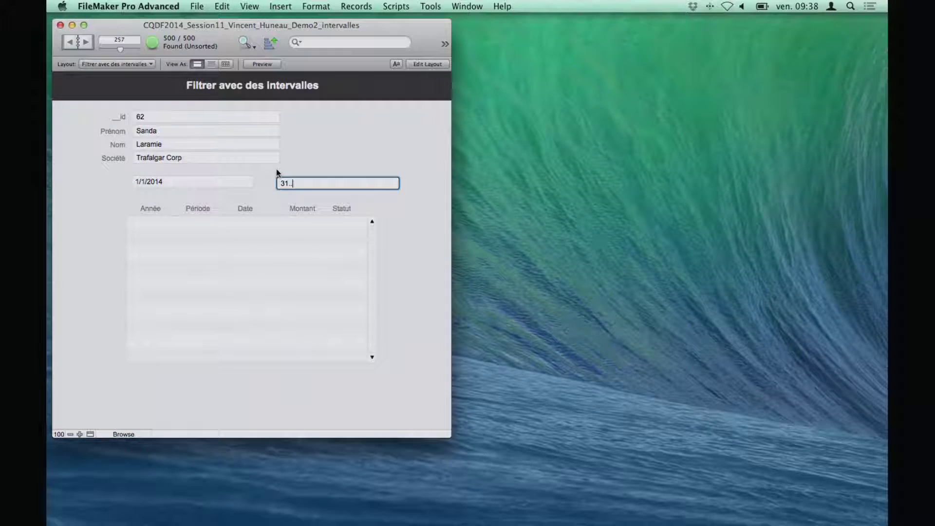
{"action": "type", "text": "12.2014"}
{"action": "key", "text": "Tab"}
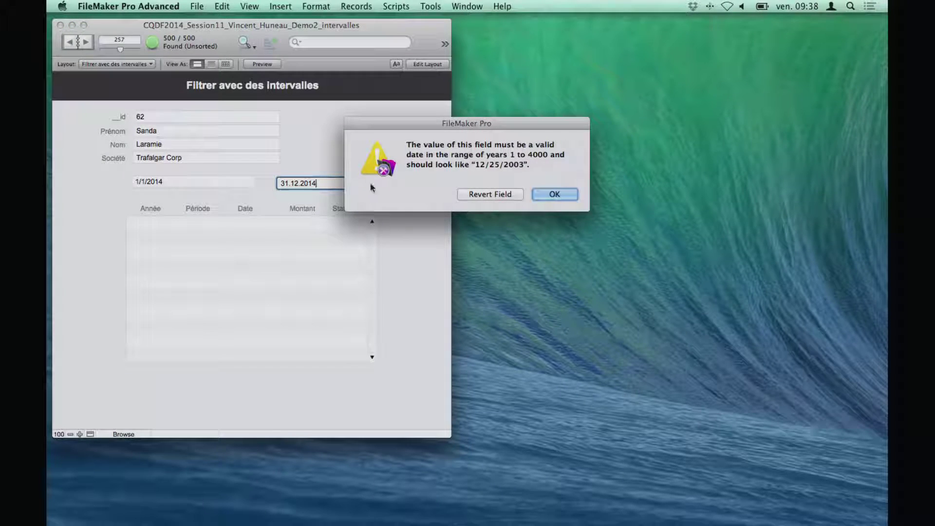
{"action": "left_click", "coordinate": [555, 195]}
Try 31/12/2014 as the end date instead and clear the field again
{"action": "triple_click", "coordinate": [383, 185]}
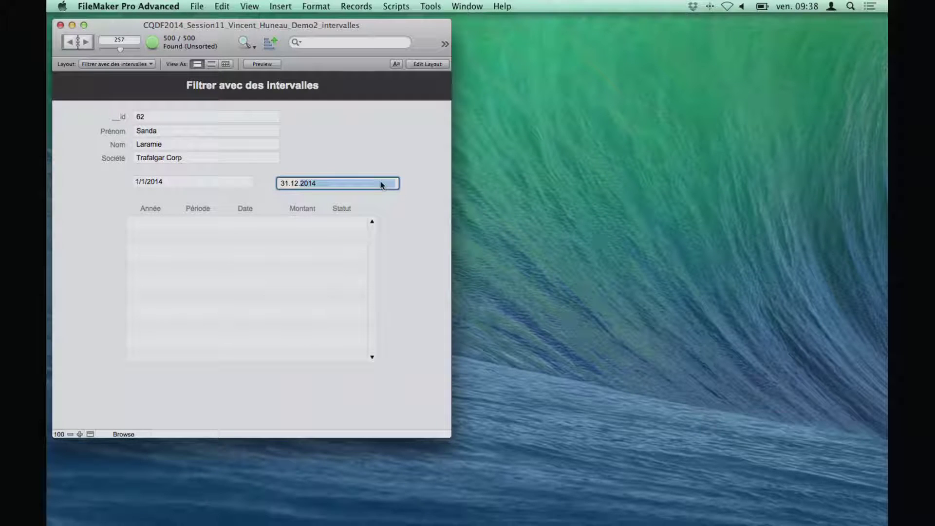
{"action": "type", "text": "31"}
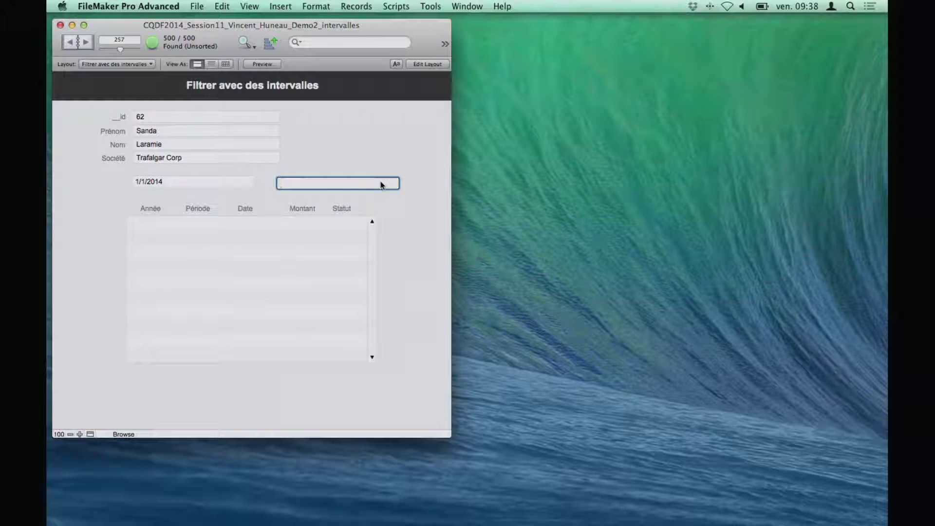
{"action": "type", "text": "31/12/2014"}
{"action": "left_click", "coordinate": [388, 167]}
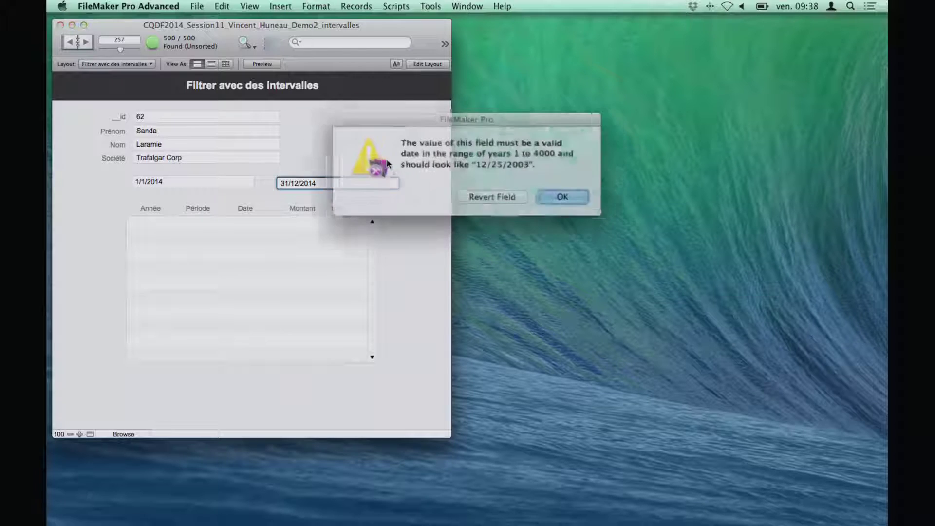
{"action": "left_click", "coordinate": [548, 196]}
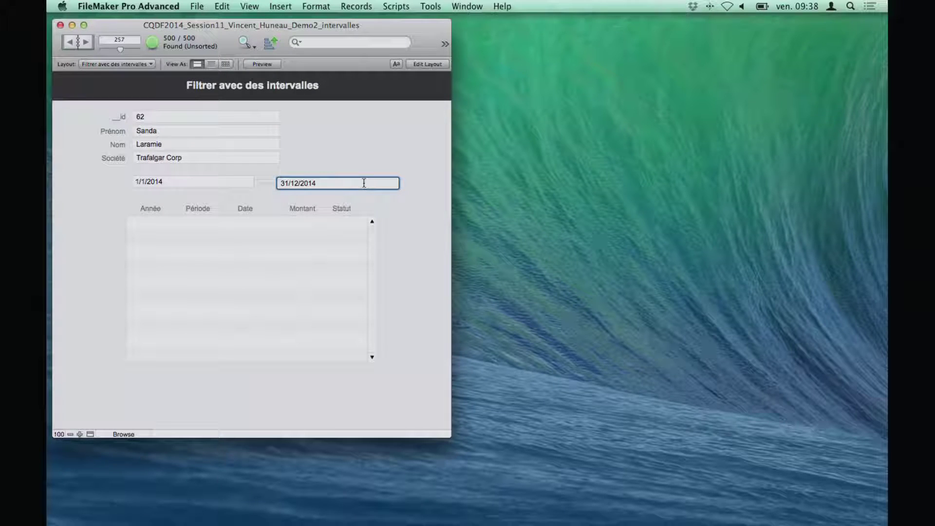
{"action": "triple_click", "coordinate": [344, 188]}
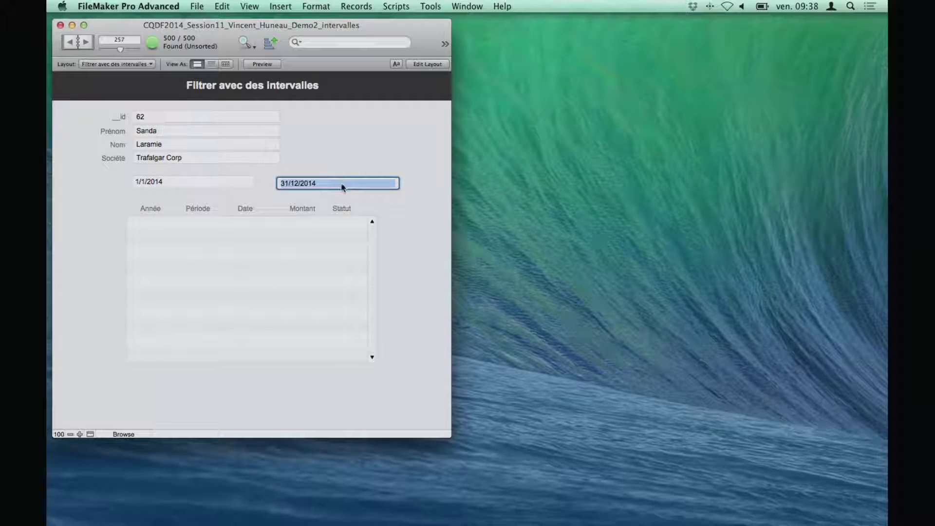
{"action": "key", "text": "Return"}
Bring the Filtre TE2 database back up from the desktop
{"action": "left_click", "coordinate": [482, 192]}
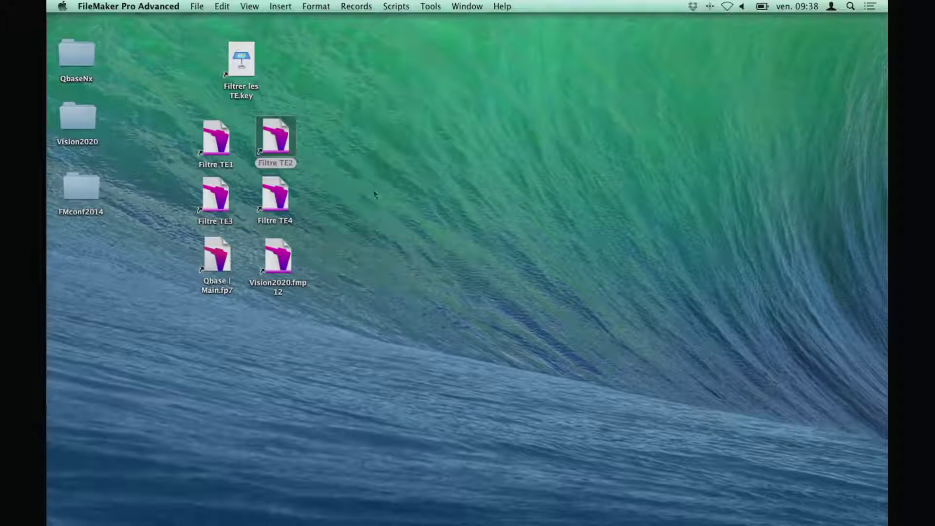
{"action": "left_click", "coordinate": [279, 146]}
{"action": "double_click", "coordinate": [276, 140]}
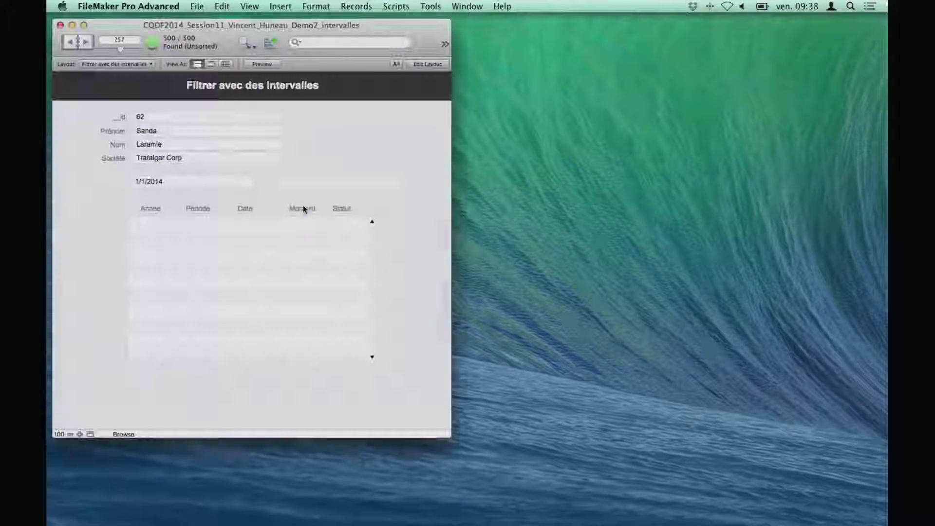
Set the end date filter to 12/31/2014 and commit the record
{"action": "left_click", "coordinate": [294, 183]}
{"action": "type", "text": "12"}
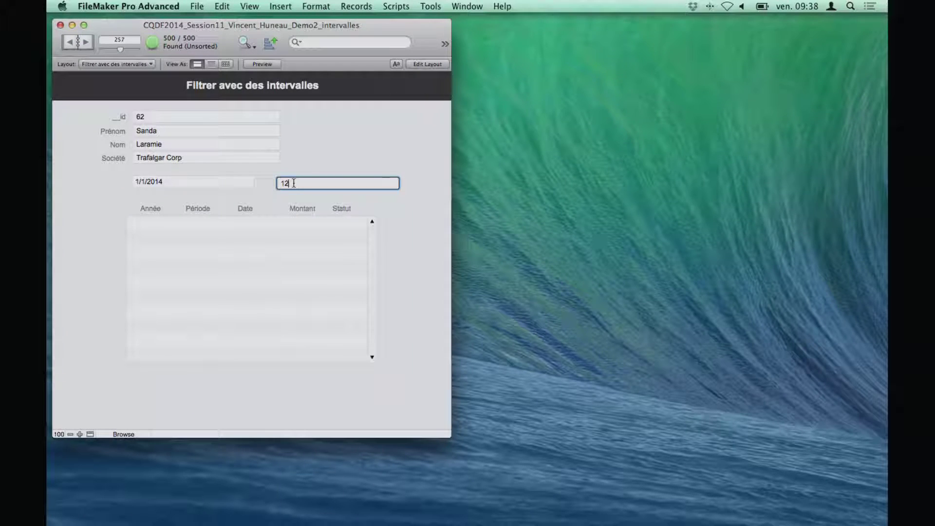
{"action": "type", "text": "/31/2014"}
{"action": "key", "text": "BackSpace"}
{"action": "key", "text": "BackSpace"}
{"action": "key", "text": "BackSpace"}
{"action": "type", "text": "/21014"}
{"action": "left_click", "coordinate": [348, 156]}
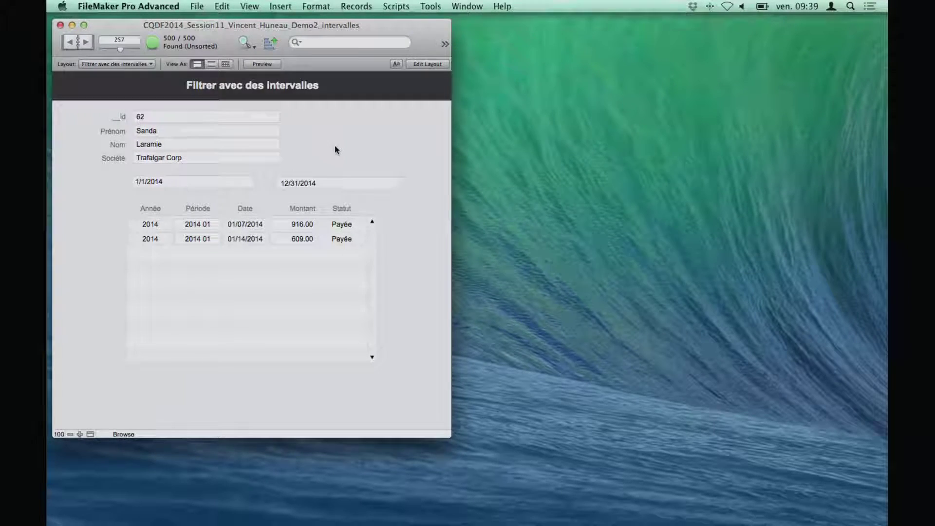
Review the relationships graph and the invoice portal's setup, leaving both as they are, and return to Browse mode
{"action": "key", "text": "super+shift+d"}
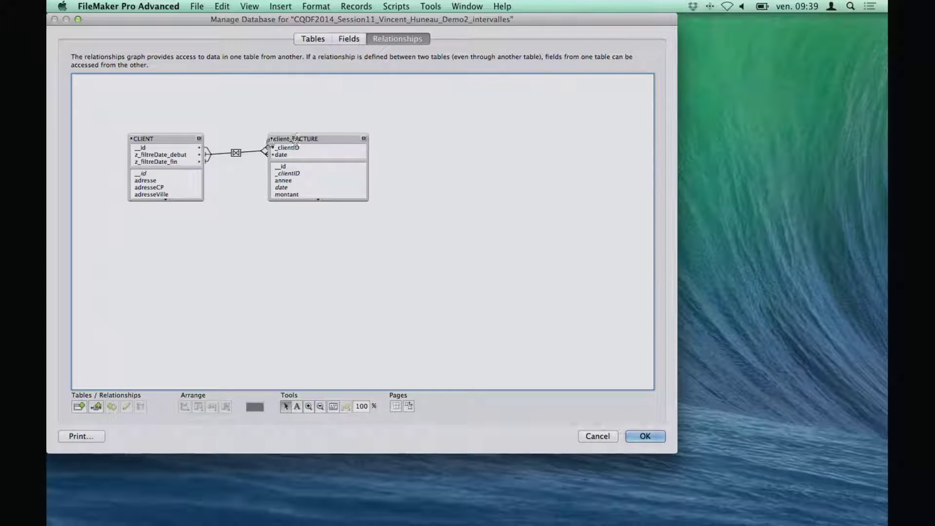
{"action": "key", "text": "Return"}
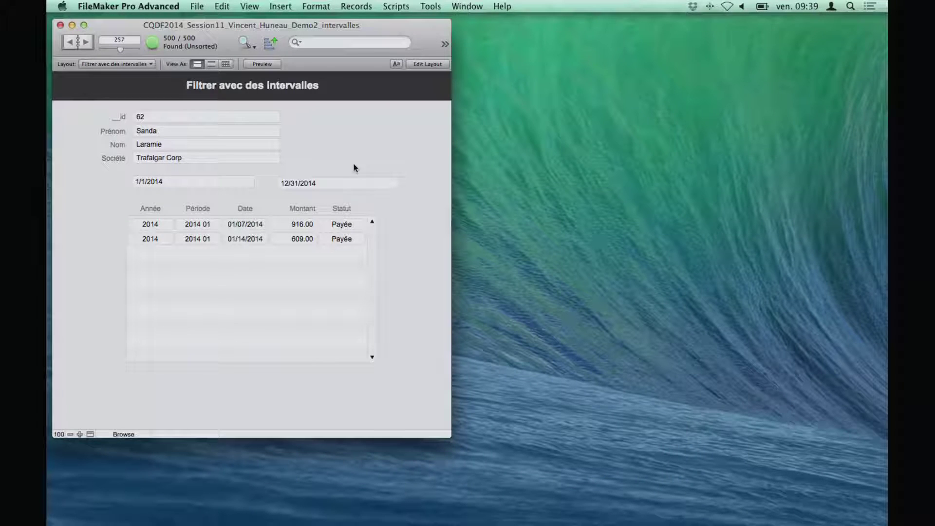
{"action": "key", "text": "super+l"}
{"action": "double_click", "coordinate": [270, 290]}
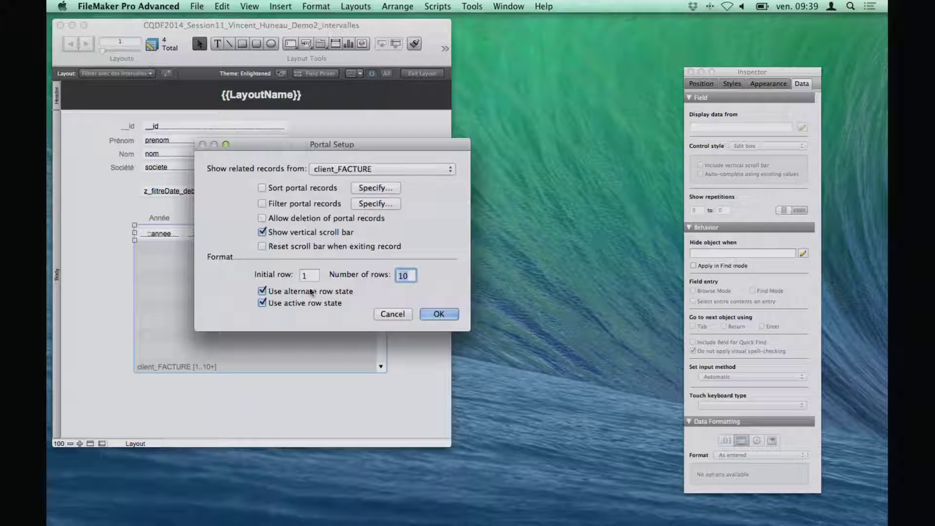
{"action": "left_click", "coordinate": [393, 313]}
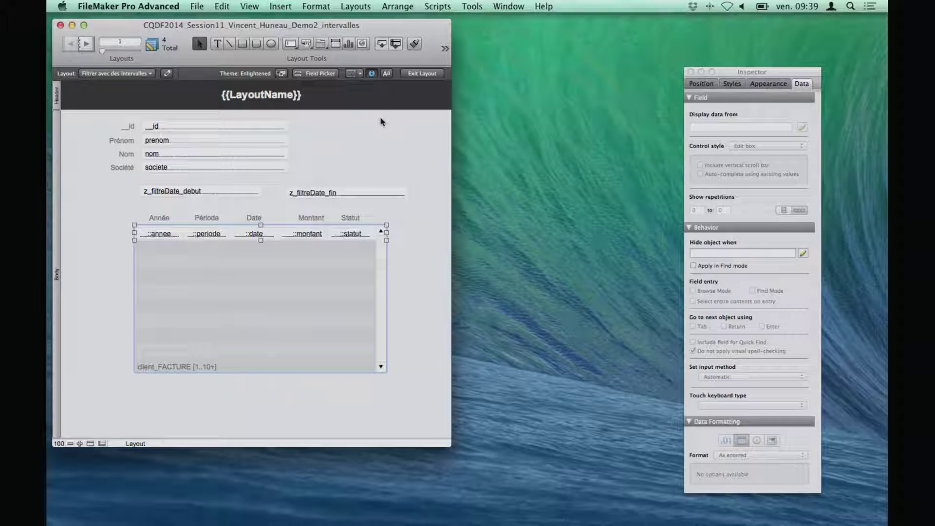
{"action": "key", "text": "super+b"}
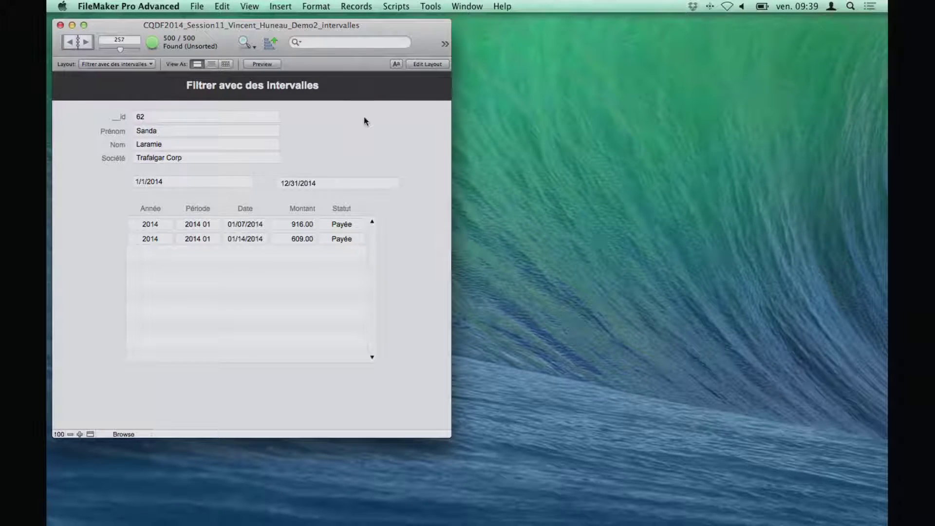
Close the database window, switch to the Keynote presentation and advance to the next slide
{"action": "key", "text": "super+w"}
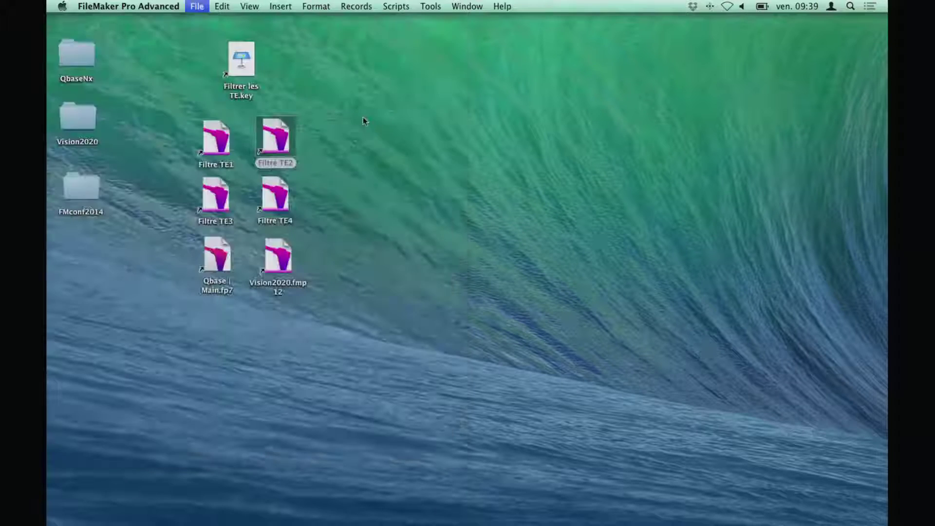
{"action": "key", "text": "super+Tab"}
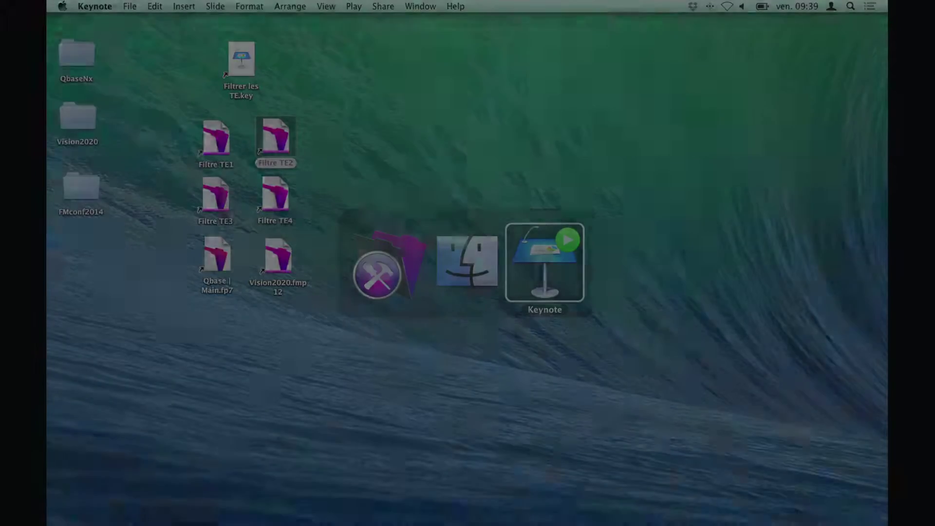
{"action": "key", "text": "Right"}
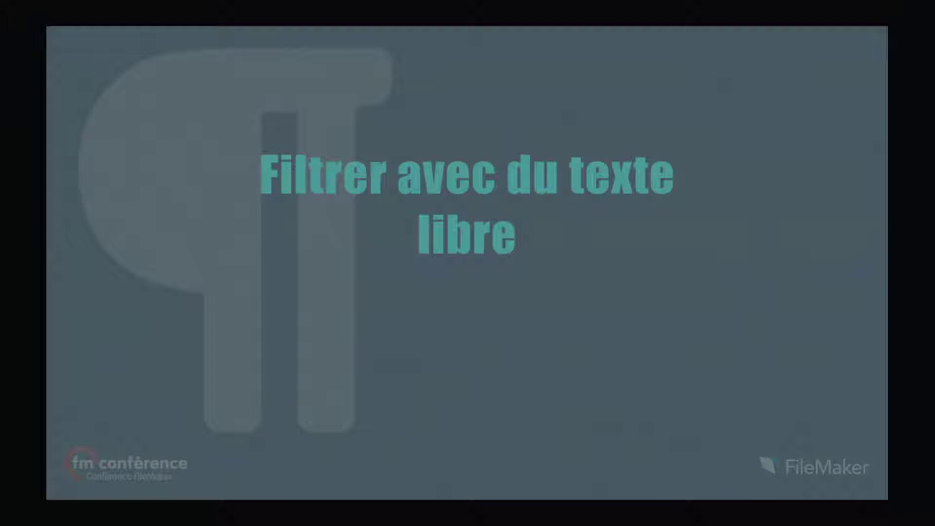
Advance the presentation from the "Filtrer avec du texte libre" title slide
{"action": "key", "text": "Right"}
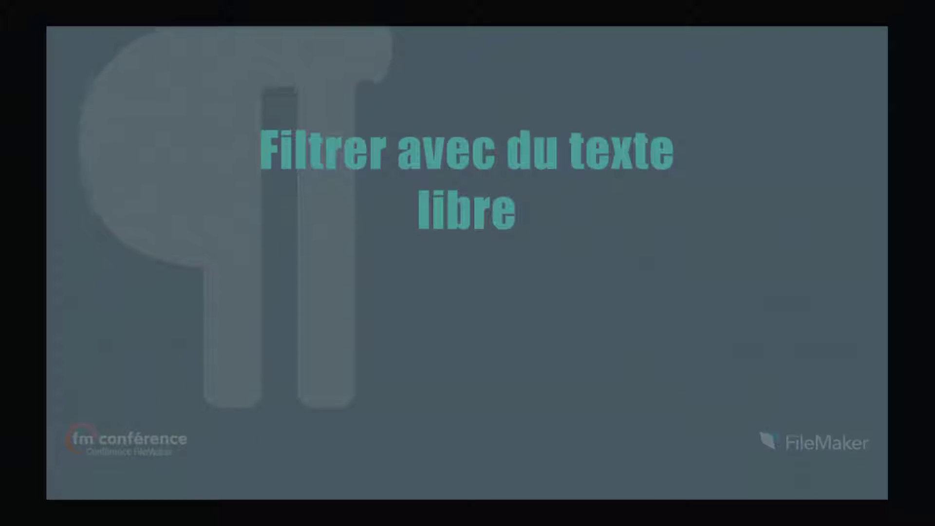
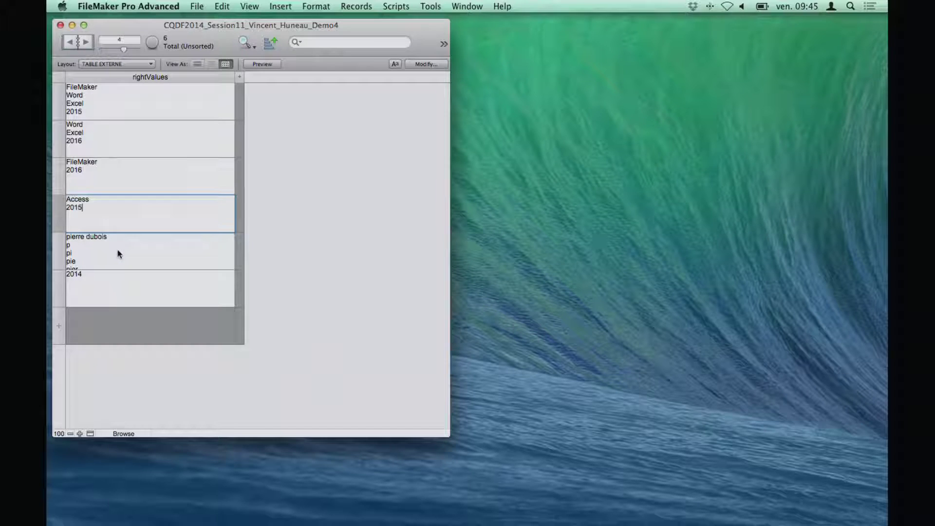
Examine the full multi-line rightValues content of the fifth record in the TABLE EXTERNE layout
{"action": "left_click", "coordinate": [117, 253]}
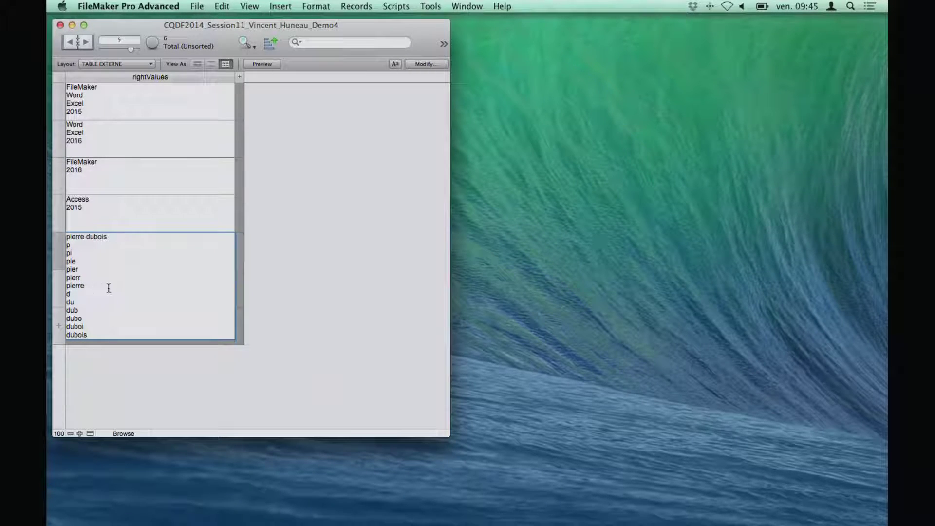
{"action": "left_click", "coordinate": [298, 266]}
{"action": "left_click", "coordinate": [125, 258]}
{"action": "left_click", "coordinate": [290, 269]}
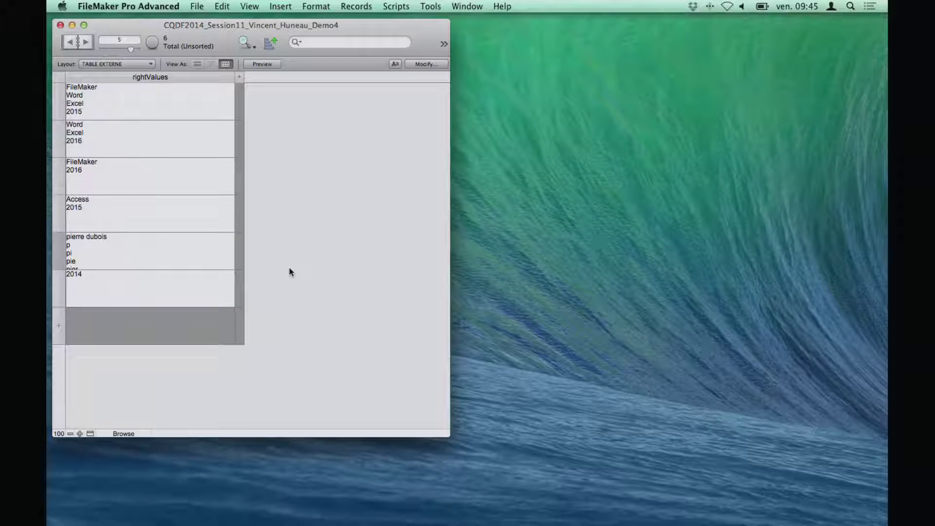
Switch to the "Filtrer avec des clés multiples" layout and enter "filemaker" in leftValues
{"action": "left_click", "coordinate": [104, 65]}
{"action": "left_click", "coordinate": [105, 53]}
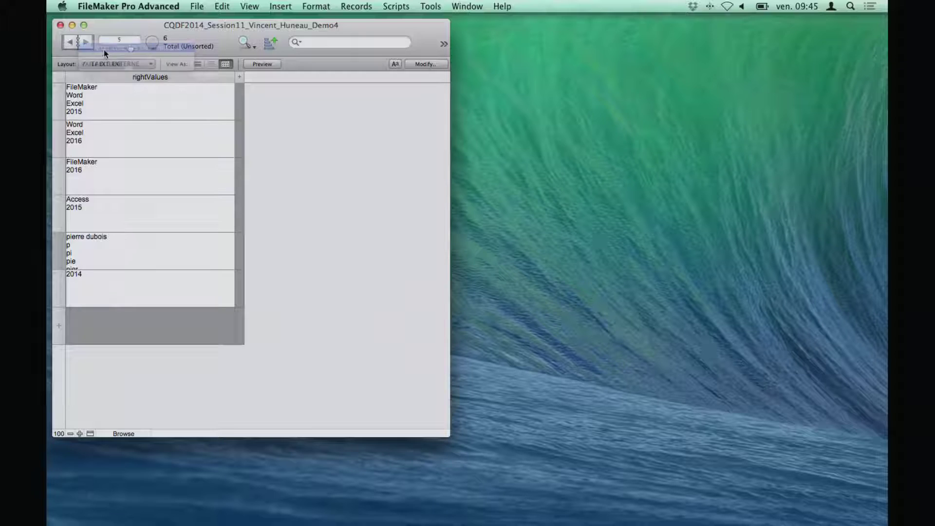
{"action": "left_click", "coordinate": [174, 160]}
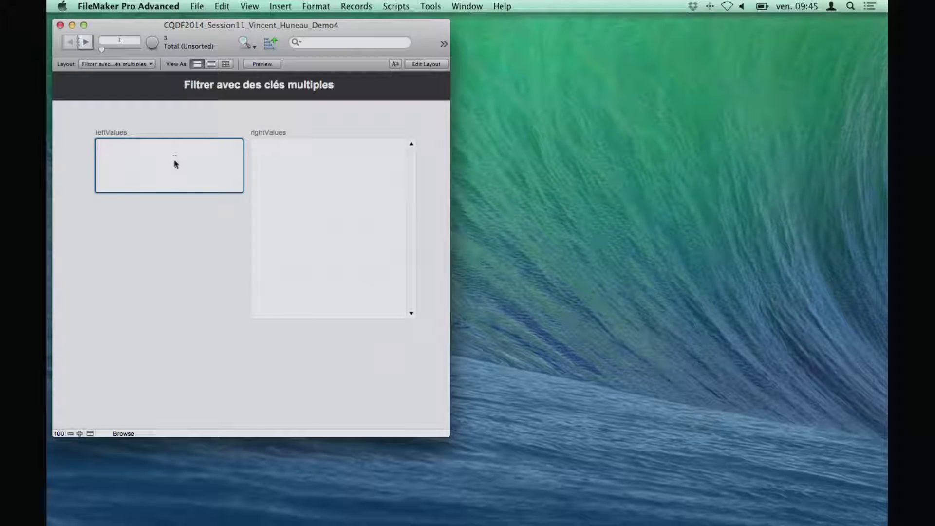
{"action": "type", "text": "filemaker"}
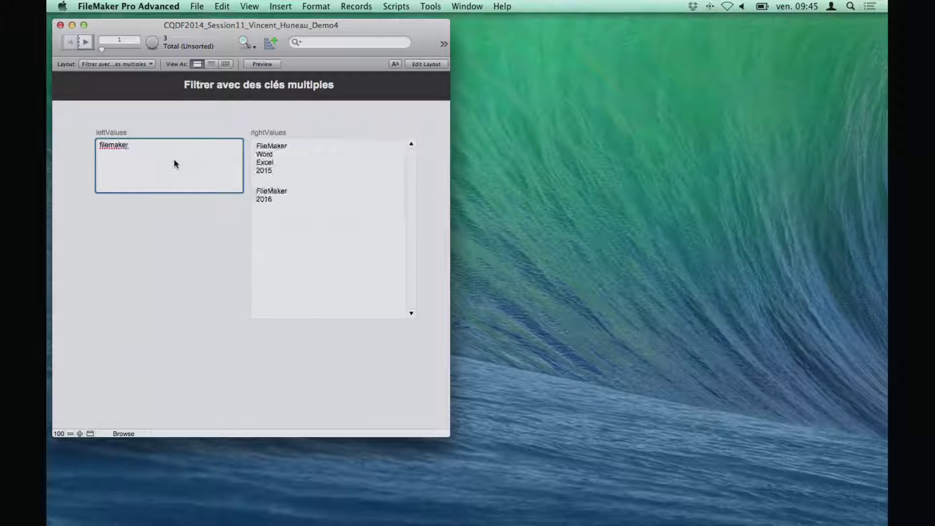
Add "word" as a second line in leftValues and check the matching rows in the rightValues portal
{"action": "left_click", "coordinate": [302, 162]}
{"action": "left_click", "coordinate": [295, 205]}
{"action": "left_click", "coordinate": [290, 167]}
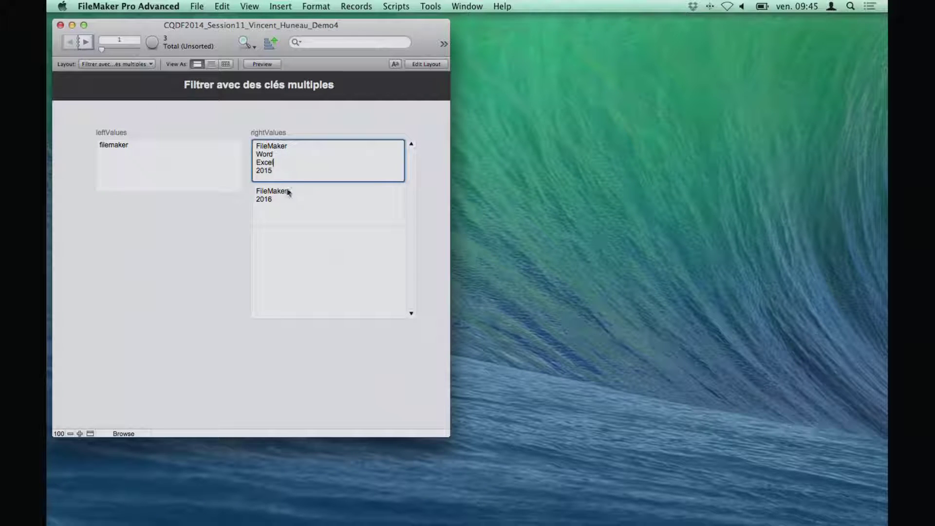
{"action": "left_click", "coordinate": [287, 192]}
{"action": "left_click", "coordinate": [179, 171]}
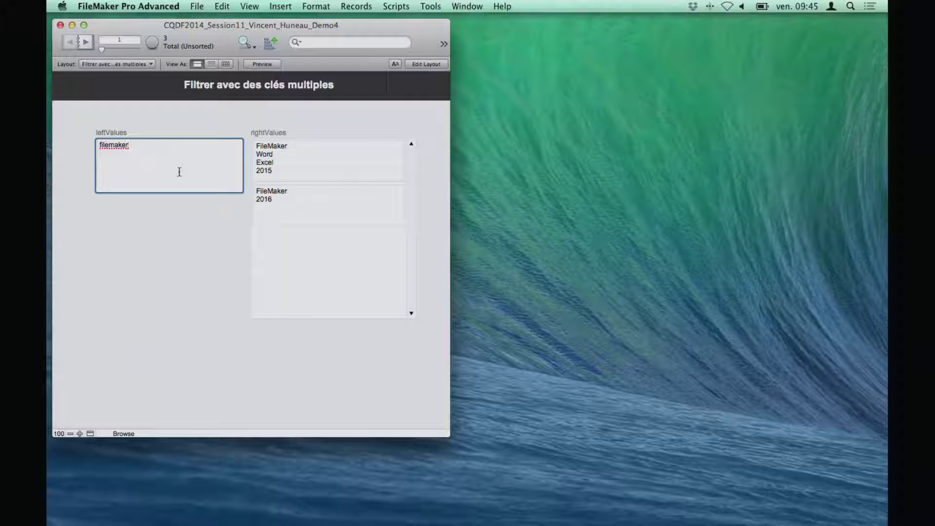
{"action": "type", "text": "word"}
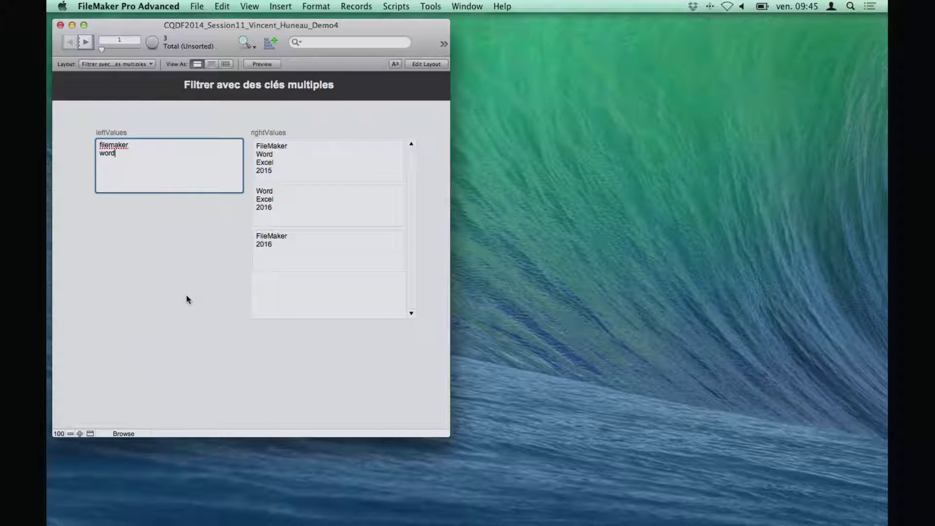
{"action": "left_click", "coordinate": [287, 199]}
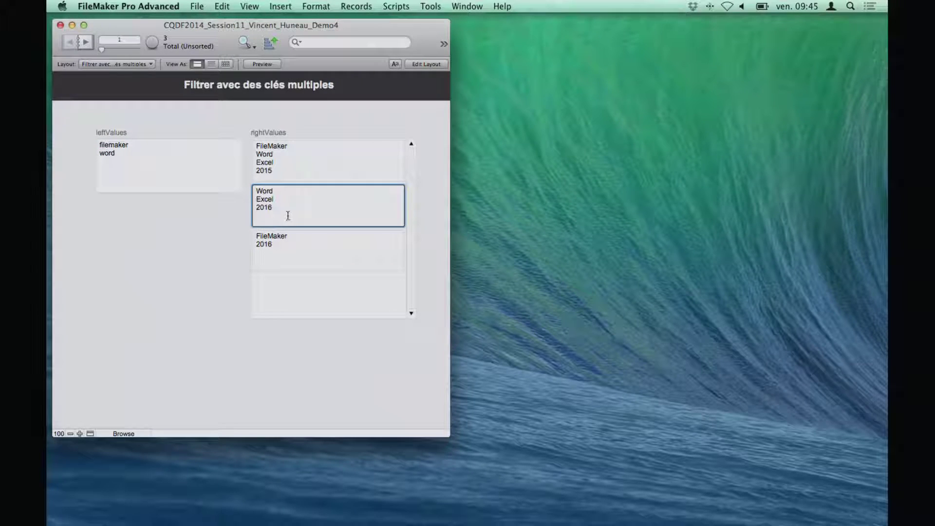
{"action": "key", "text": "Return"}
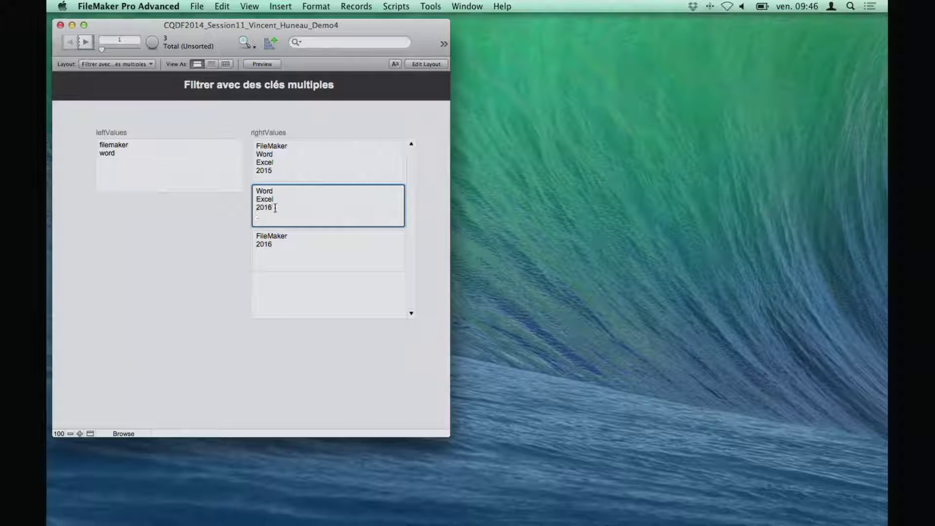
{"action": "left_click", "coordinate": [162, 176]}
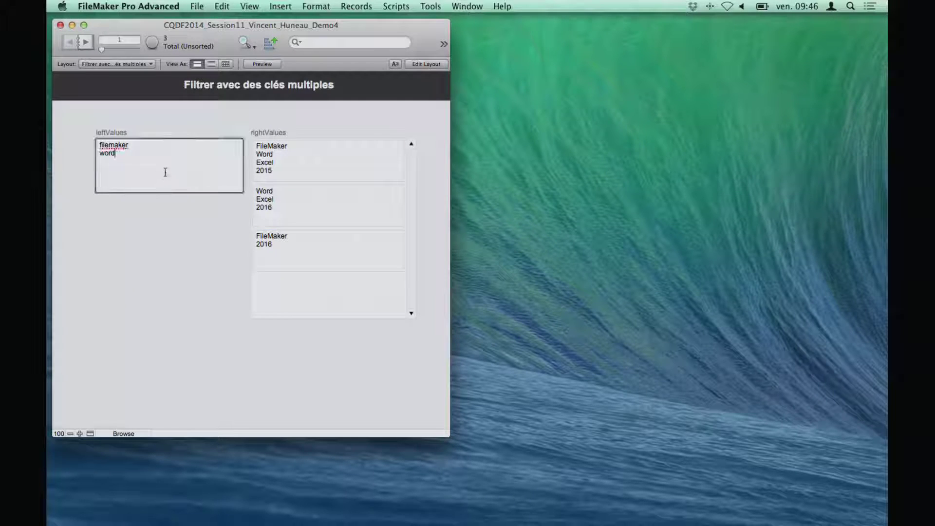
In Layout mode, draw a tall checkbox set field below the leftValues edit box and bind it to leftValues with a label
{"action": "key", "text": "super+l"}
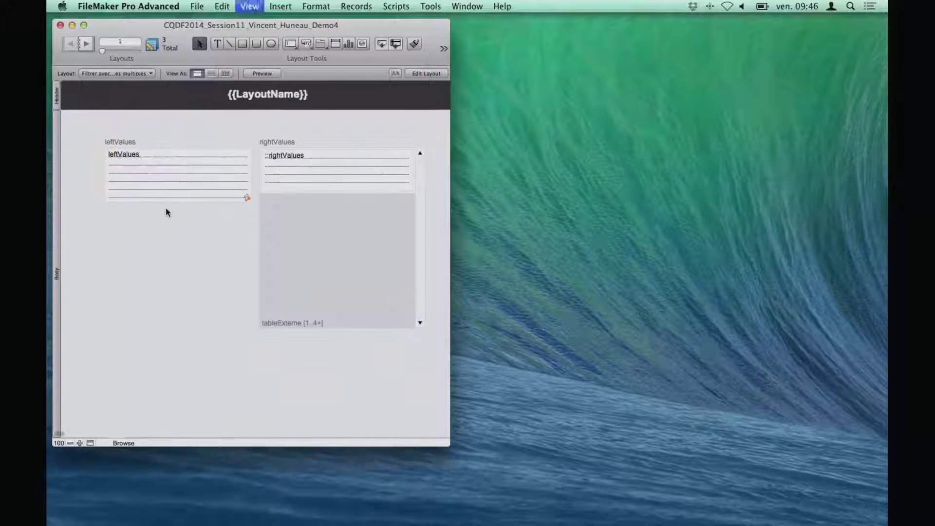
{"action": "left_click", "coordinate": [195, 178]}
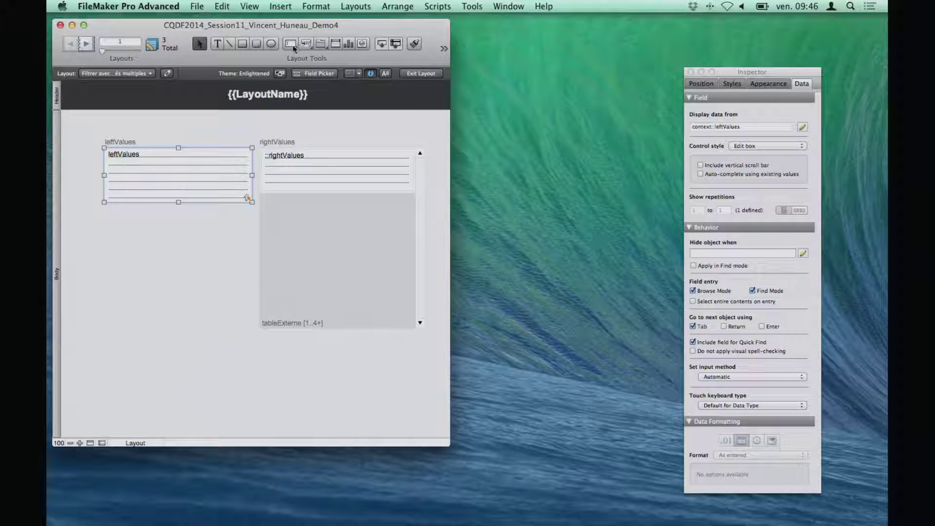
{"action": "left_click", "coordinate": [294, 47]}
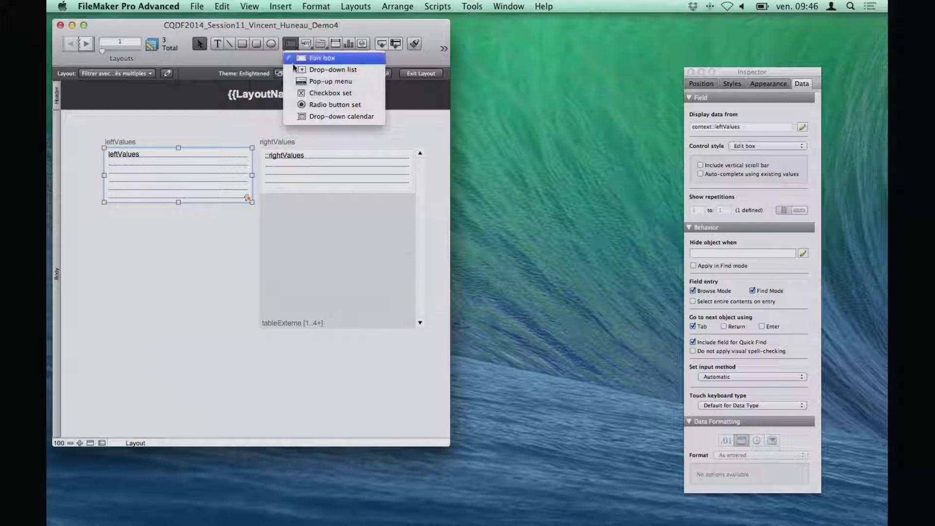
{"action": "left_click", "coordinate": [330, 93]}
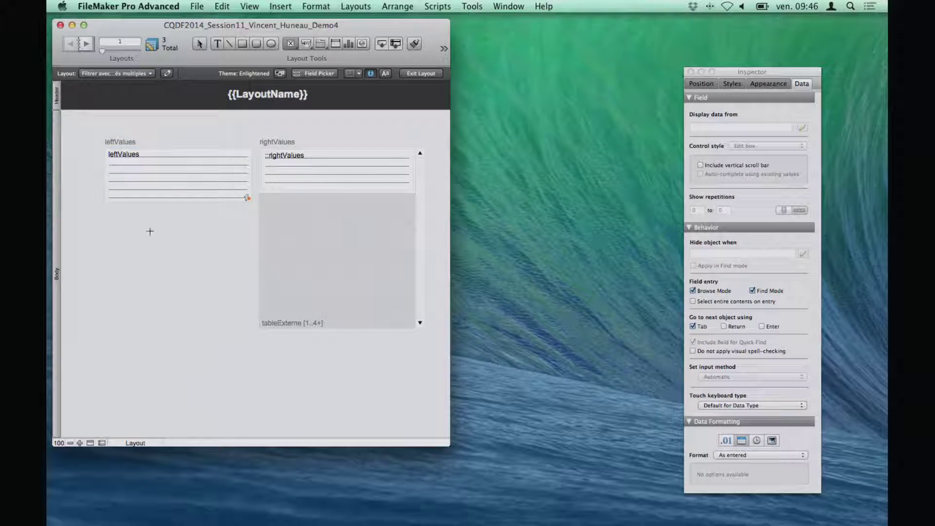
{"action": "left_click_drag", "start_coordinate": [100, 215], "coordinate": [222, 403]}
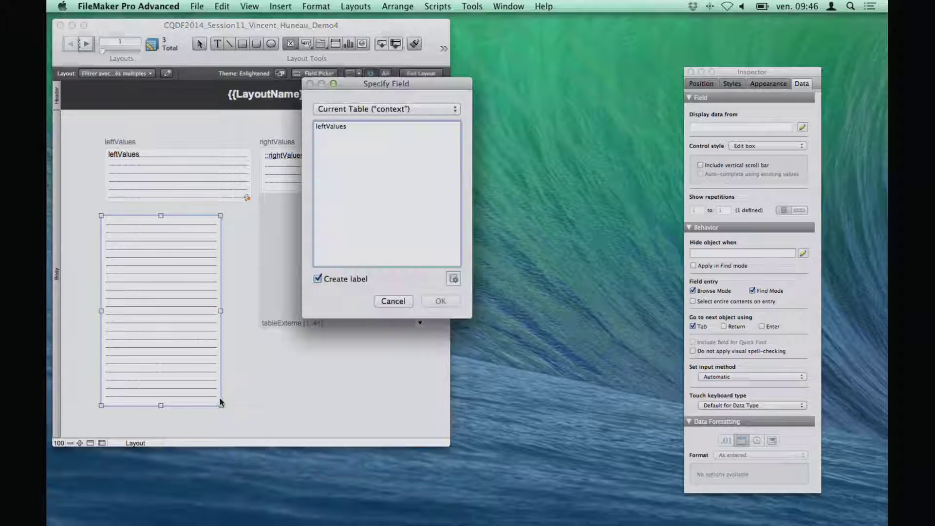
{"action": "left_click", "coordinate": [330, 126]}
{"action": "left_click", "coordinate": [438, 302]}
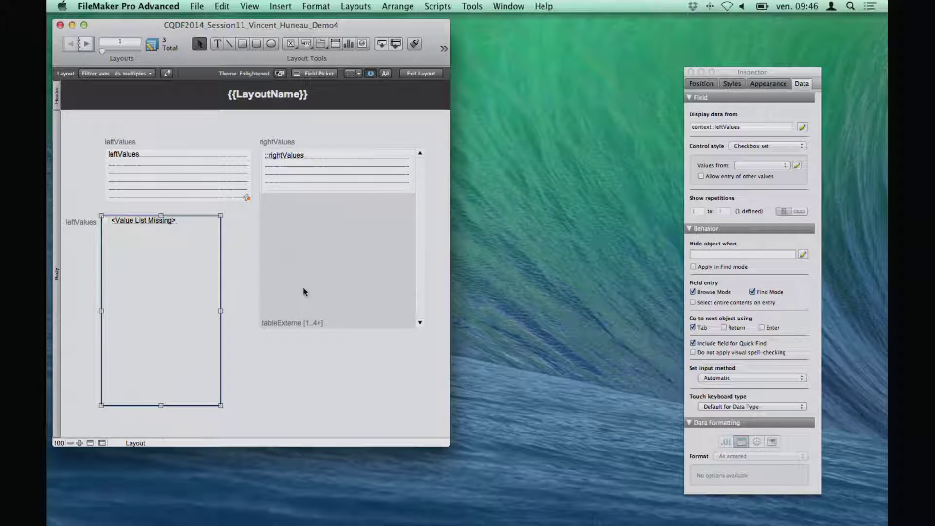
Create a value list using all values from tableExterne::rightValues and assign it to the new checkbox set
{"action": "left_click", "coordinate": [797, 165]}
{"action": "double_click", "coordinate": [442, 161]}
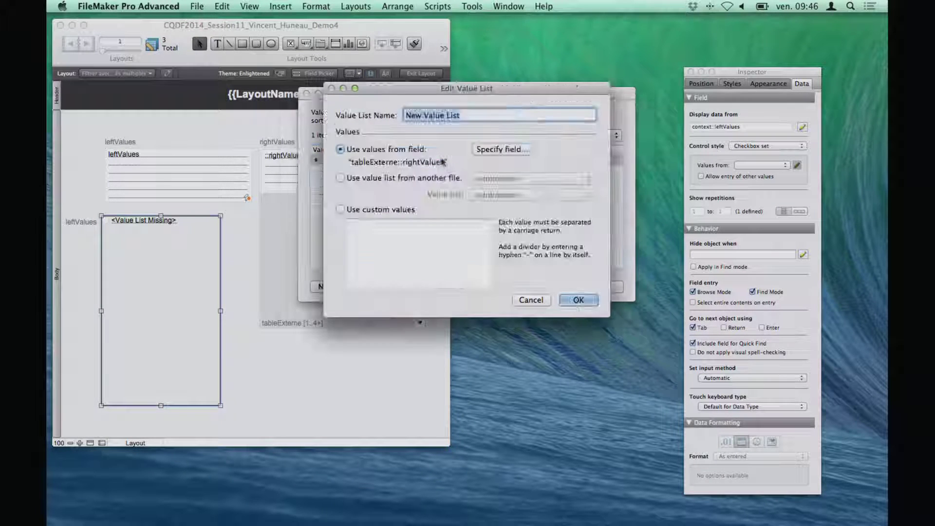
{"action": "left_click", "coordinate": [503, 150]}
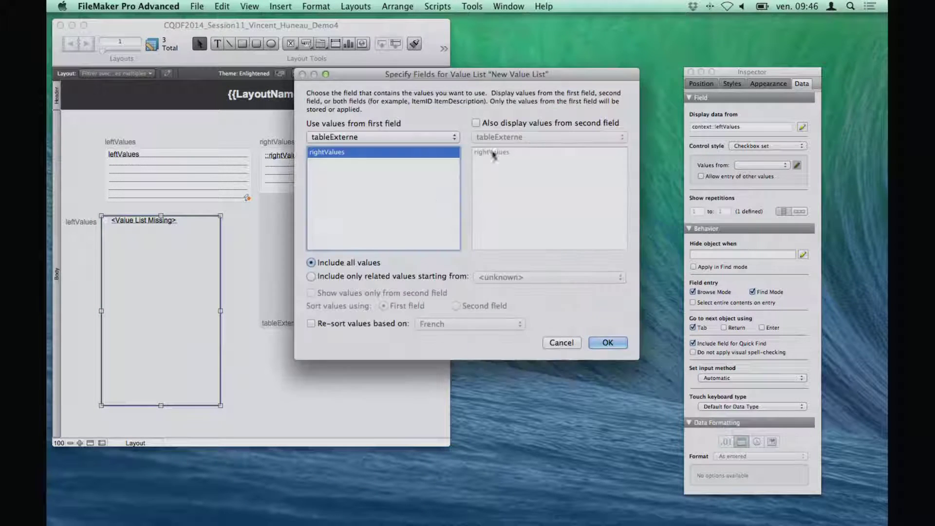
{"action": "left_click", "coordinate": [607, 342]}
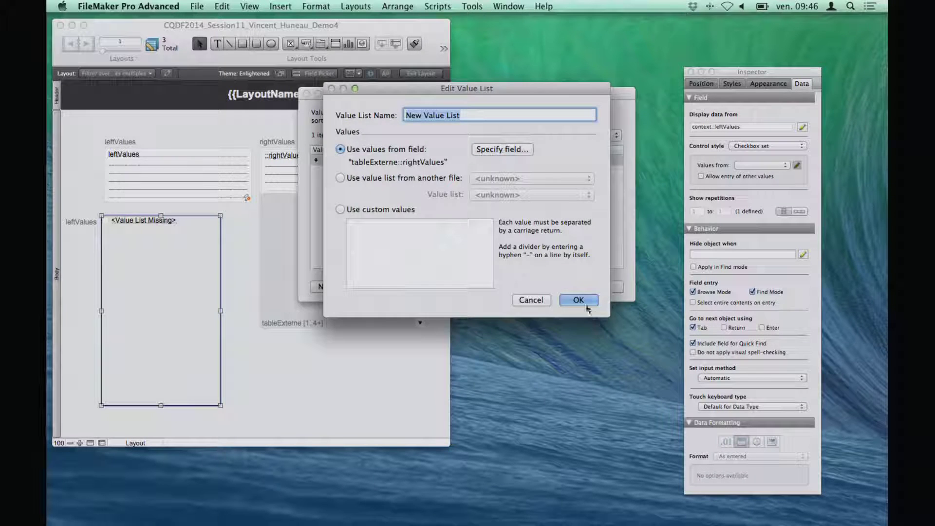
{"action": "left_click", "coordinate": [584, 300]}
{"action": "left_click", "coordinate": [602, 289]}
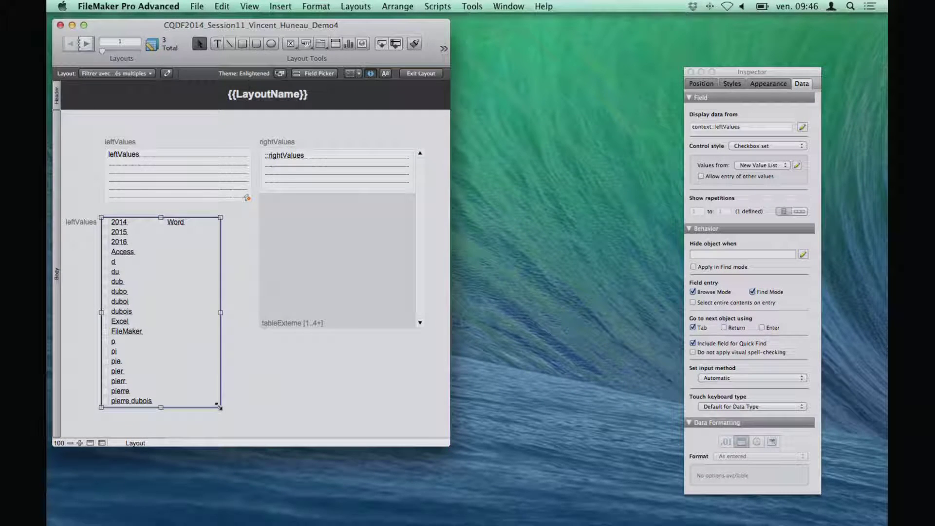
Enlarge the checkbox set so all values fit in one column, and return to Browse mode
{"action": "left_click_drag", "start_coordinate": [221, 405], "coordinate": [232, 430]}
{"action": "left_click", "coordinate": [254, 422]}
{"action": "key", "text": "super+b"}
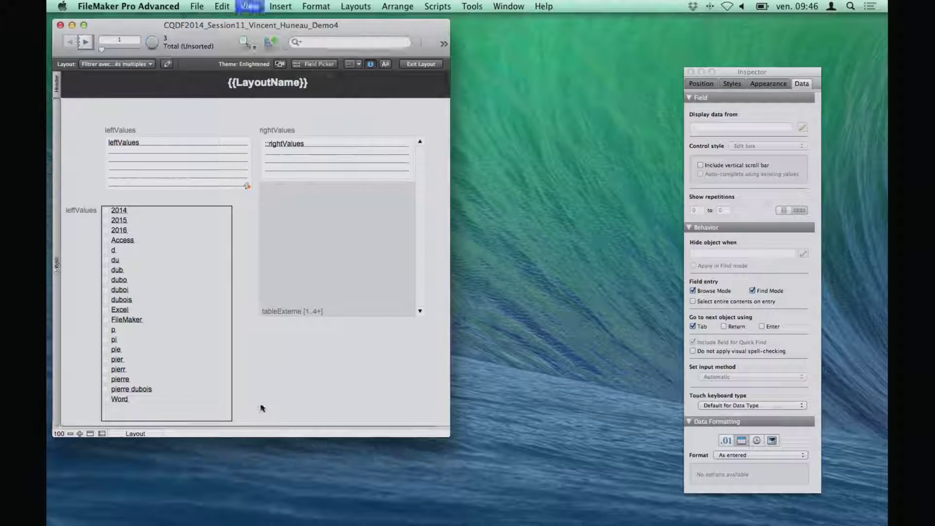
Uncheck FileMaker and Word in the checkbox set and enter the leftValues edit box
{"action": "left_click", "coordinate": [110, 323]}
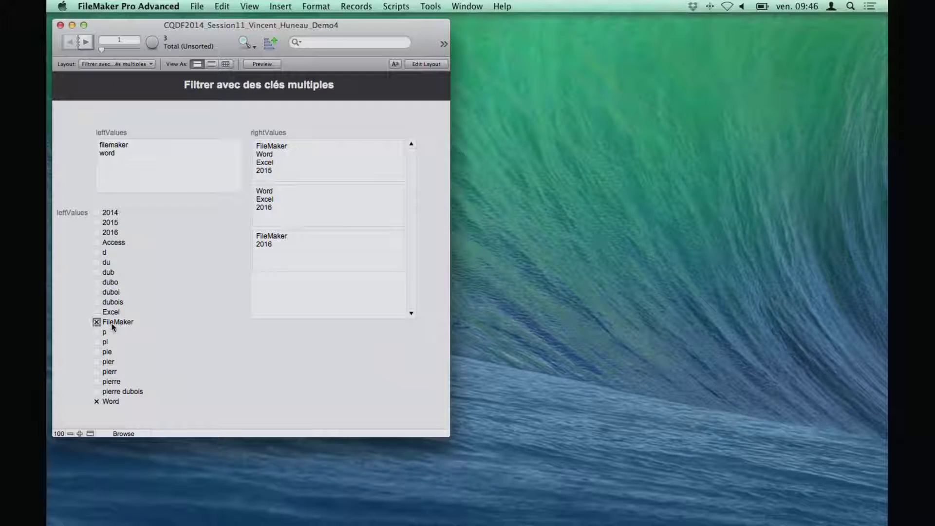
{"action": "left_click", "coordinate": [108, 407]}
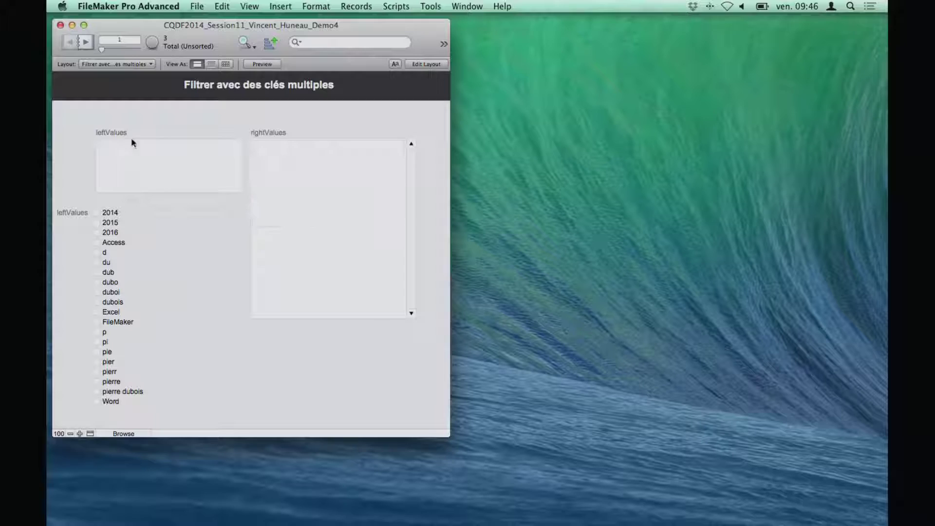
{"action": "left_click", "coordinate": [129, 170]}
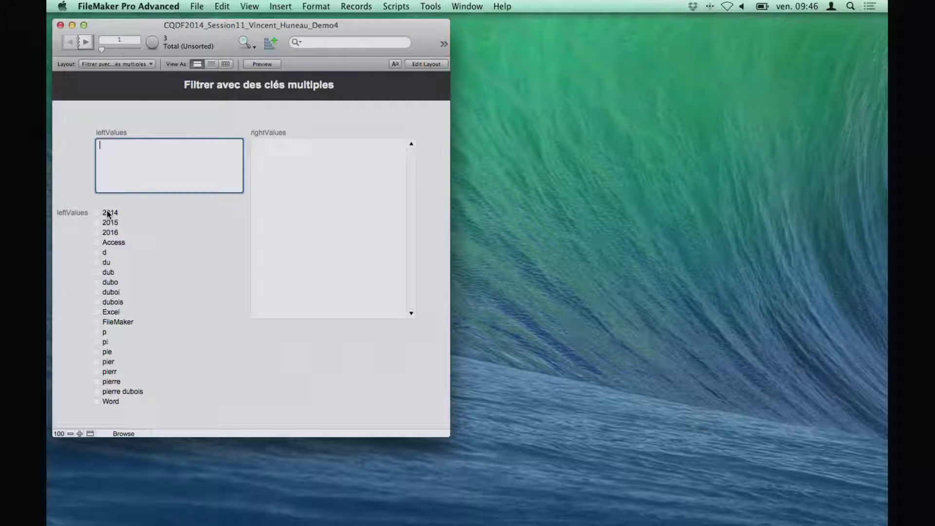
Check 2014, 2015, 2016 and Access in the leftValues checkbox set
{"action": "left_click", "coordinate": [108, 213]}
{"action": "left_click", "coordinate": [108, 223]}
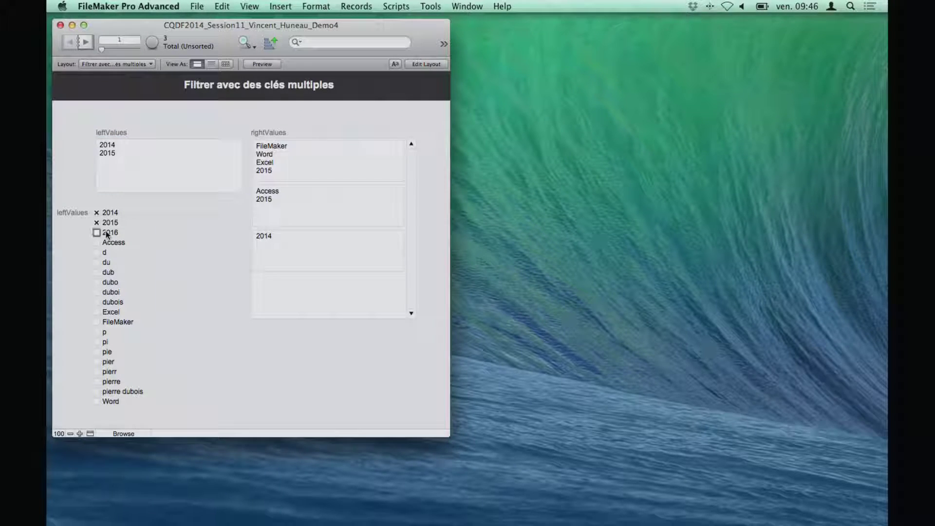
{"action": "left_click", "coordinate": [108, 232]}
{"action": "left_click", "coordinate": [106, 241]}
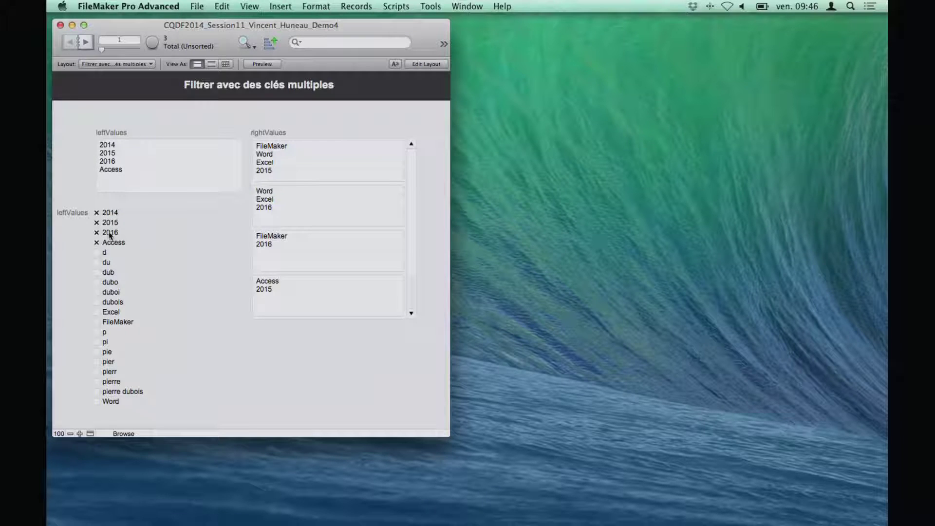
Uncheck 2016, 2015 and 2014, keeping only Access as the filter key
{"action": "left_click", "coordinate": [107, 232]}
{"action": "left_click", "coordinate": [107, 223]}
{"action": "left_click", "coordinate": [109, 214]}
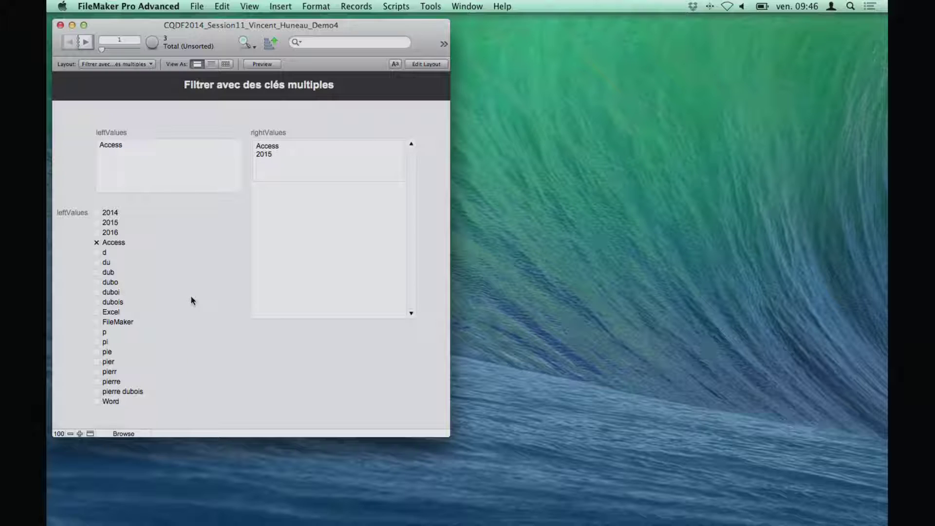
Hide FileMaker, switch back to the Keynote presentation and advance through the "Etudes de cas" slide
{"action": "key", "text": "super+h"}
{"action": "key", "text": "super+Tab"}
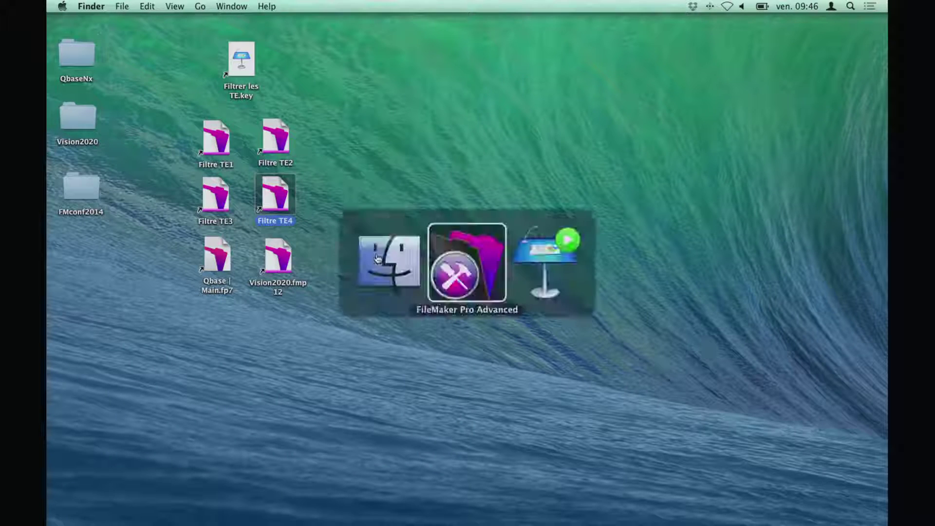
{"action": "key", "text": "super+Tab"}
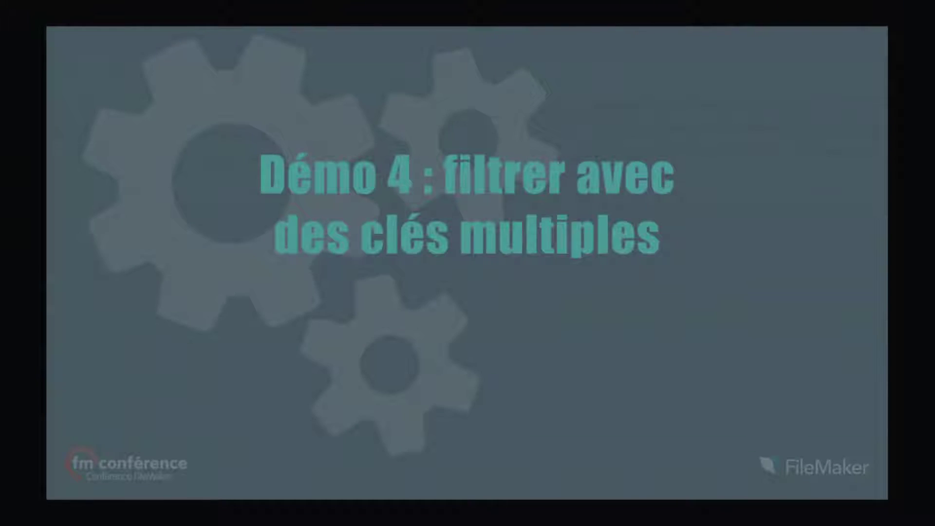
{"action": "key", "text": "Right"}
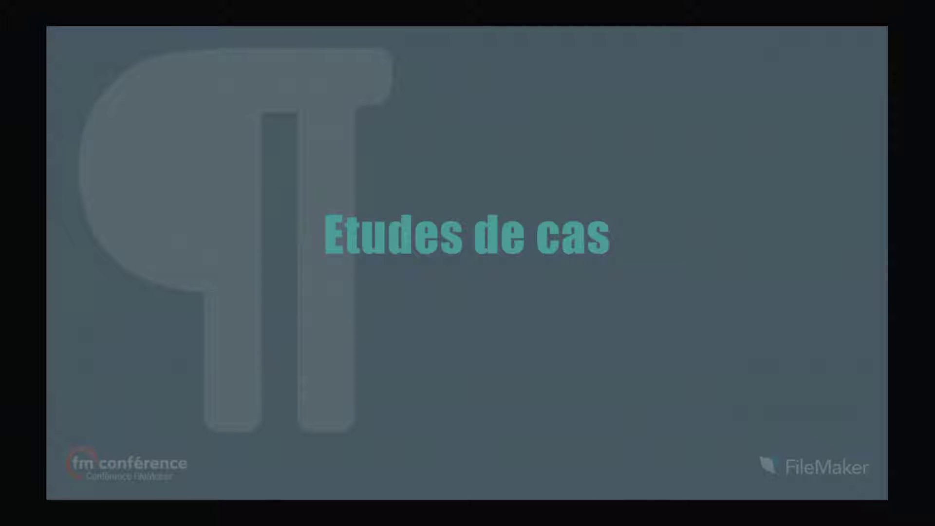
{"action": "key", "text": "Right"}
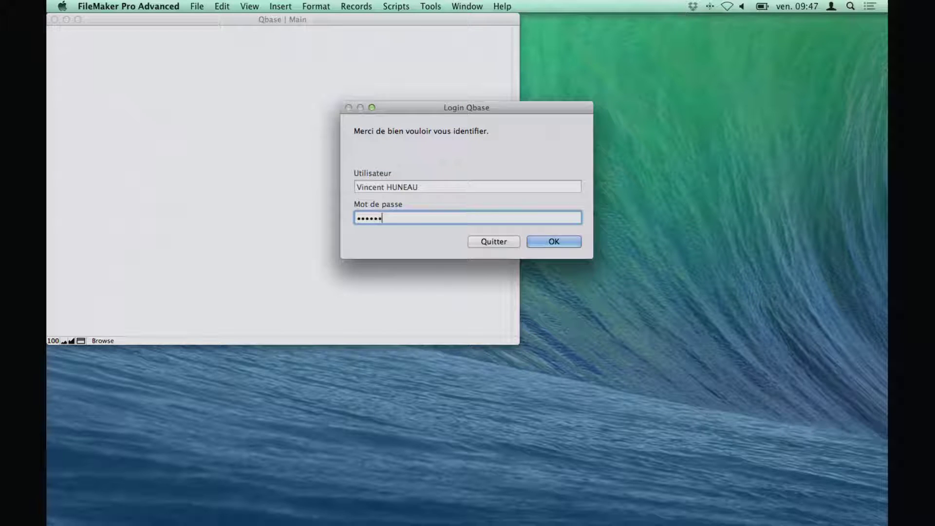
Enter the account password in the Qbase login dialog and log in
{"action": "type", "text": "•••"}
{"action": "key", "text": "Return"}
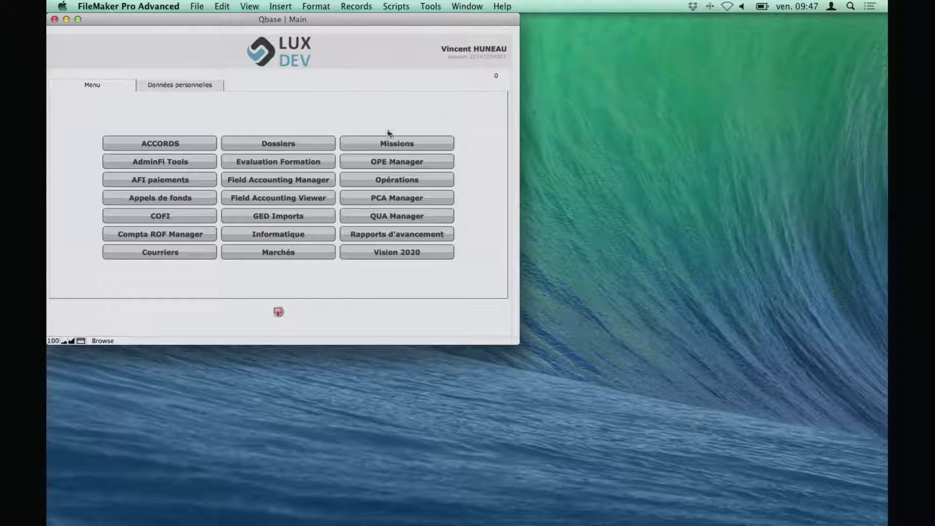
Open the Opérations module, dismiss the network sharing alert and browse the project's Engagements list
{"action": "left_click", "coordinate": [408, 184]}
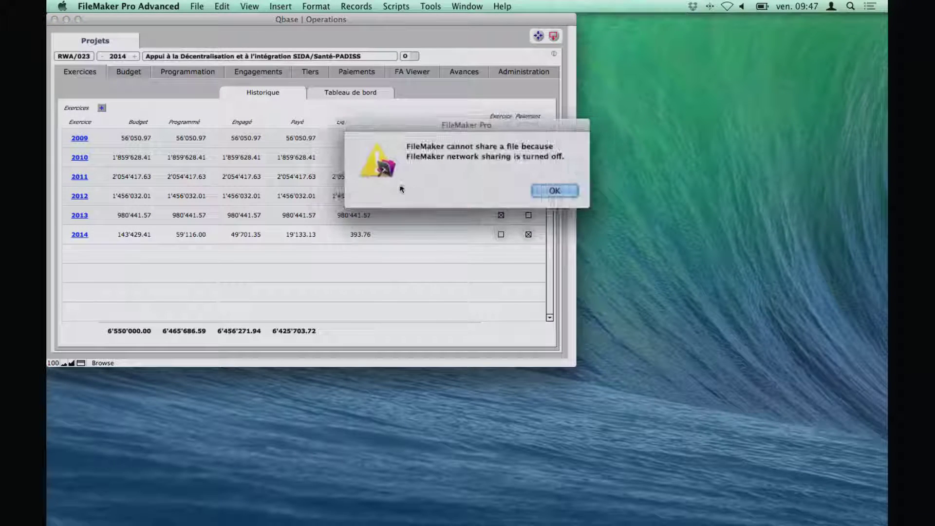
{"action": "left_click", "coordinate": [553, 192]}
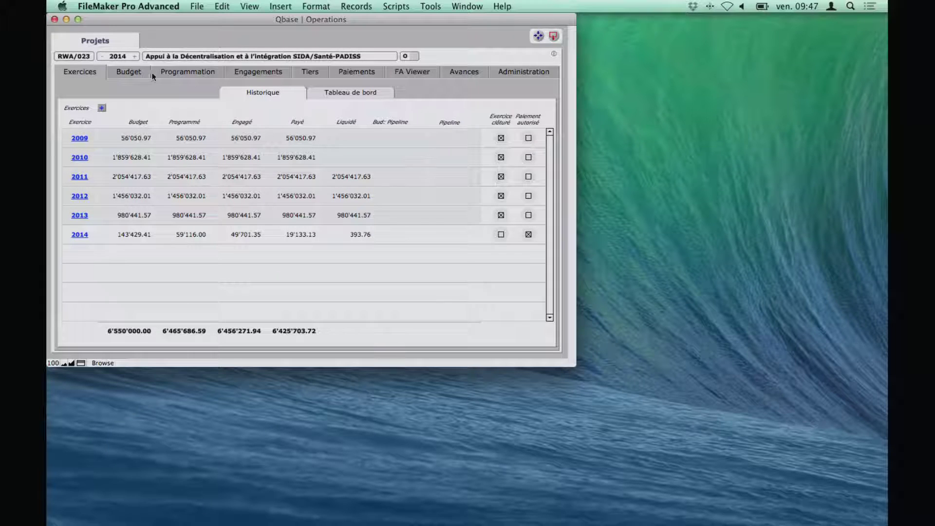
{"action": "left_click", "coordinate": [258, 71]}
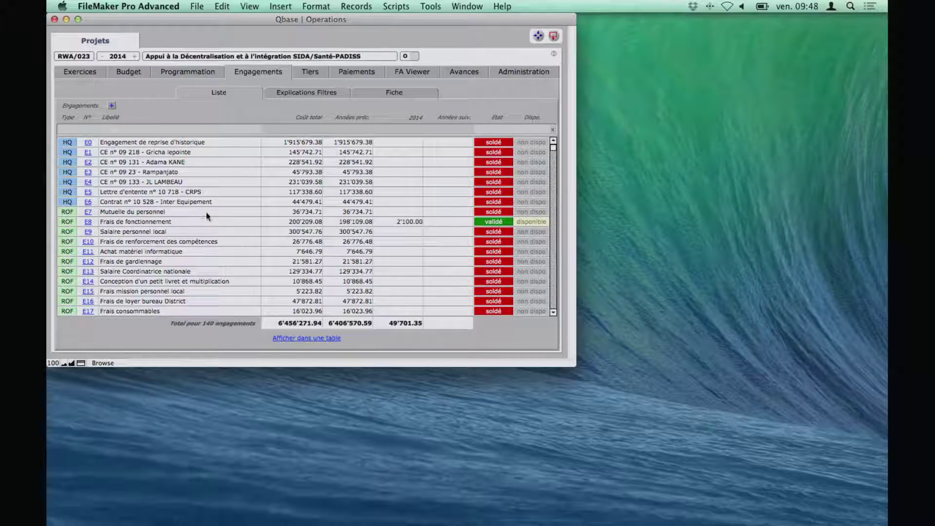
{"action": "scroll", "coordinate": [205, 211], "scroll_direction": "down", "scroll_amount": 10}
{"action": "scroll", "coordinate": [214, 243], "scroll_direction": "down", "scroll_amount": 10}
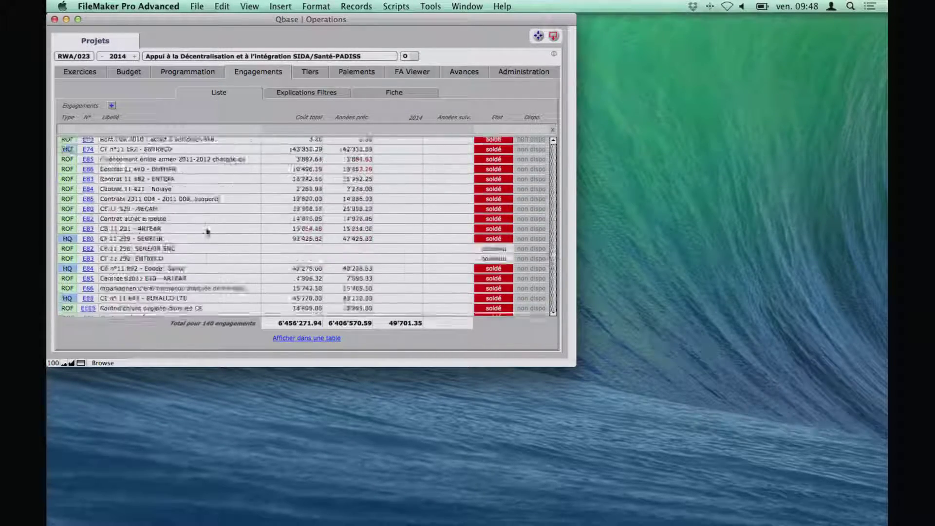
{"action": "scroll", "coordinate": [226, 256], "scroll_direction": "down", "scroll_amount": 10}
{"action": "scroll", "coordinate": [225, 256], "scroll_direction": "up", "scroll_amount": 20}
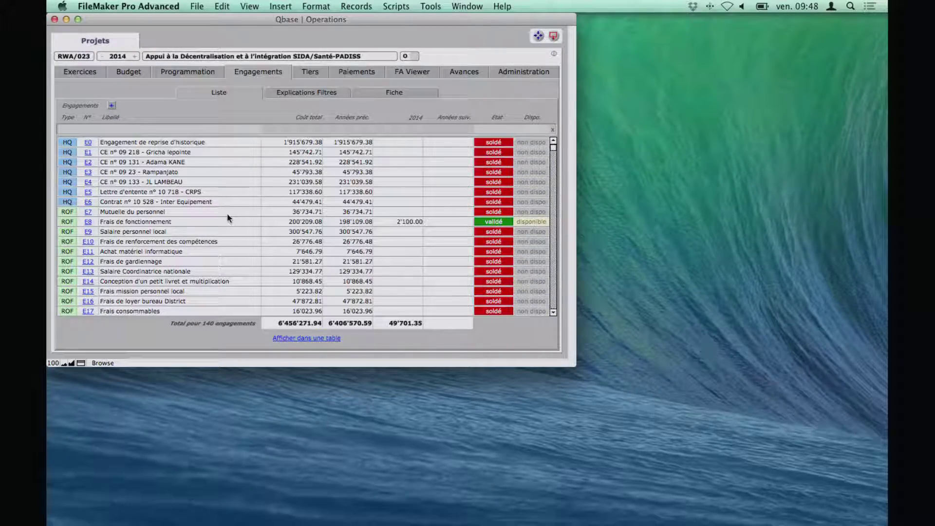
{"action": "scroll", "coordinate": [230, 219], "scroll_direction": "down", "scroll_amount": 1}
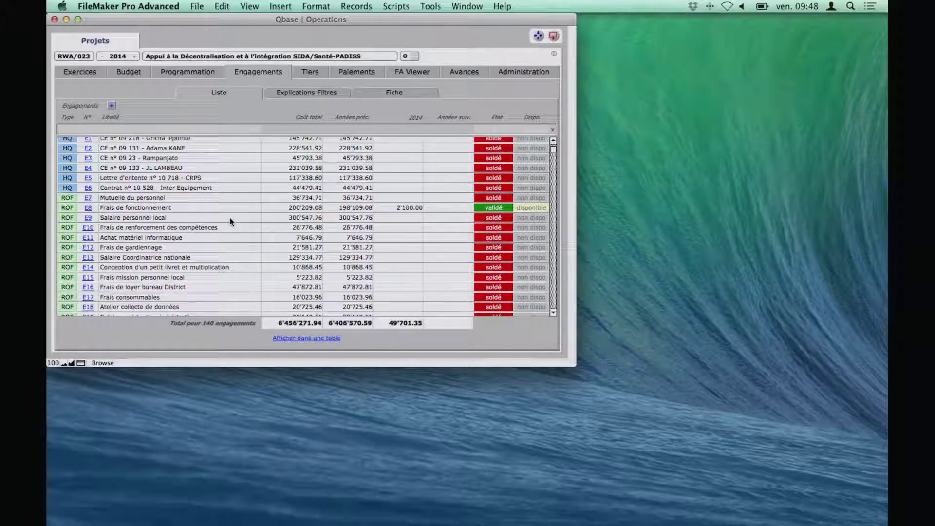
{"action": "scroll", "coordinate": [231, 220], "scroll_direction": "down", "scroll_amount": 1}
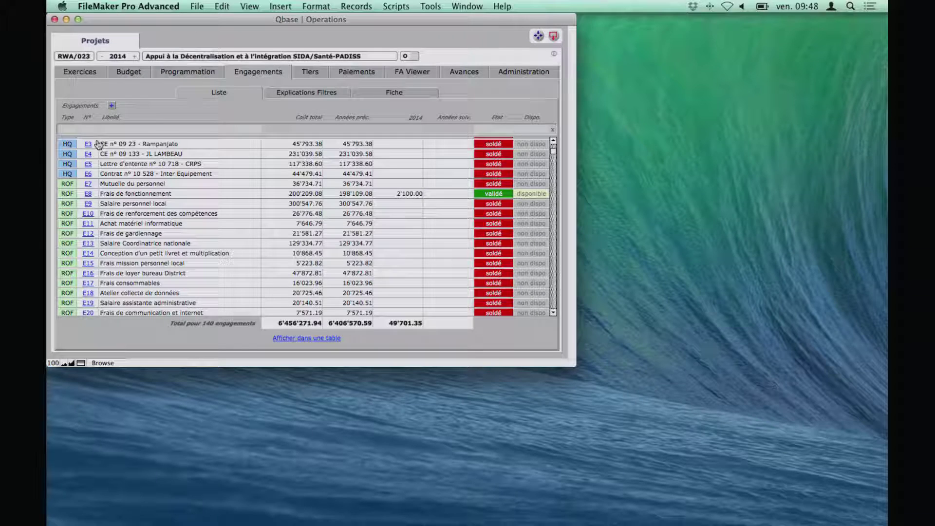
Filter the Engagements list by Type HQ, Etat validé and Dispo disponible
{"action": "left_click", "coordinate": [67, 129]}
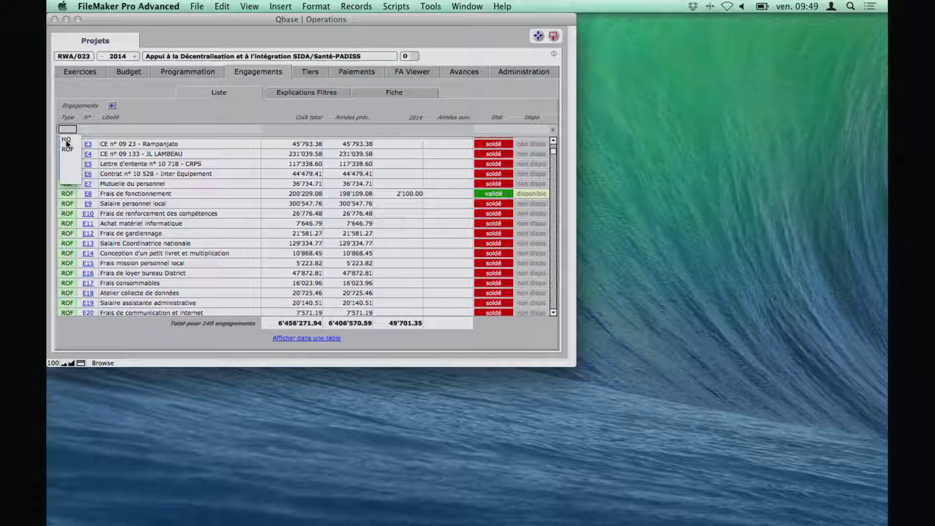
{"action": "left_click", "coordinate": [66, 140]}
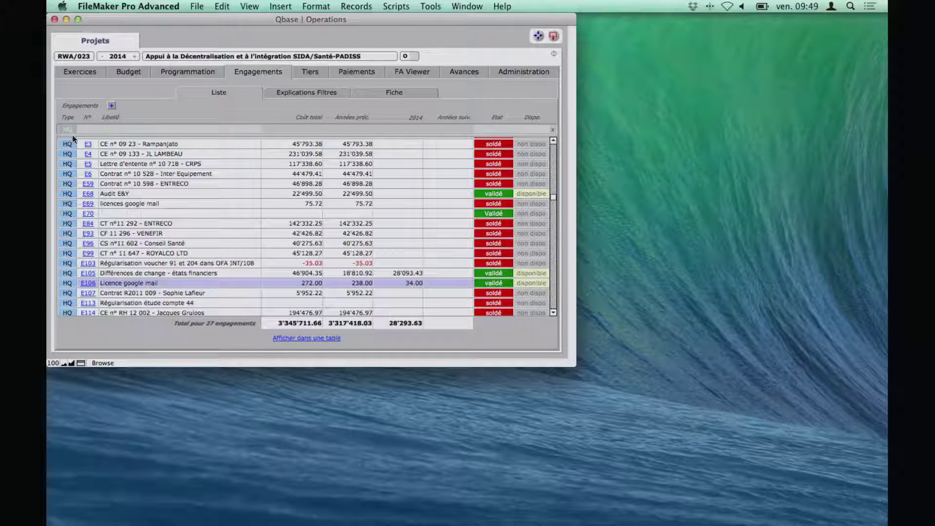
{"action": "left_click", "coordinate": [496, 130]}
{"action": "left_click", "coordinate": [497, 143]}
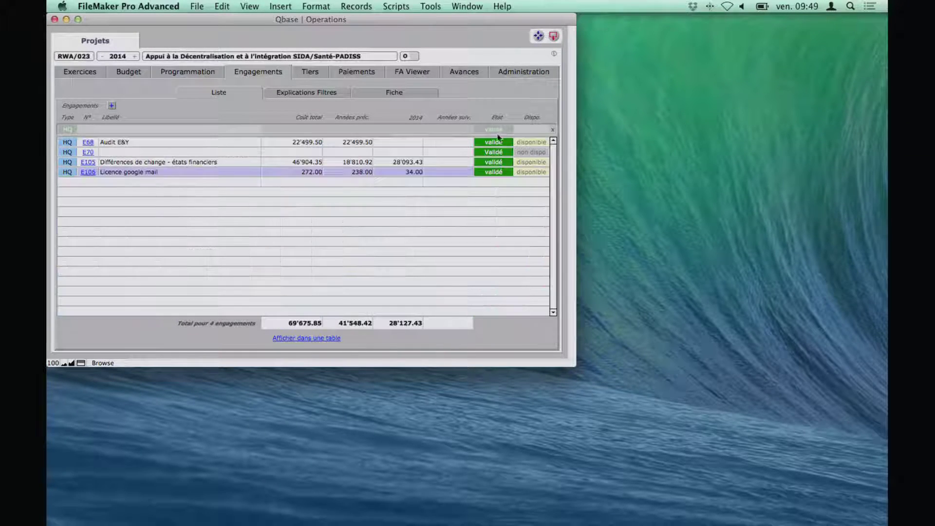
{"action": "left_click", "coordinate": [527, 130]}
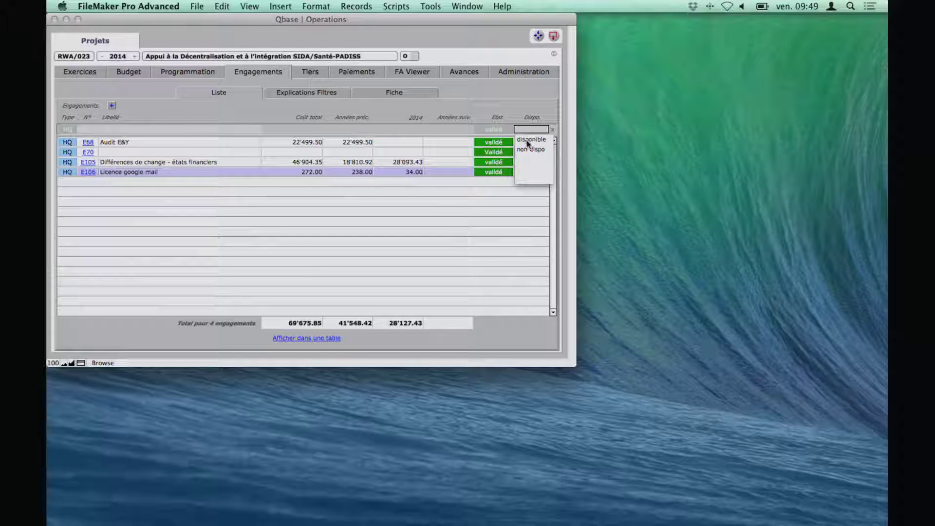
{"action": "left_click", "coordinate": [524, 139]}
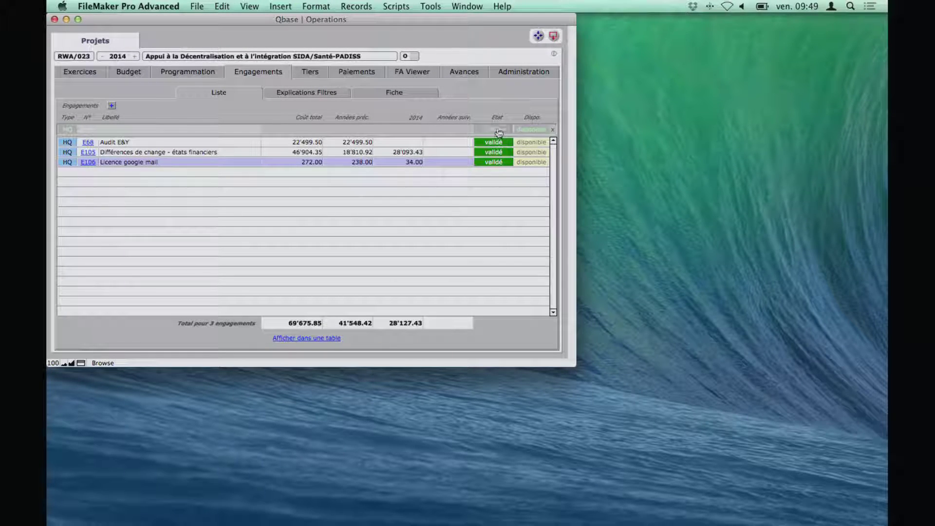
Remove the Type and Etat filters, and reset all remaining filters on the Engagements list
{"action": "left_click", "coordinate": [68, 132]}
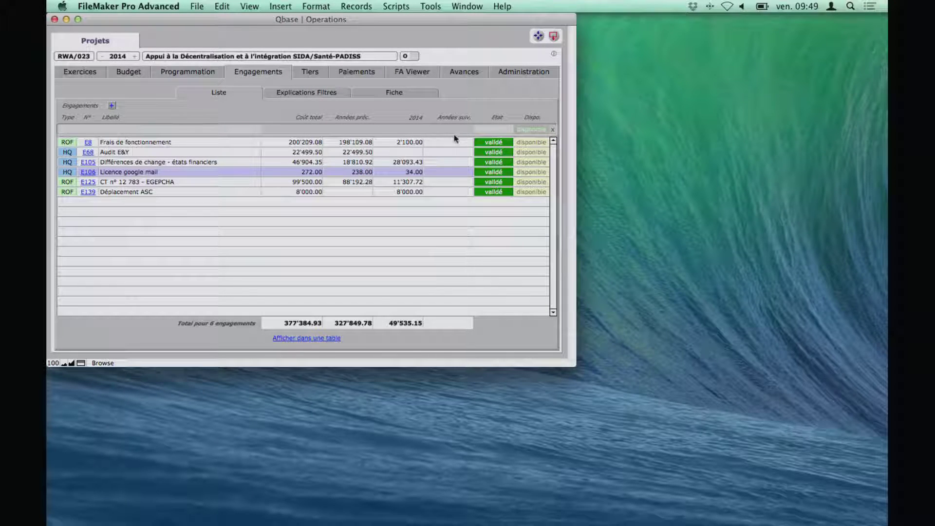
{"action": "left_click", "coordinate": [553, 130]}
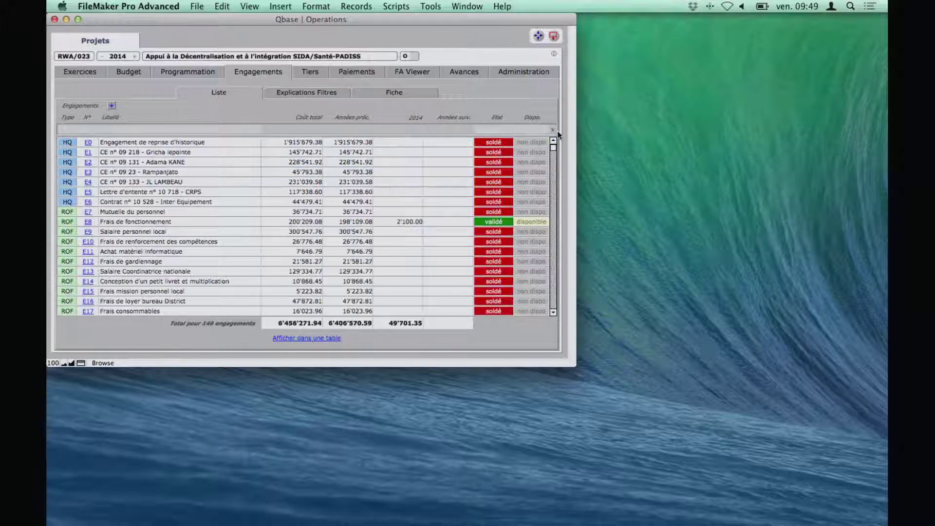
Filter the engagements by Dispo disponible and Type HQ, check the Etat values on offer, and clear every filter
{"action": "left_click", "coordinate": [531, 129]}
{"action": "left_click", "coordinate": [530, 138]}
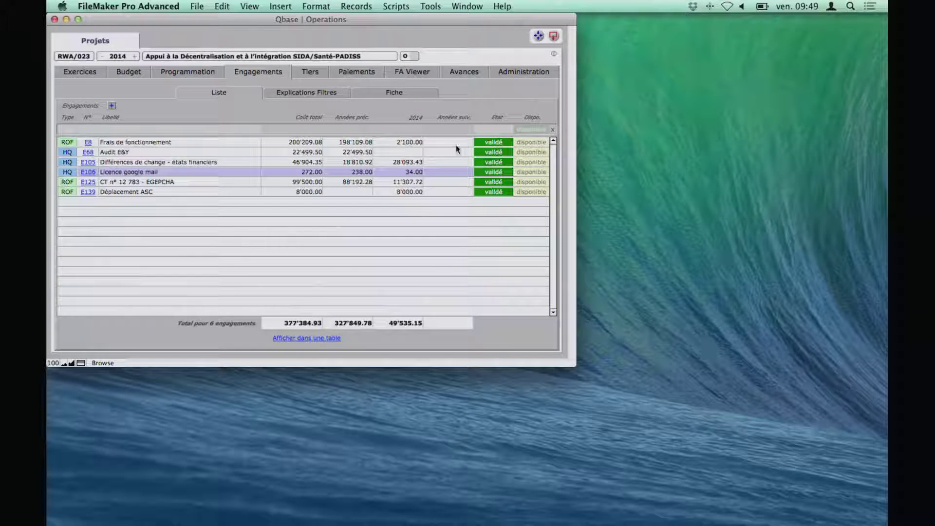
{"action": "left_click", "coordinate": [68, 129]}
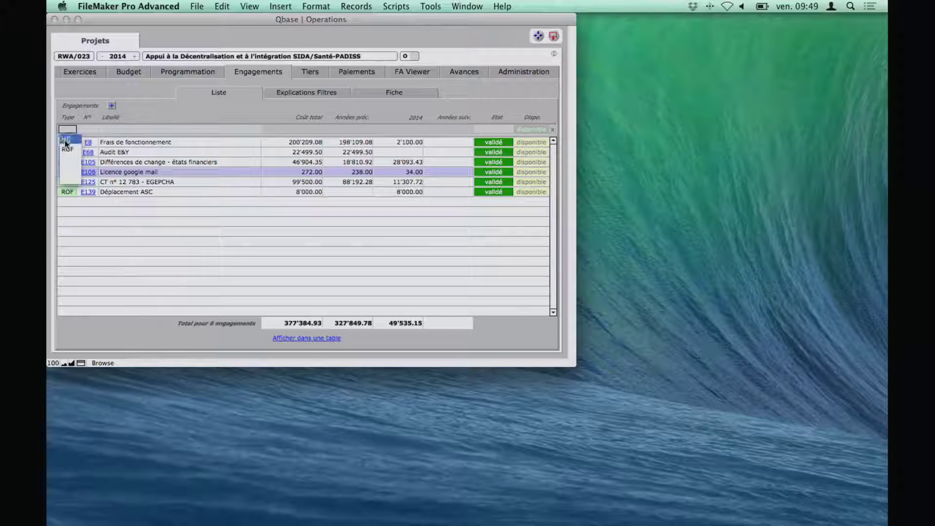
{"action": "left_click", "coordinate": [66, 142]}
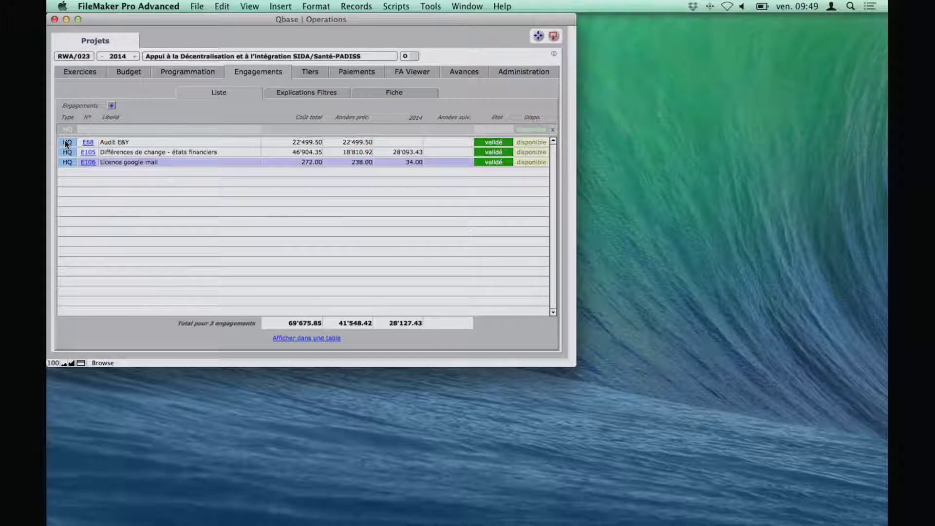
{"action": "left_click", "coordinate": [480, 130]}
{"action": "left_click", "coordinate": [484, 140]}
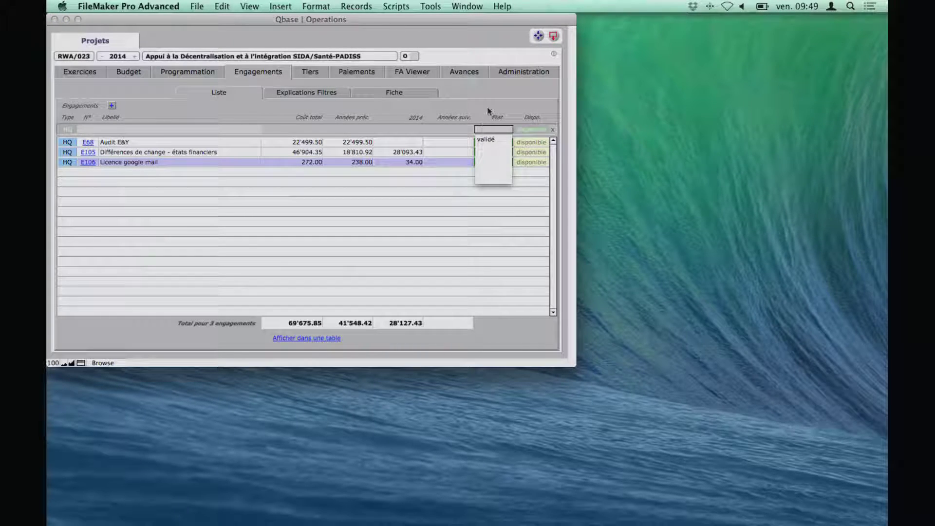
{"action": "left_click", "coordinate": [551, 130]}
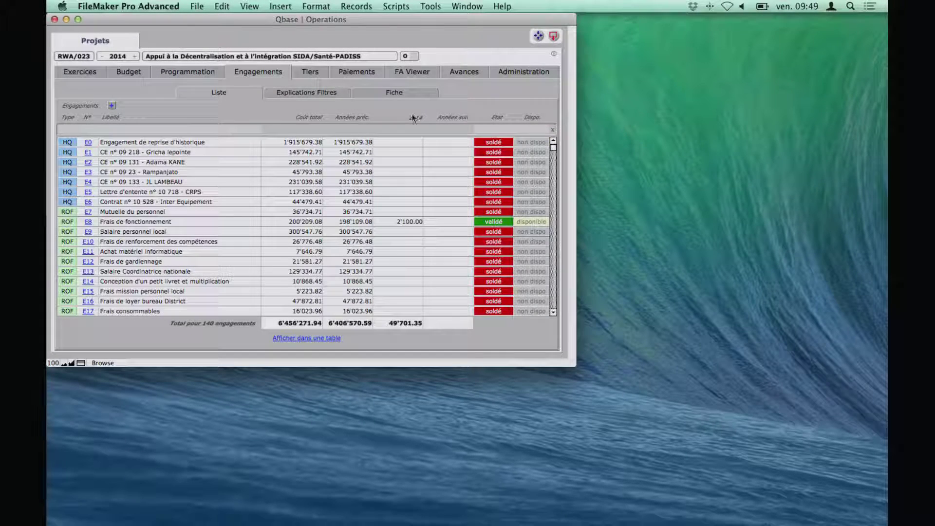
Compare the link fields and data in Explications Filtres with the Liste view of the engagements
{"action": "left_click", "coordinate": [307, 93]}
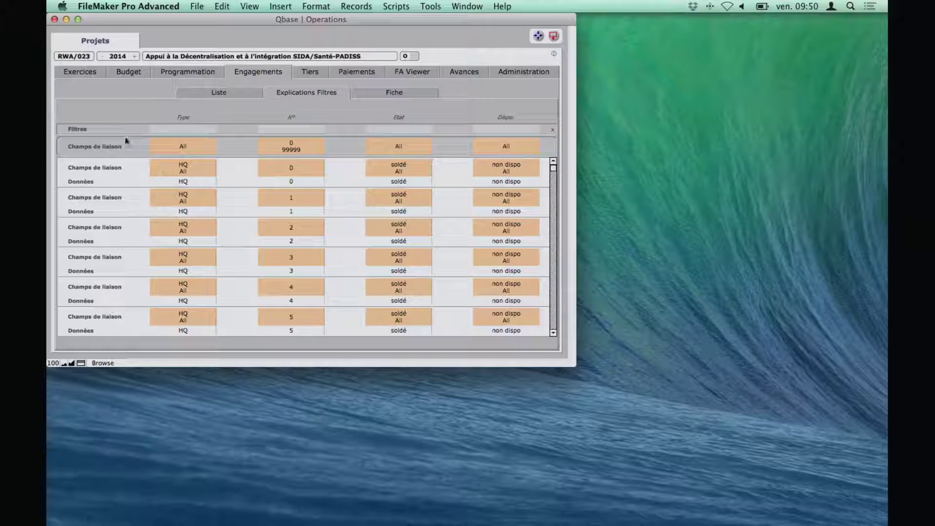
{"action": "left_click", "coordinate": [210, 96]}
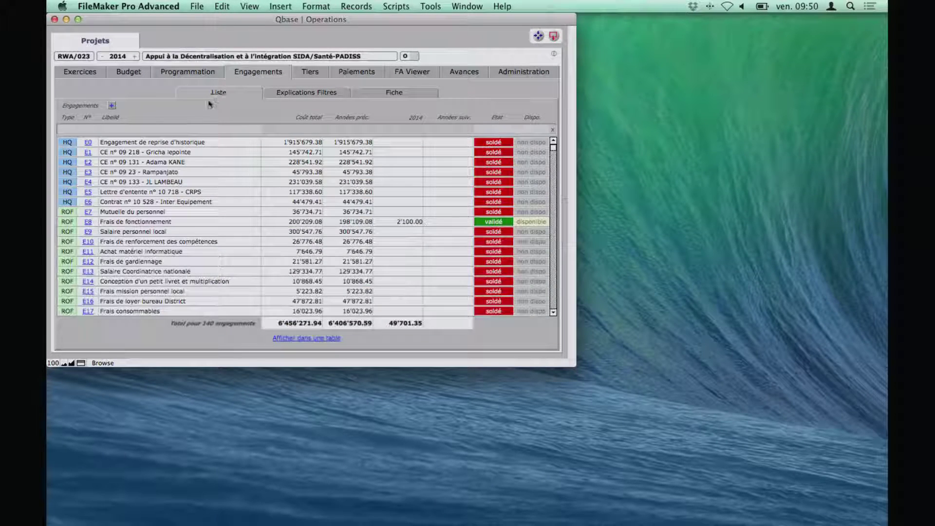
{"action": "left_click", "coordinate": [293, 93]}
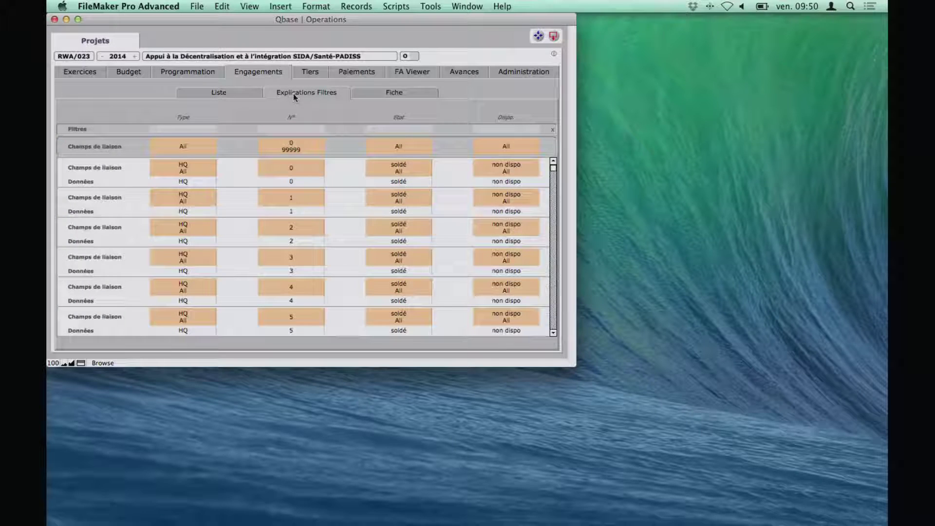
{"action": "left_click", "coordinate": [230, 95]}
Open the relationship between SESSION and ENGAGEMENTS portal in the relationships graph and look through its available fields
{"action": "key", "text": "super+shift+d"}
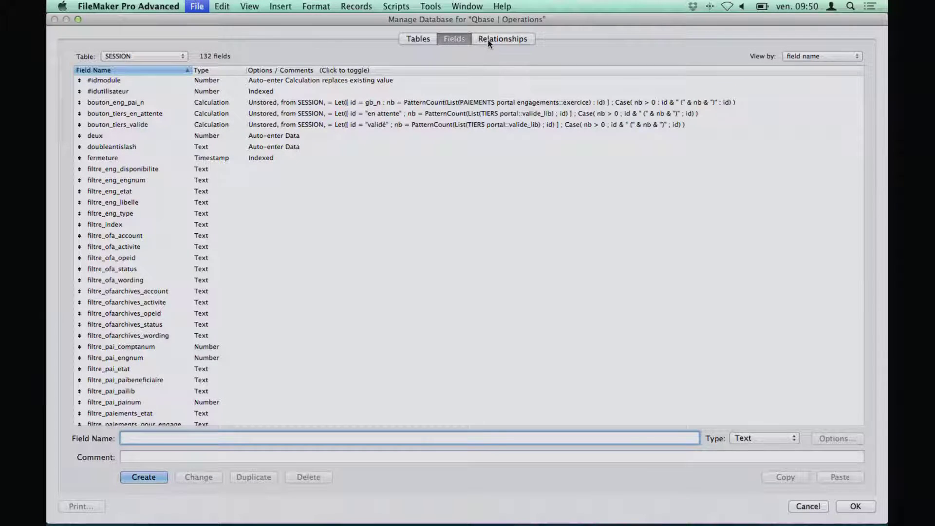
{"action": "left_click", "coordinate": [489, 40]}
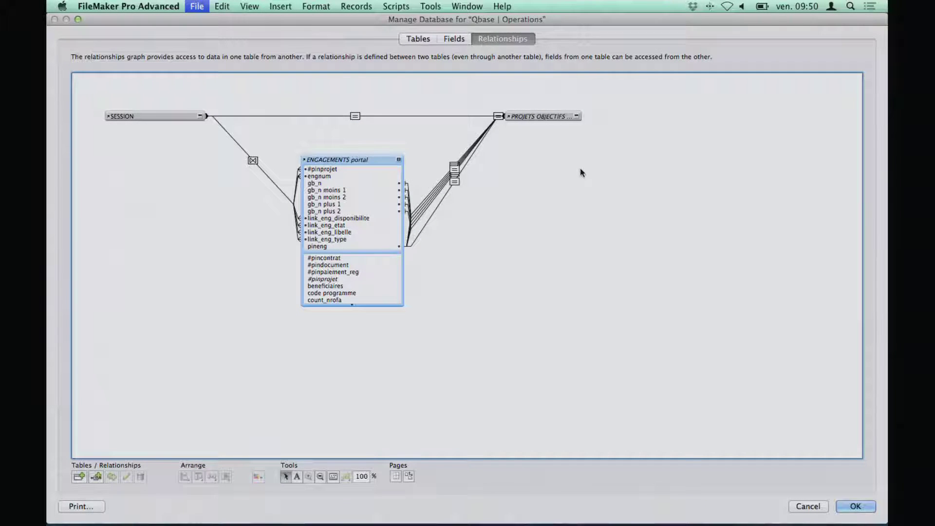
{"action": "double_click", "coordinate": [252, 160]}
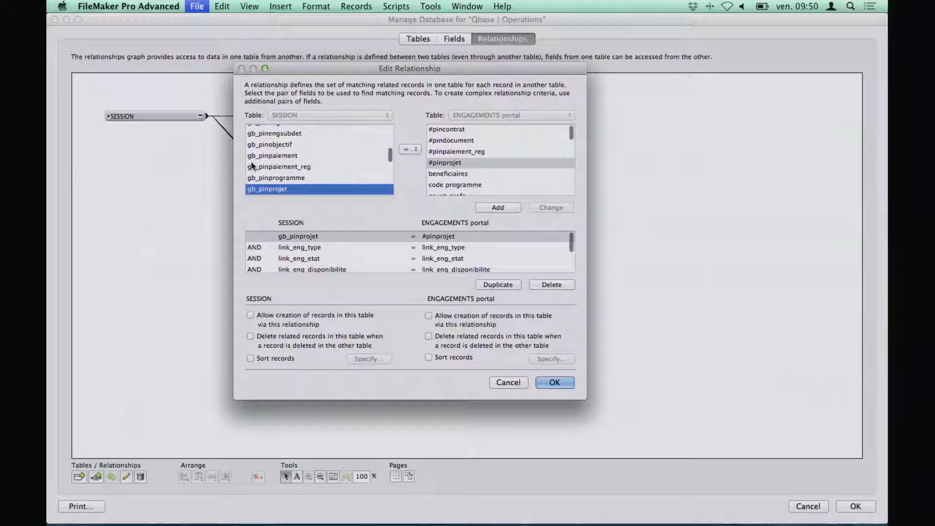
{"action": "scroll", "coordinate": [313, 168], "scroll_direction": "down", "scroll_amount": 5}
{"action": "scroll", "coordinate": [314, 167], "scroll_direction": "down", "scroll_amount": 5}
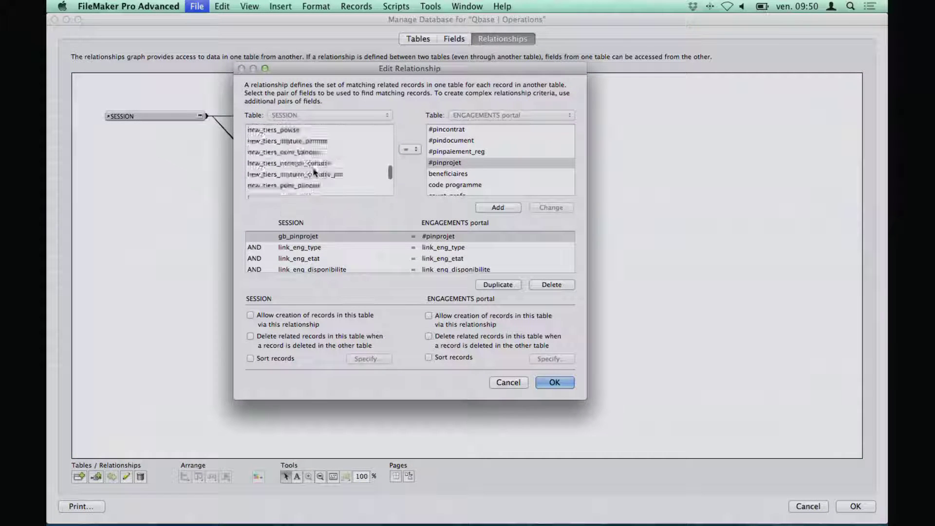
{"action": "scroll", "coordinate": [314, 171], "scroll_direction": "up", "scroll_amount": 8}
{"action": "scroll", "coordinate": [314, 174], "scroll_direction": "up", "scroll_amount": 10}
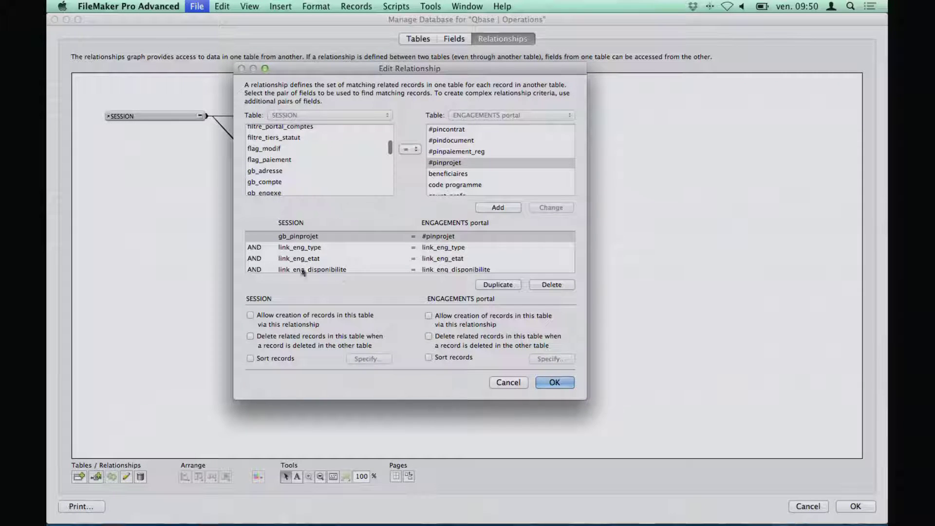
{"action": "scroll", "coordinate": [366, 246], "scroll_direction": "up", "scroll_amount": 2}
Examine the relationship's link_eng_type, link_eng_etat and engnum criteria, and close the database definition without editing the relationship
{"action": "left_click", "coordinate": [306, 250]}
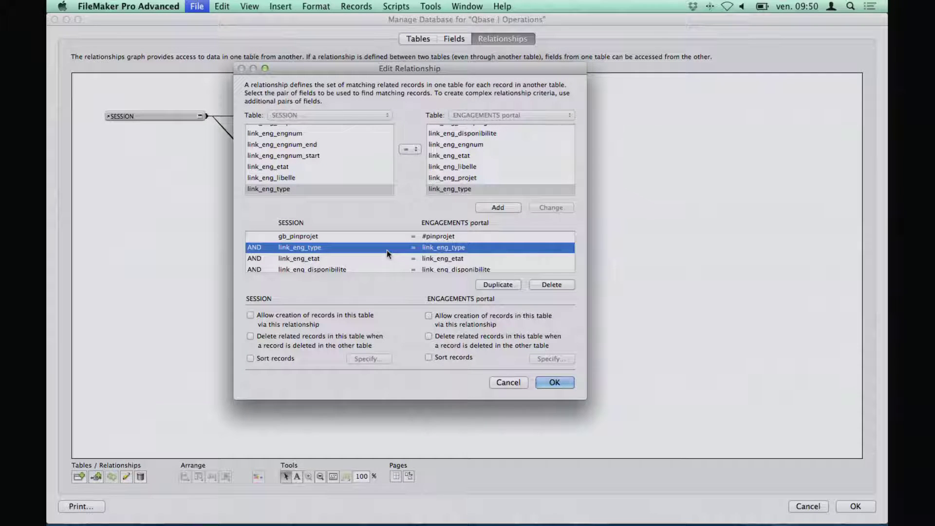
{"action": "left_click", "coordinate": [323, 260]}
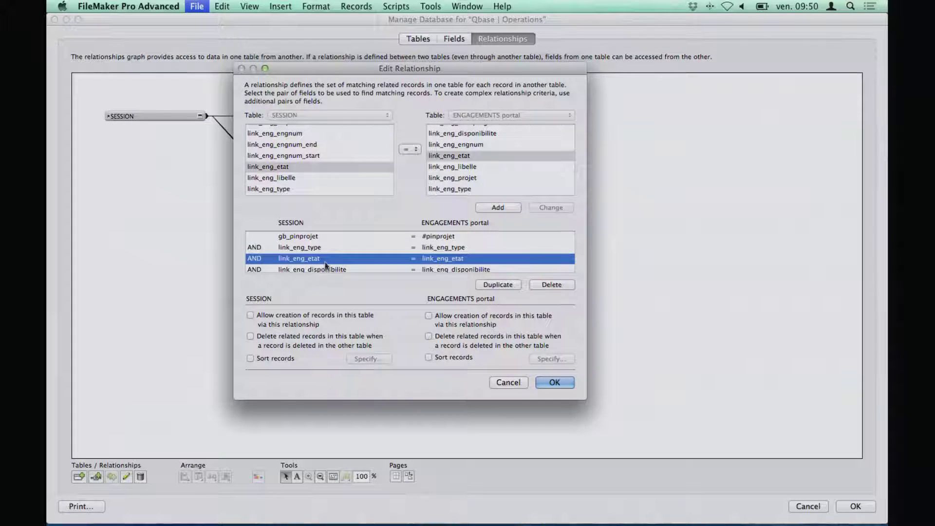
{"action": "scroll", "coordinate": [321, 268], "scroll_direction": "down", "scroll_amount": 2}
{"action": "scroll", "coordinate": [322, 263], "scroll_direction": "down", "scroll_amount": 2}
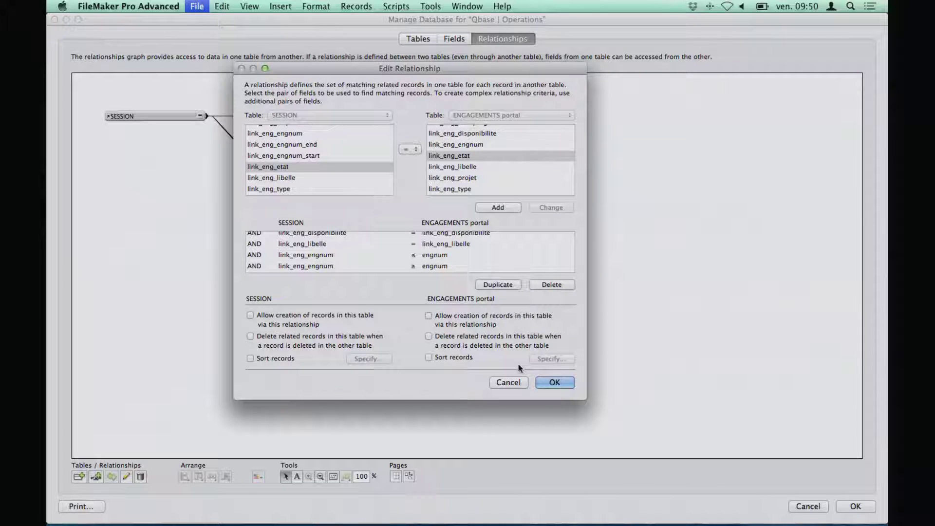
{"action": "left_click", "coordinate": [508, 382]}
{"action": "key", "text": "Return"}
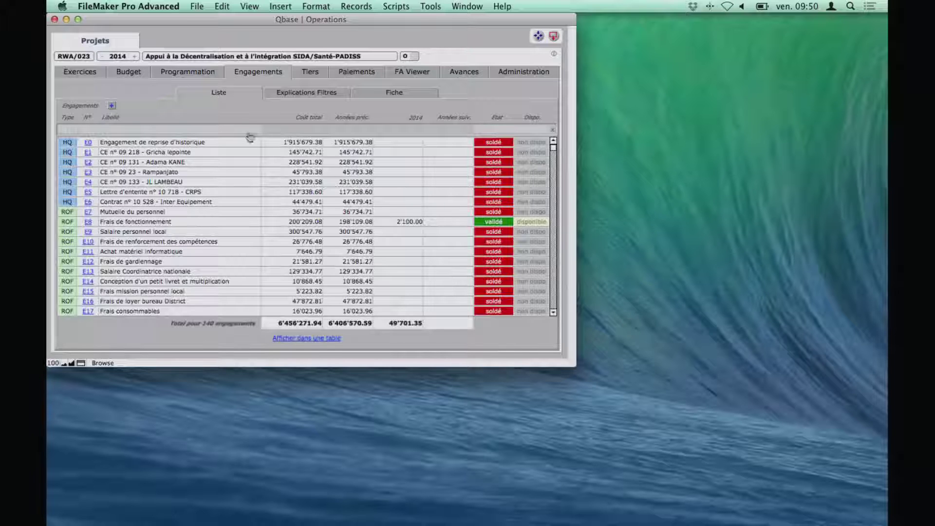
Filter the Engagements list by the N° range 5...10
{"action": "left_click", "coordinate": [89, 129]}
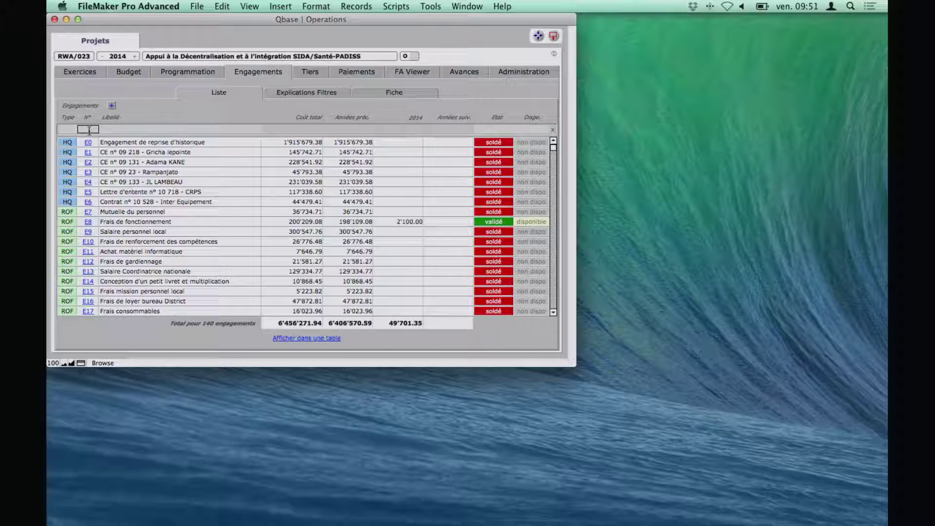
{"action": "type", "text": "5"}
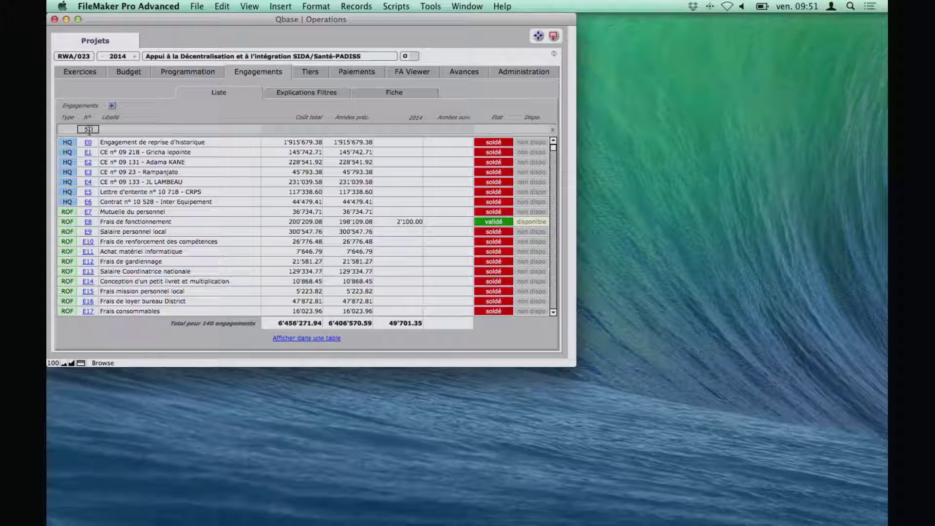
{"action": "type", "text": "...10"}
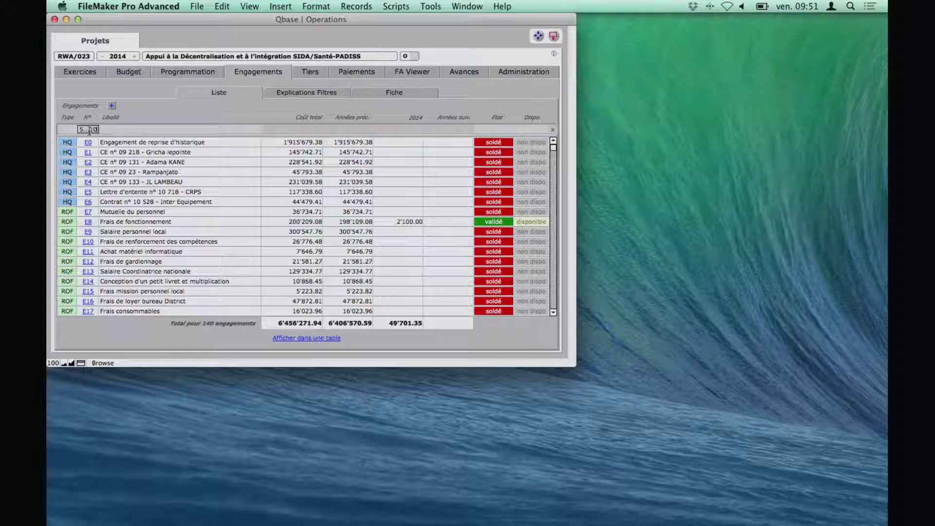
{"action": "left_click", "coordinate": [215, 109]}
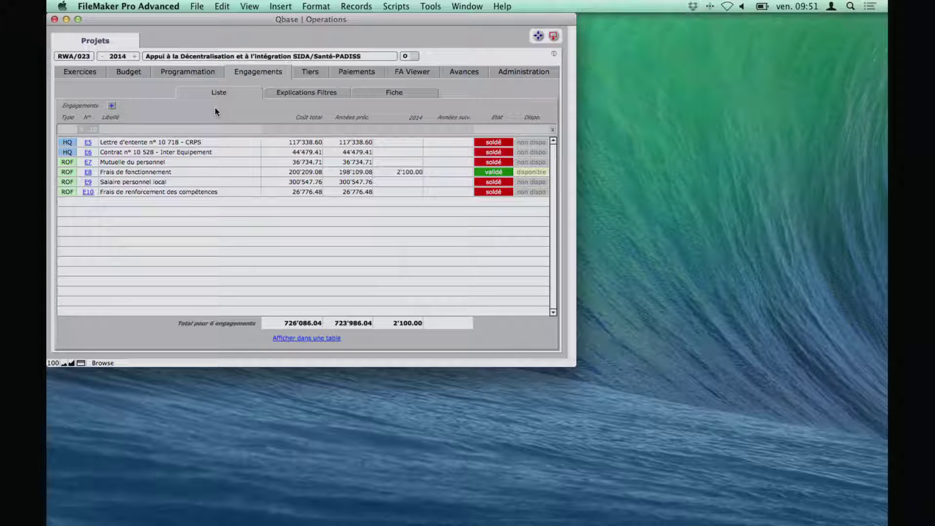
Clear the N° filter in the Engagements list and filter it by the open-ended N° range ...10
{"action": "left_click", "coordinate": [92, 133]}
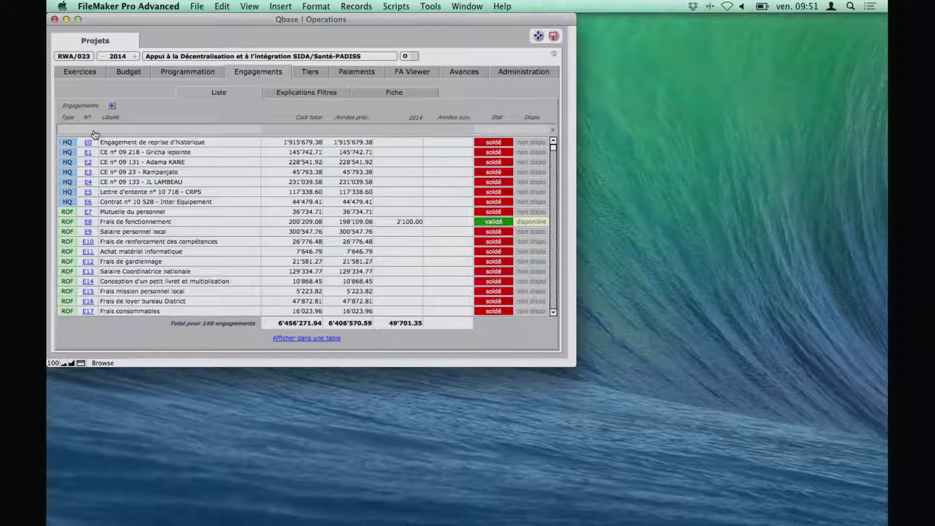
{"action": "left_click", "coordinate": [94, 129]}
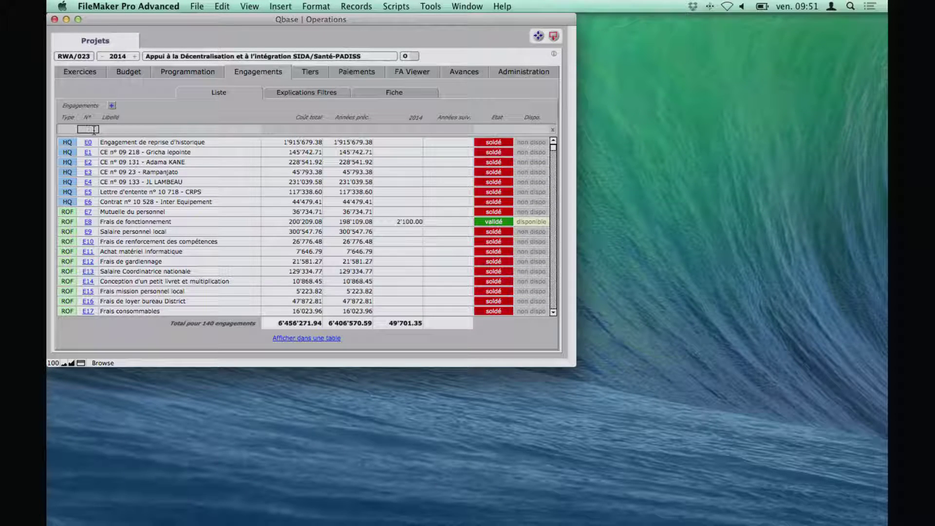
{"action": "type", "text": "..10"}
{"action": "key", "text": "BackSpace"}
{"action": "key", "text": "BackSpace"}
{"action": "key", "text": "BackSpace"}
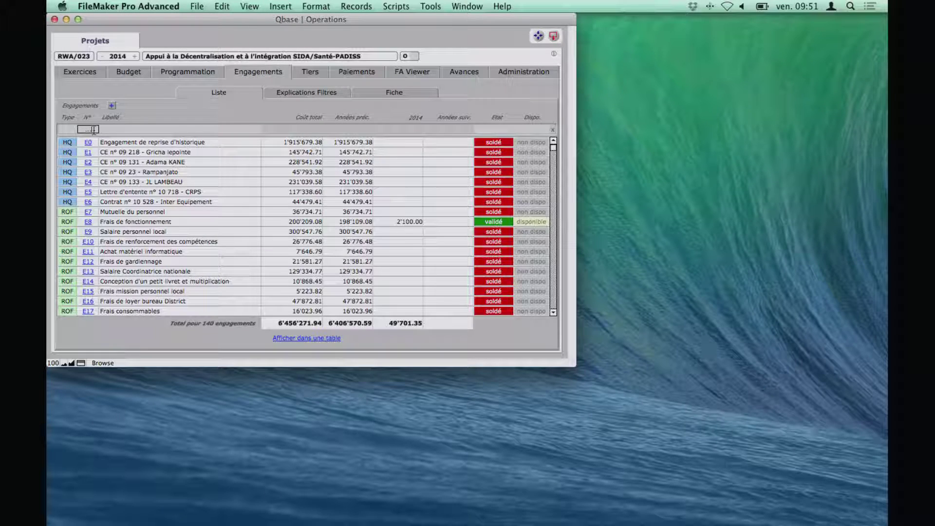
{"action": "key", "text": "Return"}
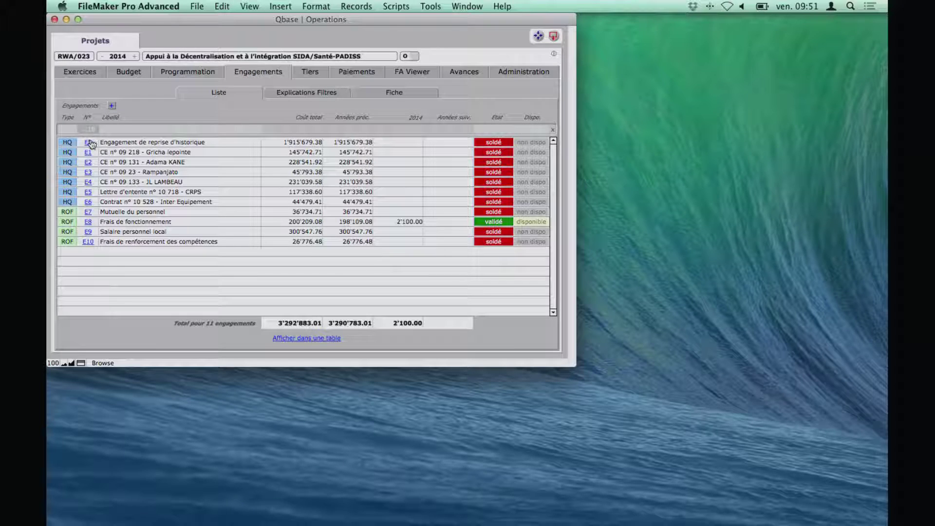
Open Explications Filtres for the engagements and clear the N° filter there
{"action": "left_click", "coordinate": [294, 94]}
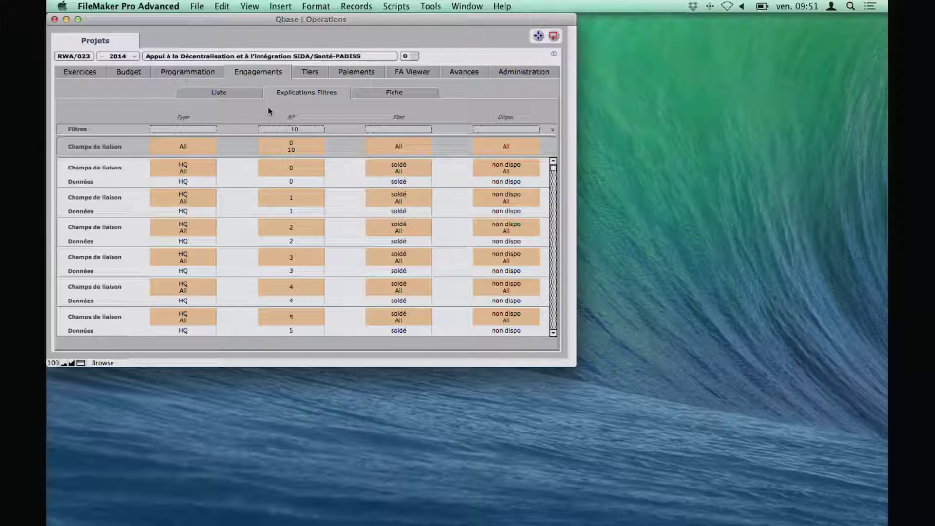
{"action": "left_click", "coordinate": [212, 129]}
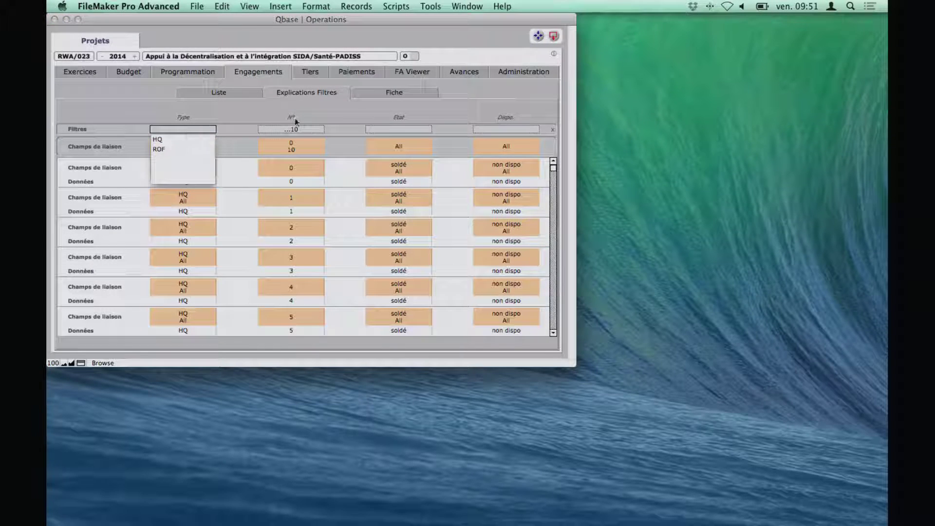
{"action": "left_click", "coordinate": [282, 131]}
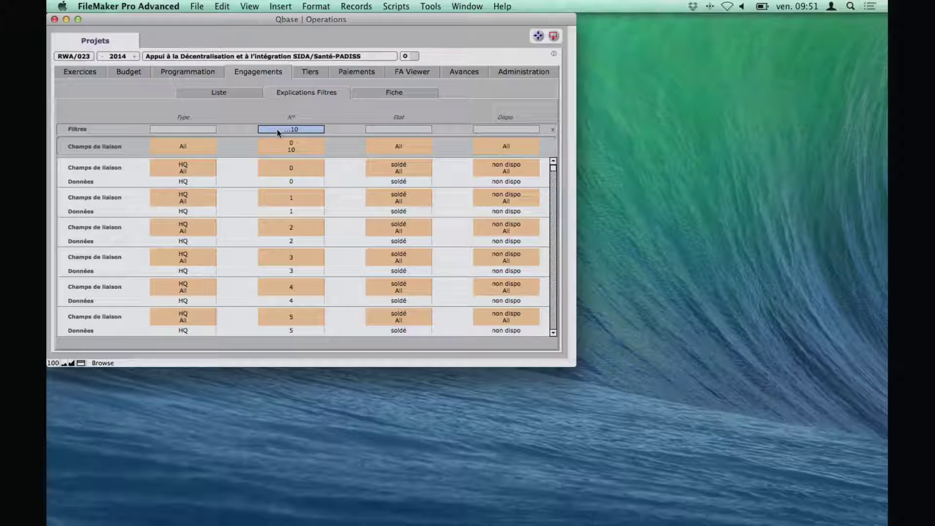
{"action": "key", "text": "BackSpace"}
{"action": "left_click", "coordinate": [122, 151]}
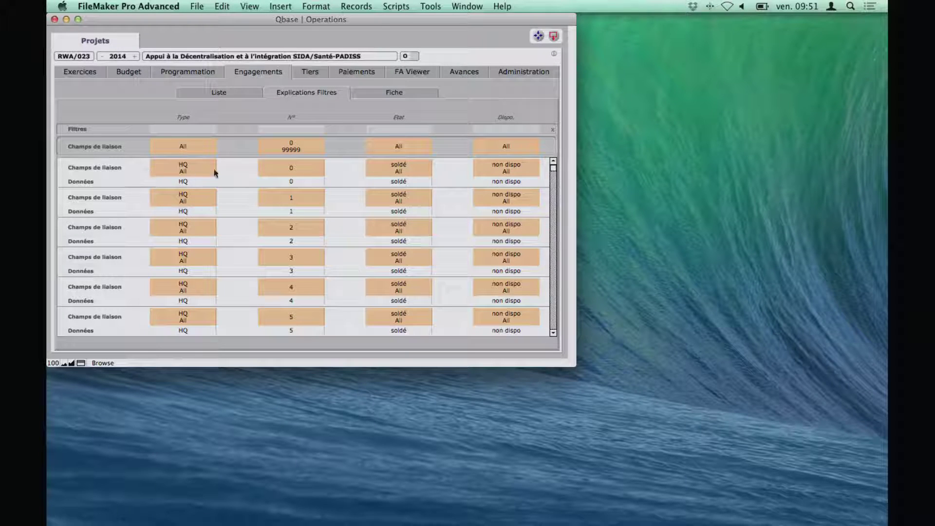
Examine how the engagements' link fields relate to the session's link fields, including the available Etat and Dispo. filter values
{"action": "left_click", "coordinate": [228, 180]}
{"action": "left_click", "coordinate": [231, 209]}
{"action": "left_click", "coordinate": [231, 234]}
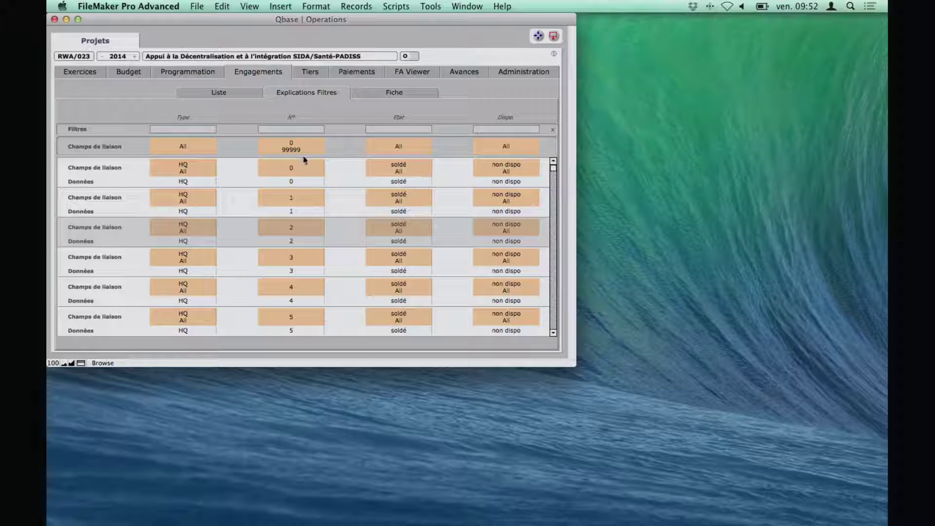
{"action": "left_click", "coordinate": [188, 147]}
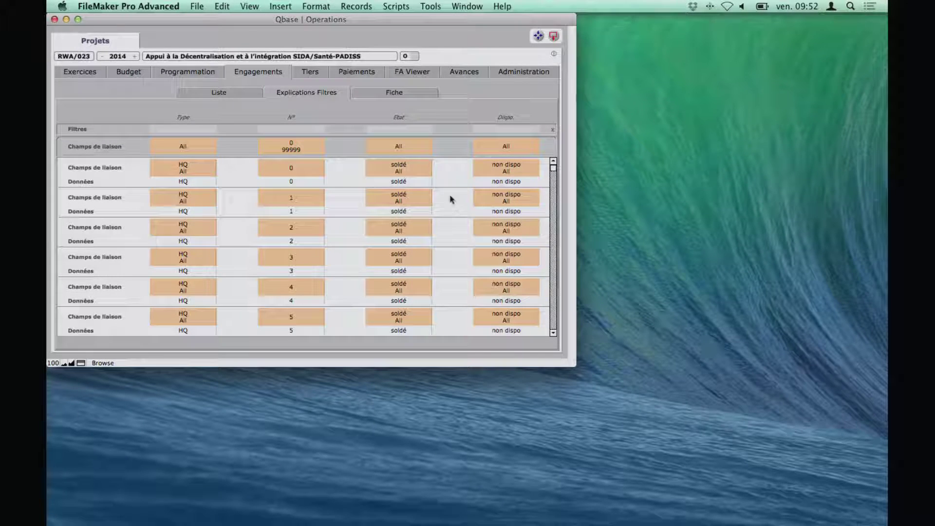
{"action": "left_click", "coordinate": [396, 169]}
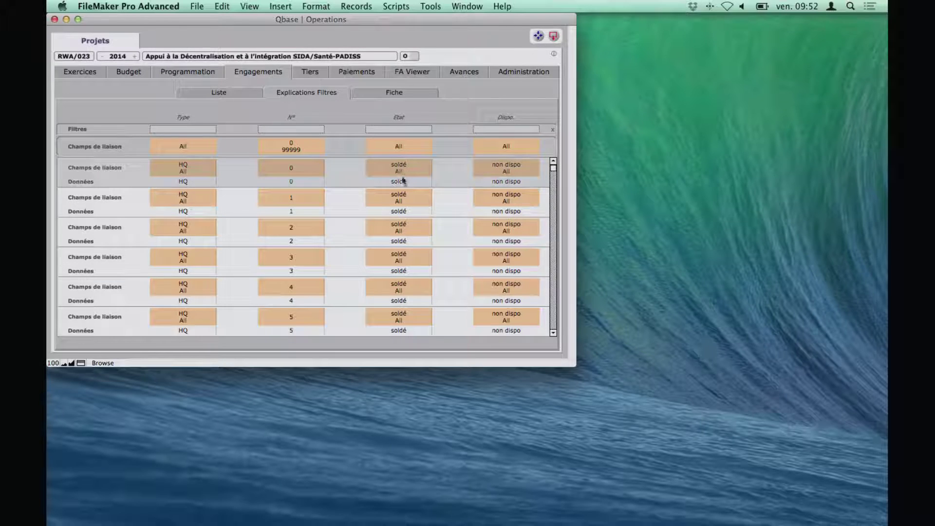
{"action": "left_click", "coordinate": [400, 146]}
{"action": "left_click", "coordinate": [403, 129]}
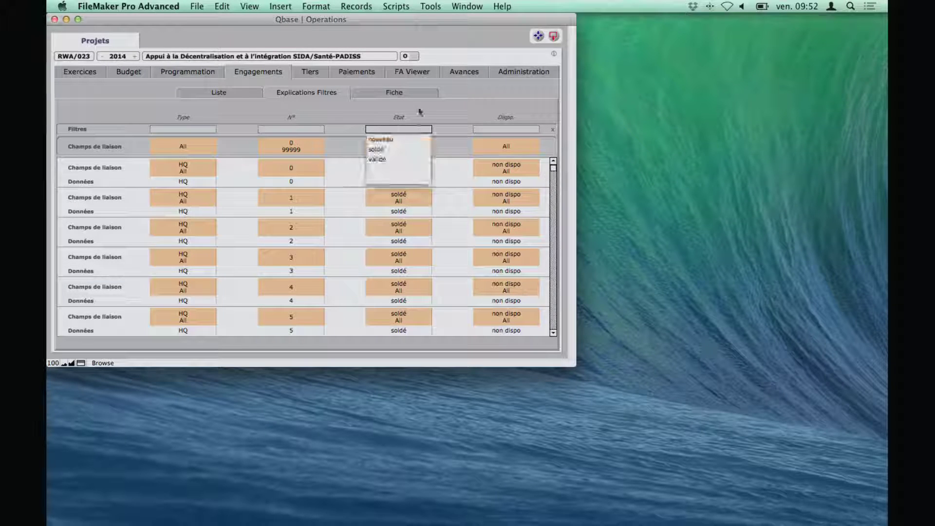
{"action": "left_click", "coordinate": [398, 129]}
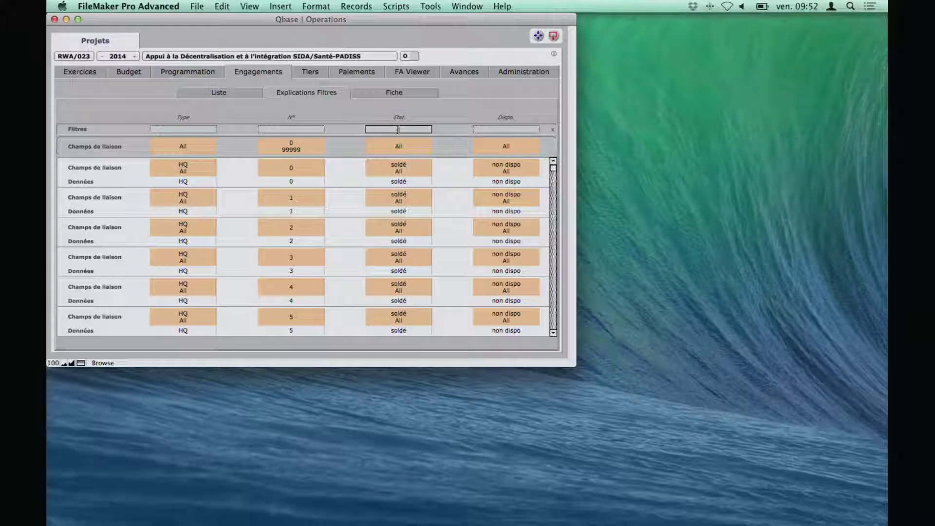
{"action": "left_click", "coordinate": [407, 96]}
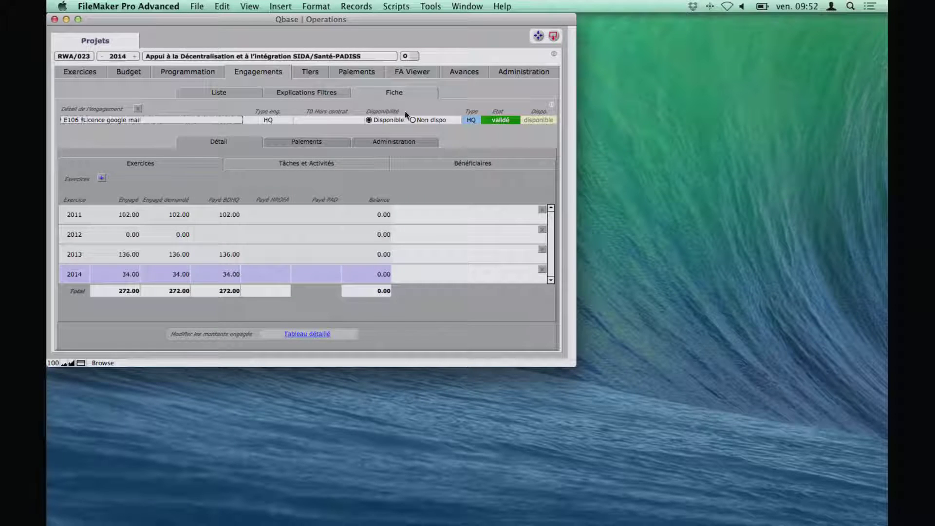
{"action": "left_click", "coordinate": [321, 94]}
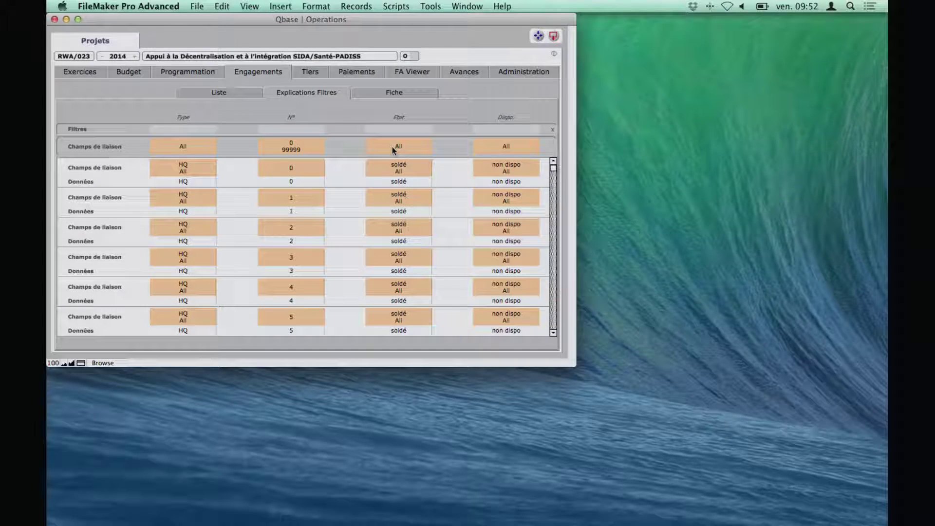
{"action": "left_click", "coordinate": [390, 171]}
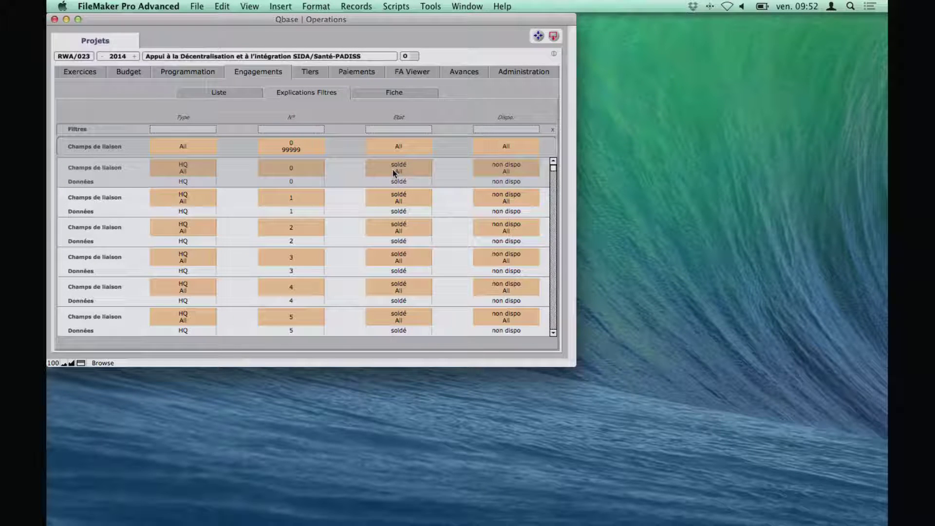
{"action": "left_click", "coordinate": [340, 108]}
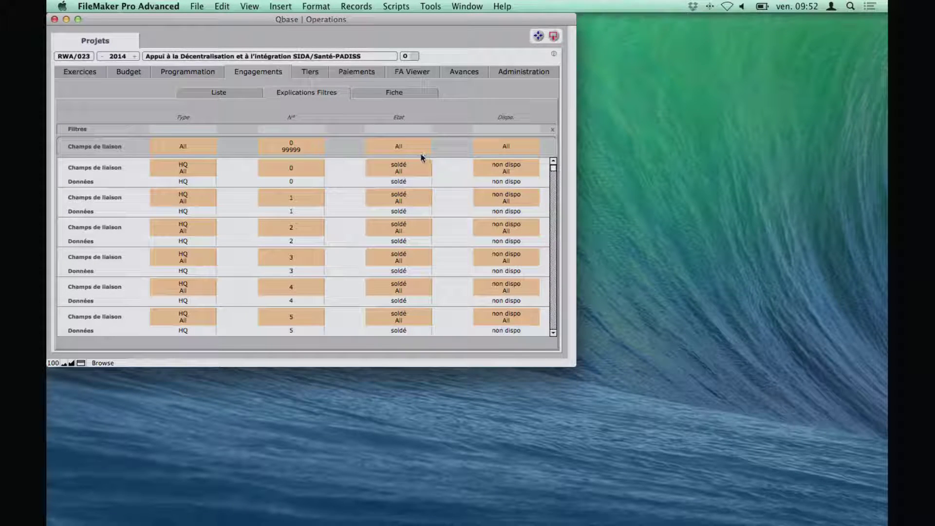
{"action": "left_click", "coordinate": [505, 129]}
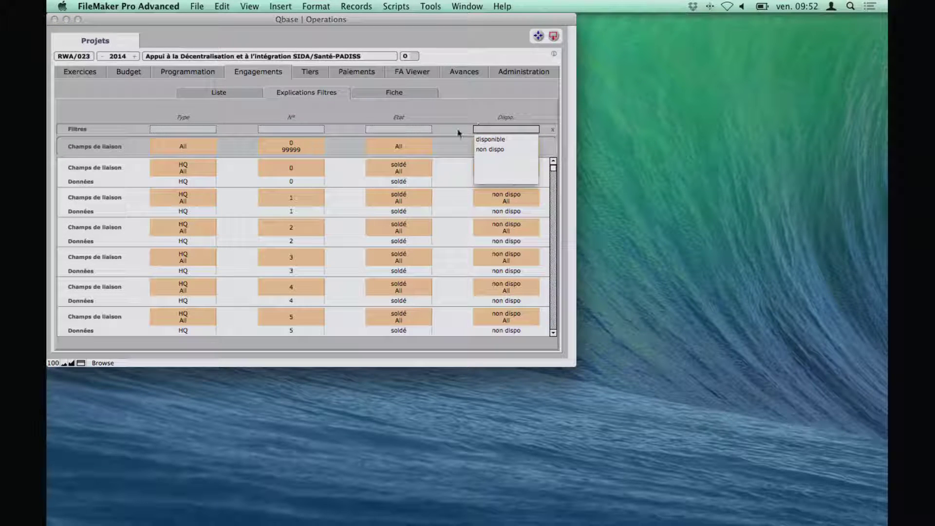
{"action": "key", "text": "Escape"}
Filter the engagements by type ROF in Explications Filtres, and clear the Type filter again
{"action": "left_click", "coordinate": [185, 129]}
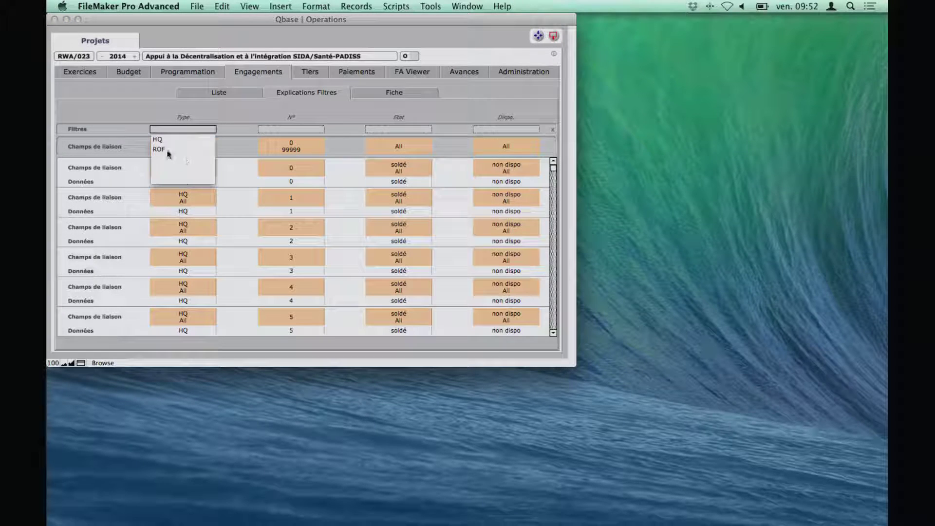
{"action": "left_click", "coordinate": [184, 149]}
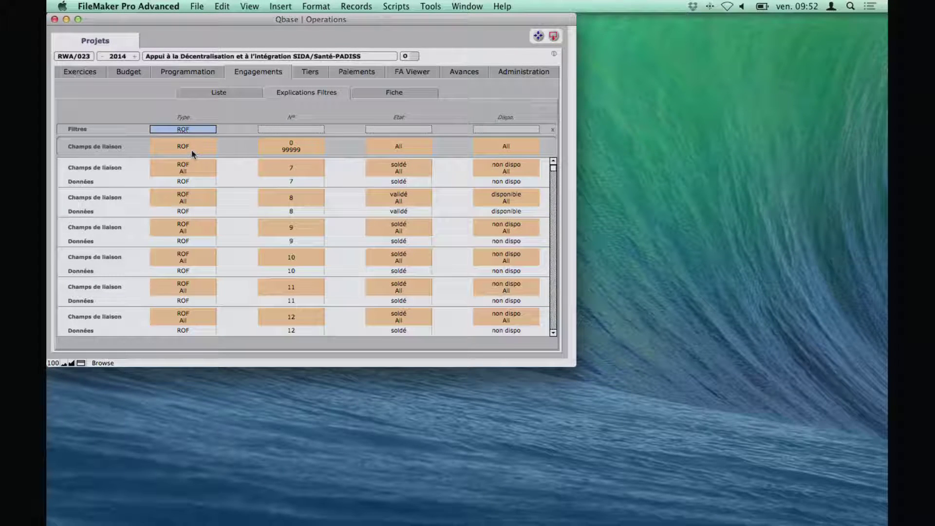
{"action": "left_click", "coordinate": [198, 130]}
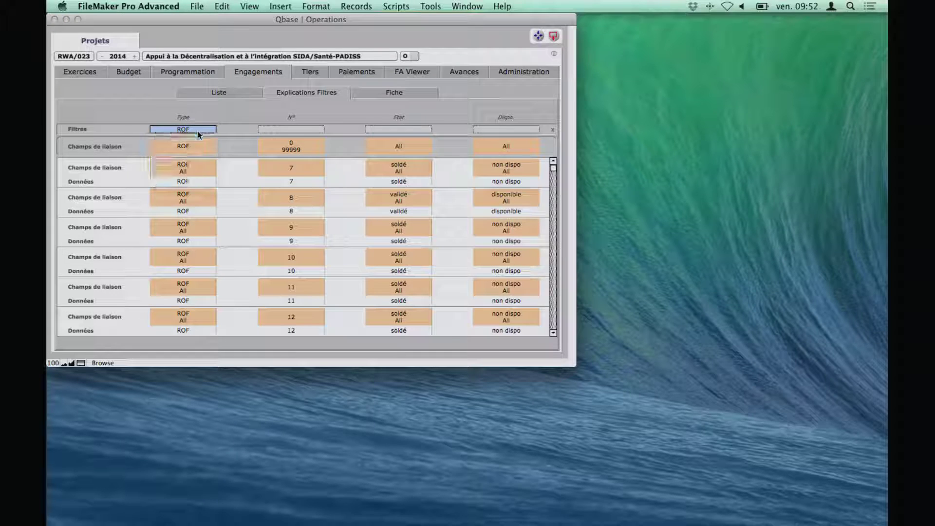
{"action": "left_click", "coordinate": [199, 137]}
{"action": "left_click", "coordinate": [198, 120]}
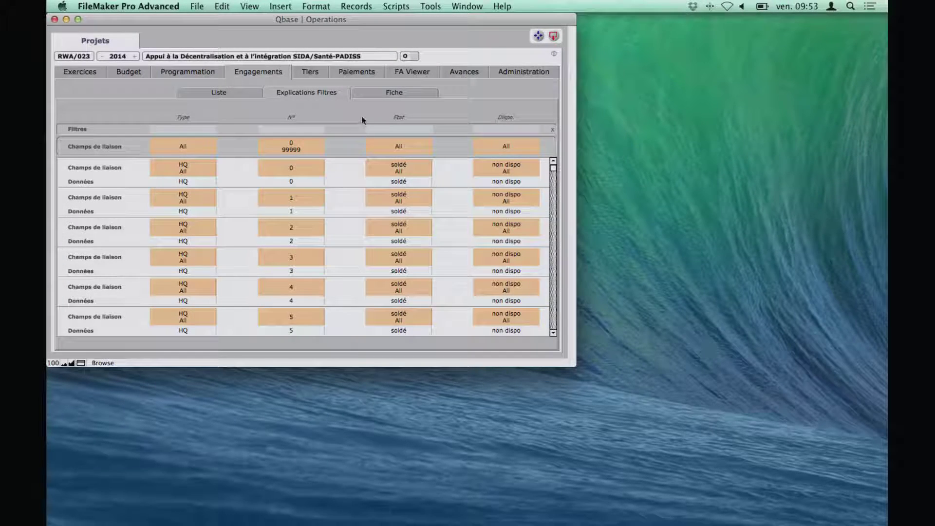
Filter the engagements in Explications Filtres by the N° range ...10
{"action": "left_click", "coordinate": [308, 128]}
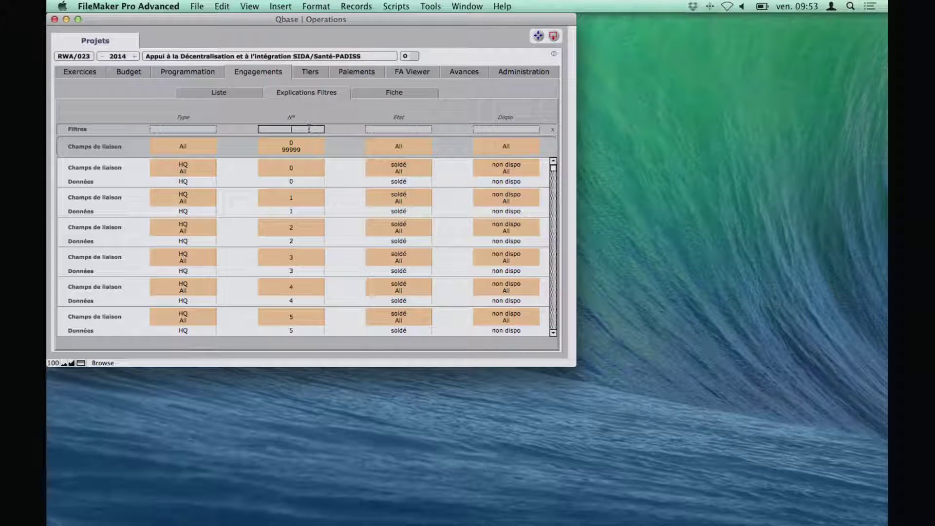
{"action": "type", "text": "10"}
{"action": "key", "text": "Return"}
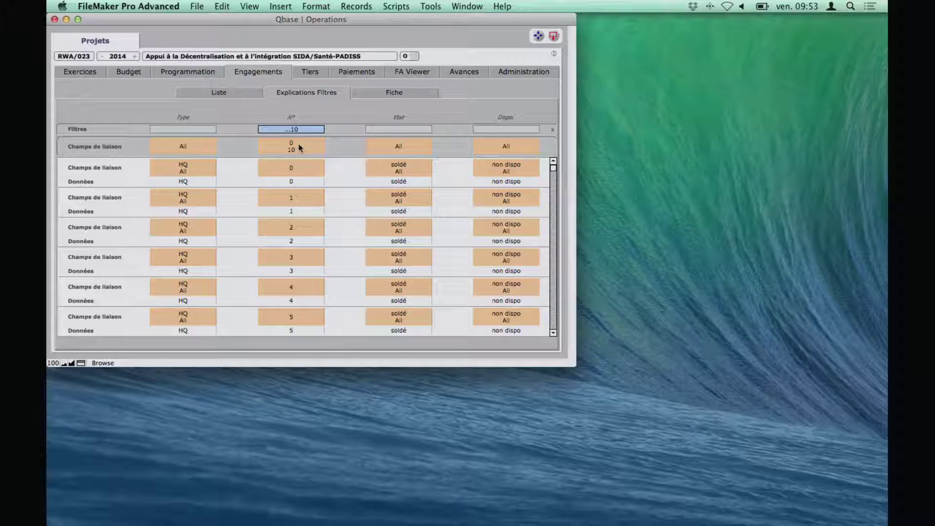
{"action": "left_click", "coordinate": [301, 146]}
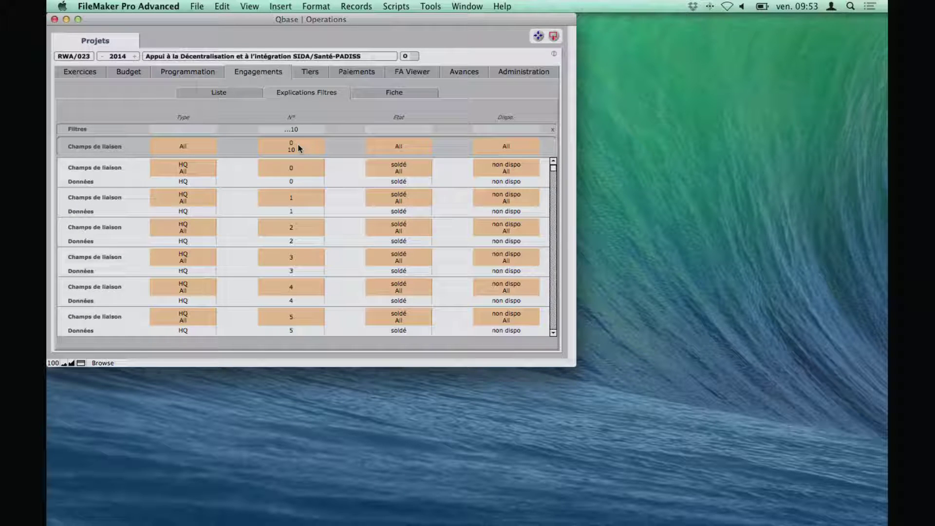
Change the N° filter to the closed range 20...40
{"action": "left_click", "coordinate": [301, 130]}
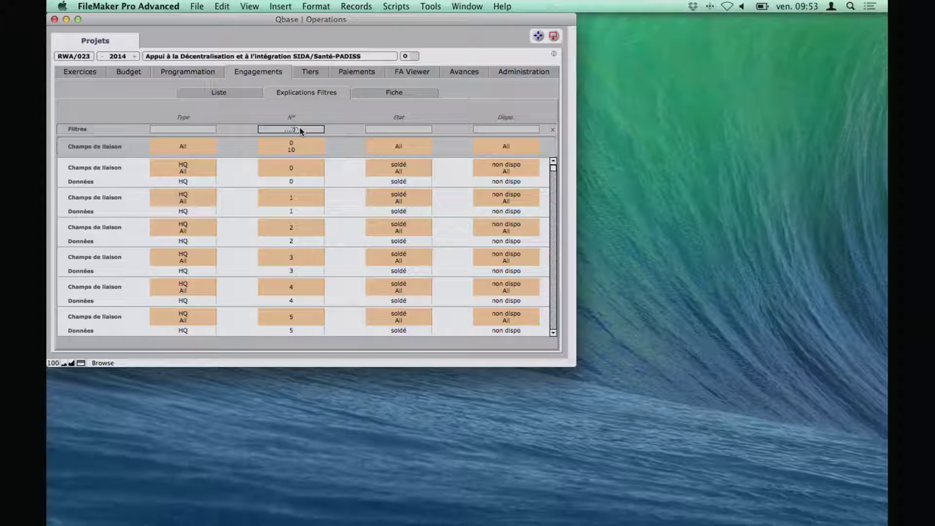
{"action": "key", "text": "BackSpace"}
{"action": "type", "text": "20...40"}
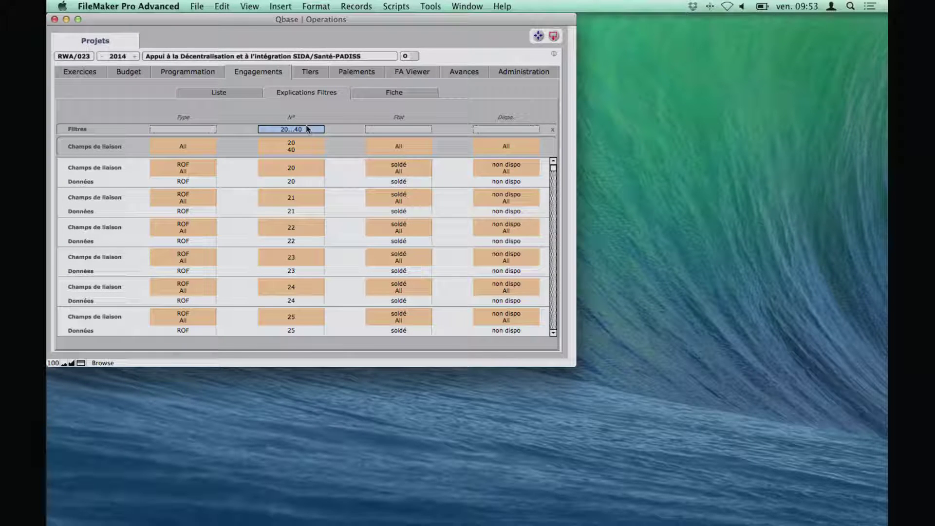
Replace the N° filter with the open-ended range 60... and commit it
{"action": "key", "text": "BackSpace"}
{"action": "type", "text": "60"}
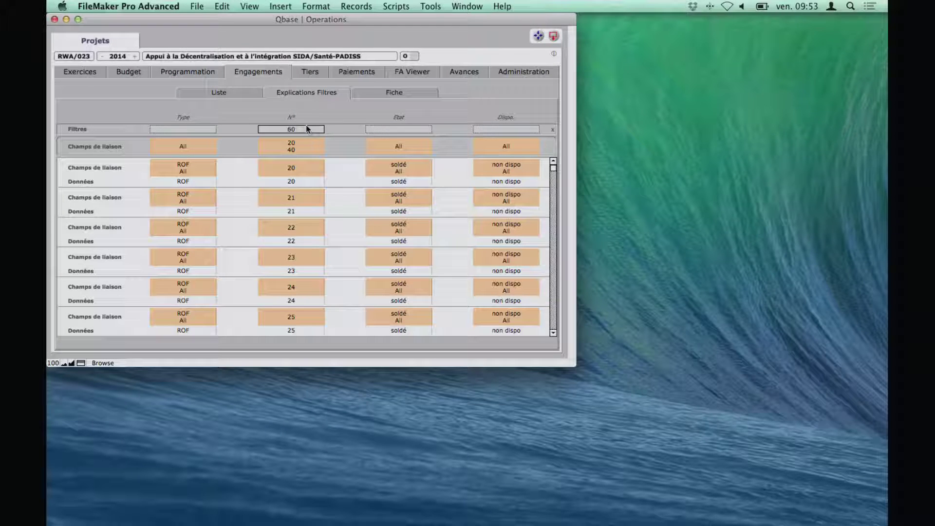
{"action": "type", "text": "..."}
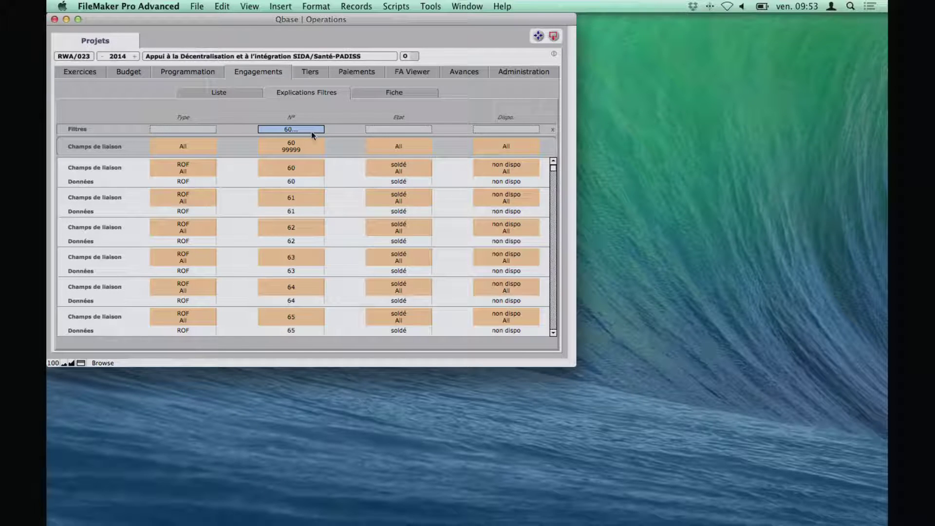
{"action": "left_click", "coordinate": [330, 205]}
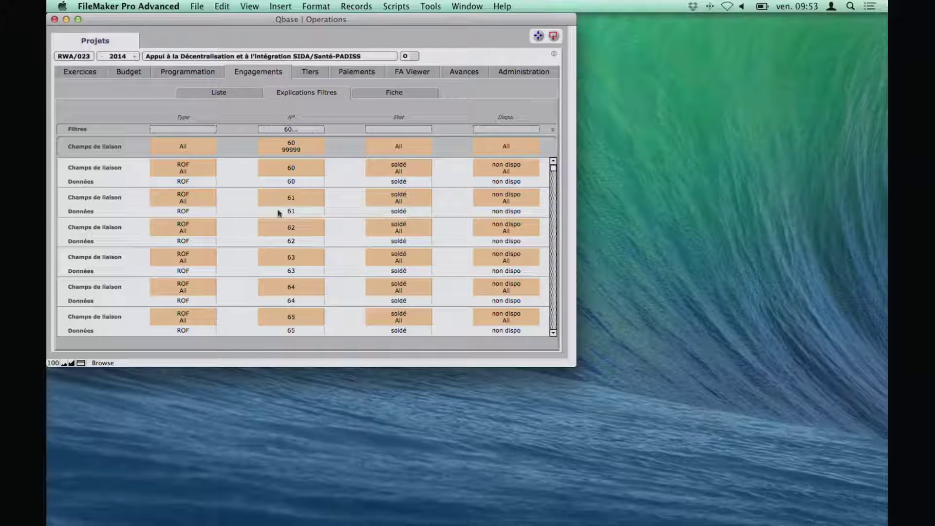
Open the database definition and locate the link_eng fields among the fields of the SESSION table
{"action": "key", "text": "super+shift+d"}
{"action": "left_click", "coordinate": [448, 40]}
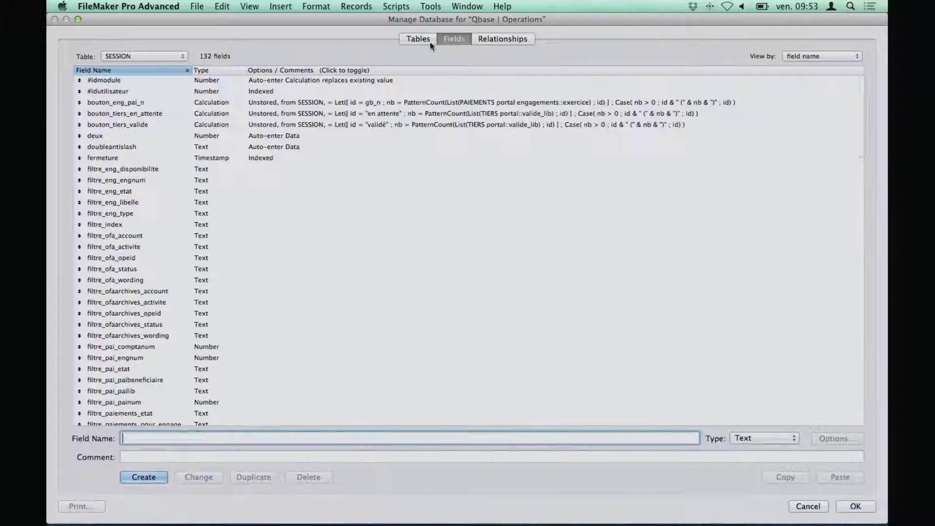
{"action": "scroll", "coordinate": [103, 224], "scroll_direction": "down", "scroll_amount": 1}
{"action": "left_click", "coordinate": [103, 223]}
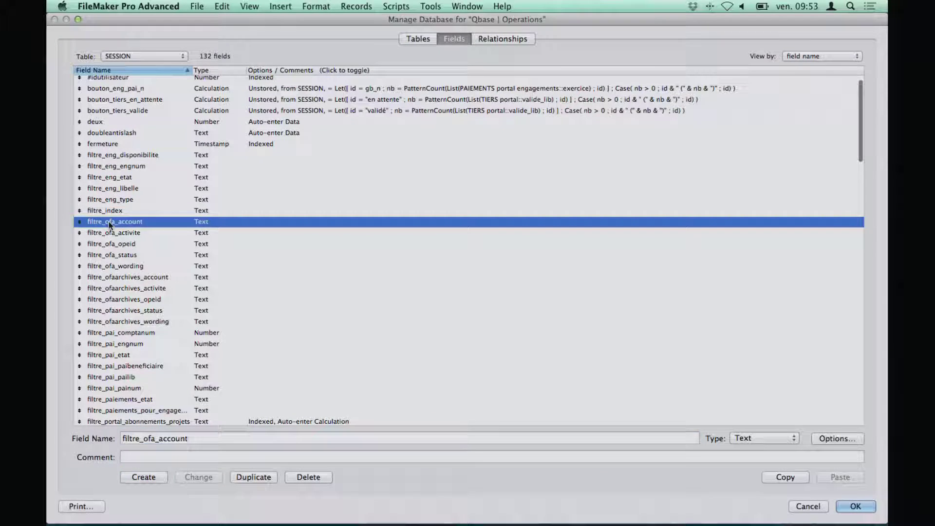
{"action": "key", "text": "Down"}
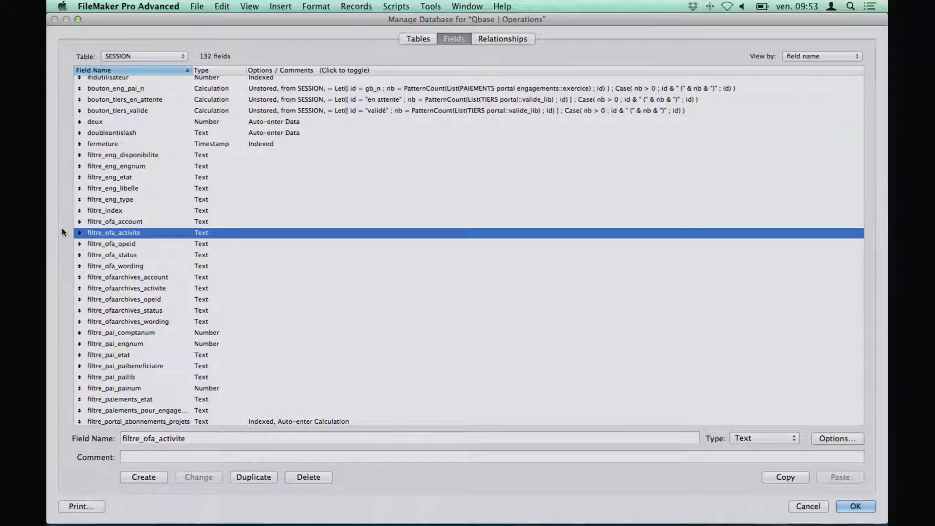
{"action": "scroll", "coordinate": [117, 243], "scroll_direction": "down", "scroll_amount": 15}
{"action": "scroll", "coordinate": [124, 261], "scroll_direction": "down", "scroll_amount": 10}
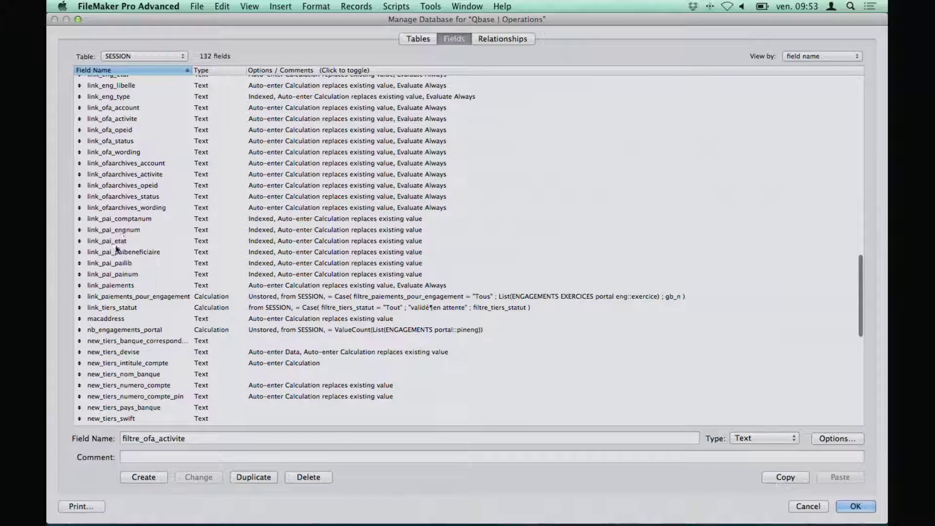
{"action": "scroll", "coordinate": [117, 246], "scroll_direction": "up", "scroll_amount": 3}
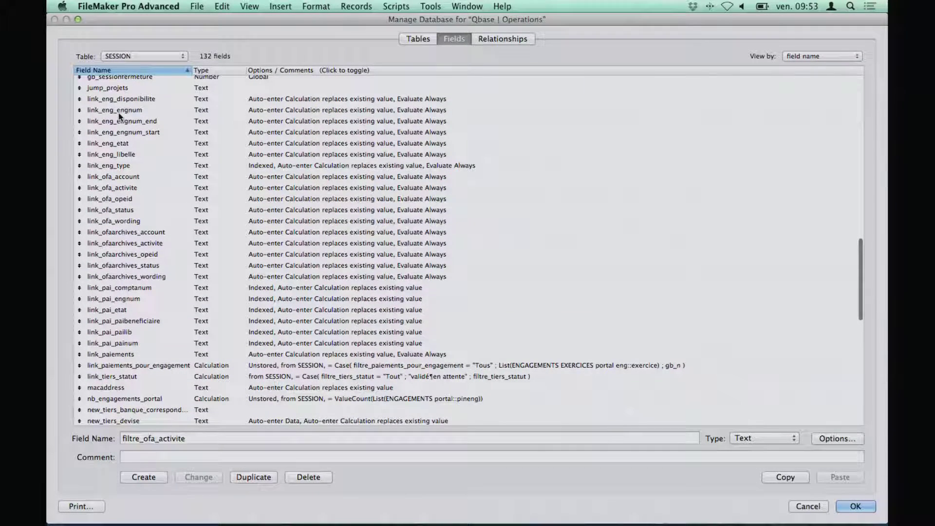
Open the auto-enter calculation of link_eng_engnum and examine its TO, FROM, BETWEEN, SINGLE VALUE and EMPTY AND DEFAULT cases
{"action": "double_click", "coordinate": [118, 110]}
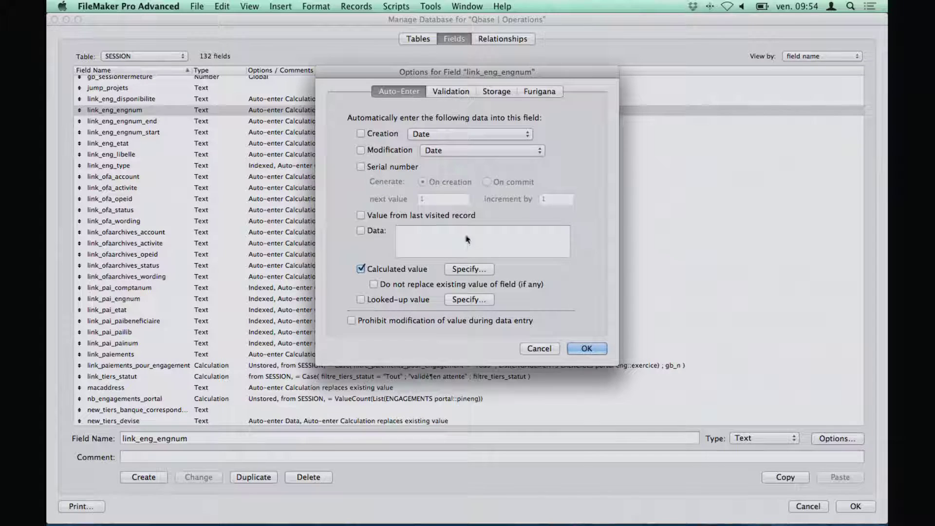
{"action": "left_click", "coordinate": [468, 269]}
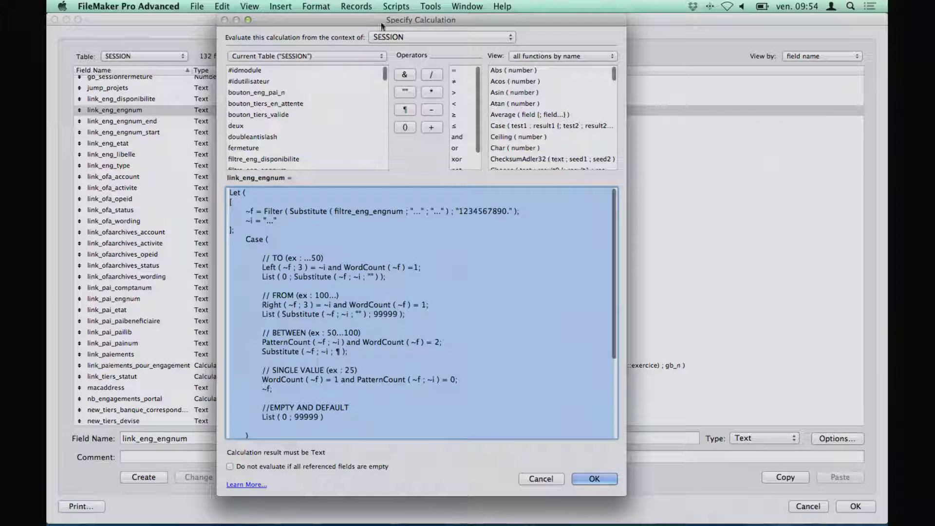
{"action": "left_click", "coordinate": [329, 242]}
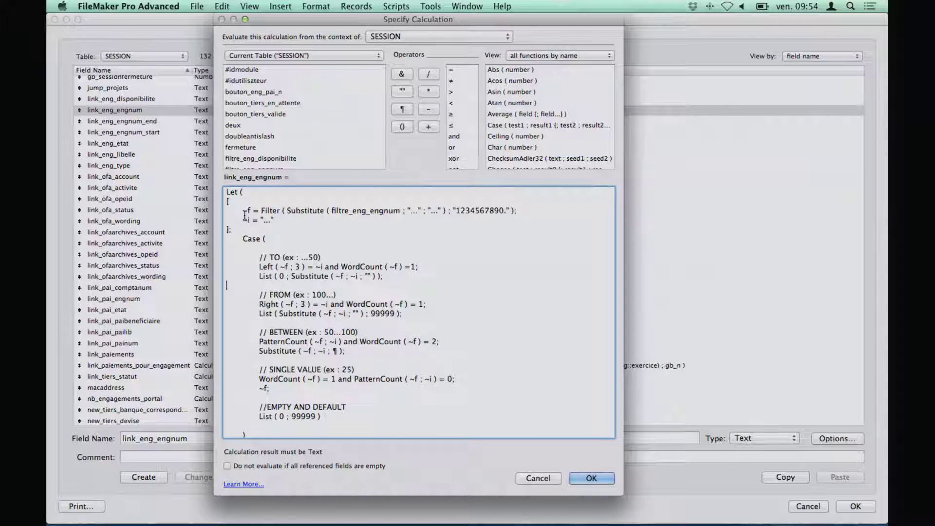
{"action": "left_click_drag", "start_coordinate": [267, 257], "coordinate": [309, 258]}
{"action": "left_click", "coordinate": [270, 257]}
{"action": "left_click", "coordinate": [298, 258]}
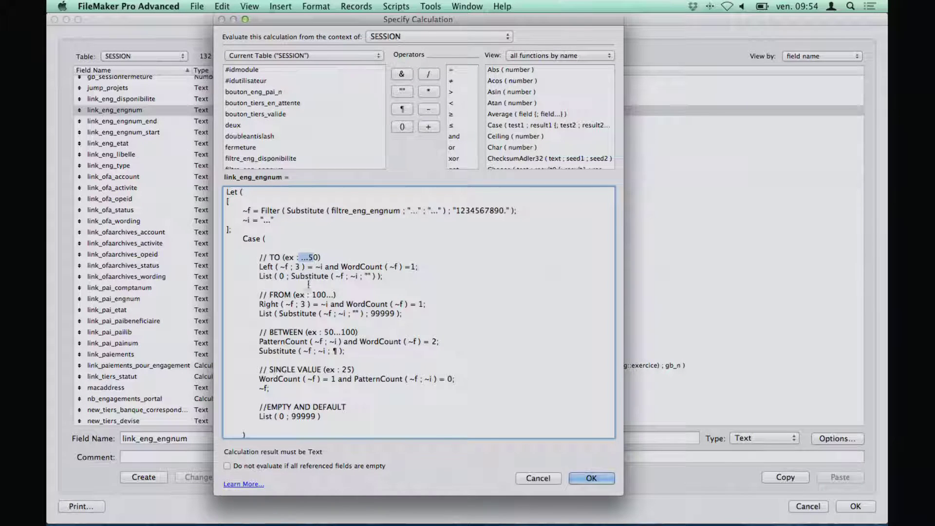
{"action": "left_click_drag", "start_coordinate": [294, 294], "coordinate": [333, 294]}
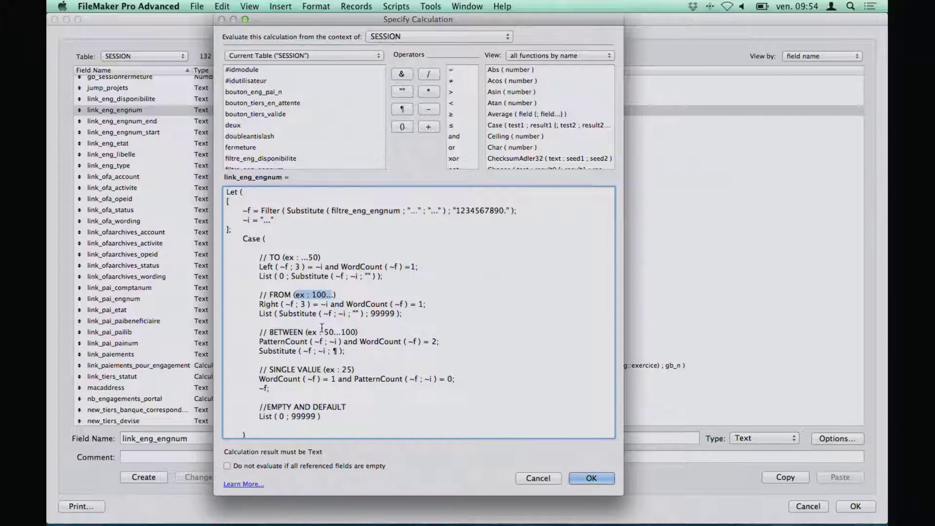
{"action": "left_click_drag", "start_coordinate": [312, 332], "coordinate": [348, 336]}
{"action": "left_click_drag", "start_coordinate": [292, 370], "coordinate": [354, 369]}
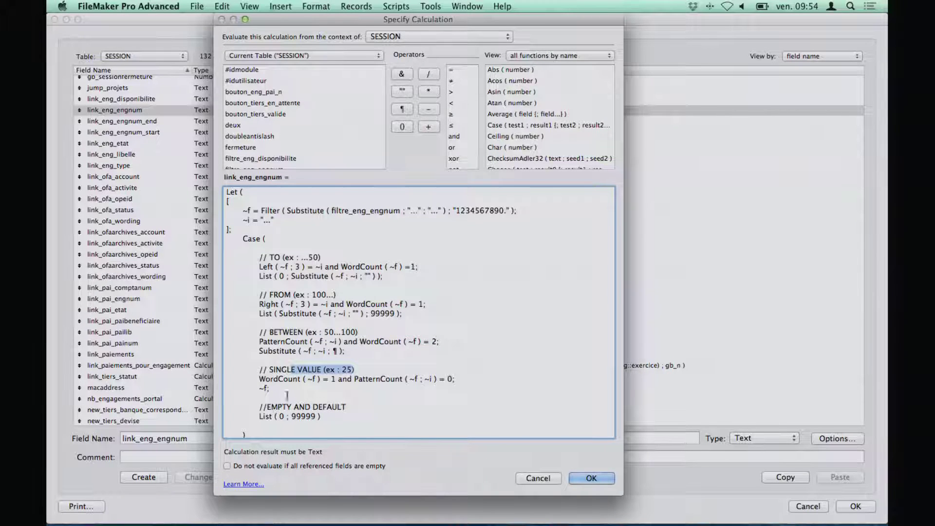
{"action": "mouse_move", "coordinate": [323, 408]}
{"action": "left_mouse_down"}
{"action": "mouse_move", "coordinate": [292, 408]}
{"action": "mouse_move", "coordinate": [270, 389]}
{"action": "mouse_move", "coordinate": [262, 418]}
{"action": "mouse_move", "coordinate": [321, 417]}
{"action": "left_mouse_up"}
Examine the result expressions of the BETWEEN, FROM and TO cases and close the database definition
{"action": "left_click_drag", "start_coordinate": [259, 351], "coordinate": [344, 351]}
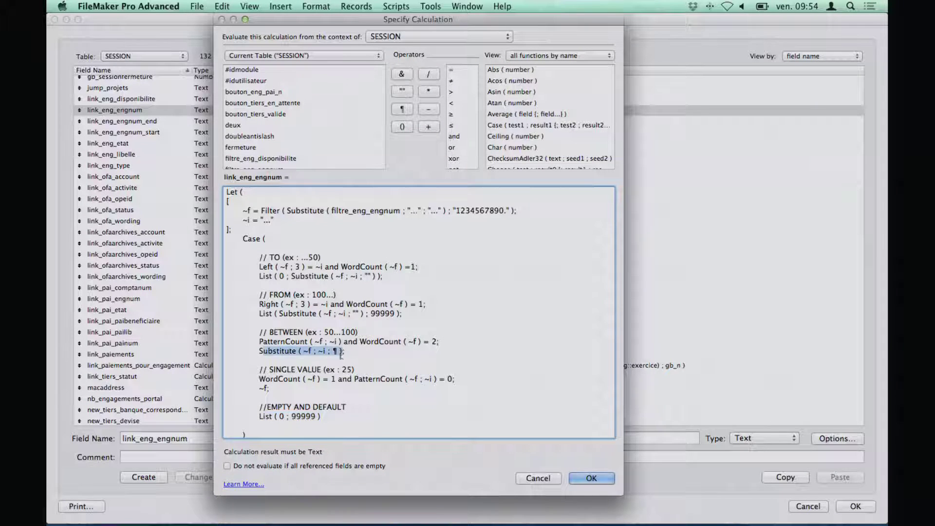
{"action": "left_click_drag", "start_coordinate": [259, 314], "coordinate": [402, 314]}
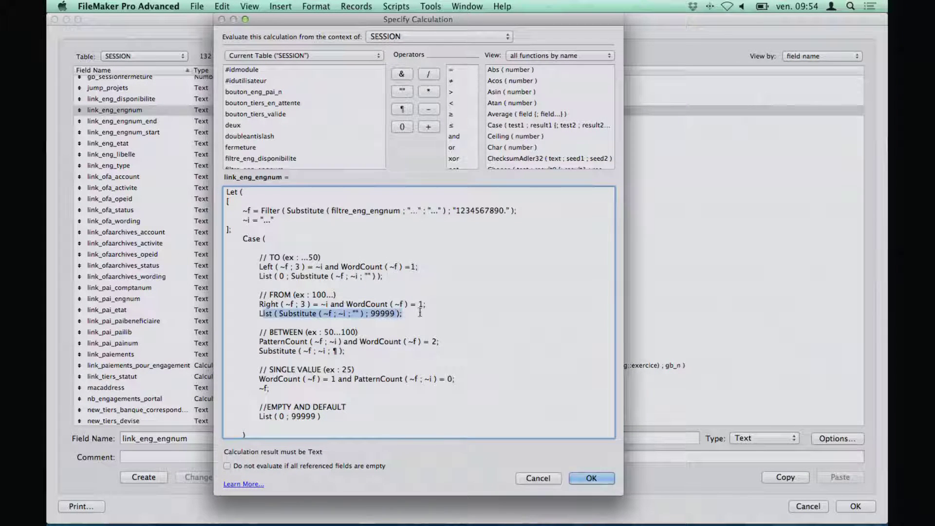
{"action": "left_click_drag", "start_coordinate": [259, 276], "coordinate": [385, 279]}
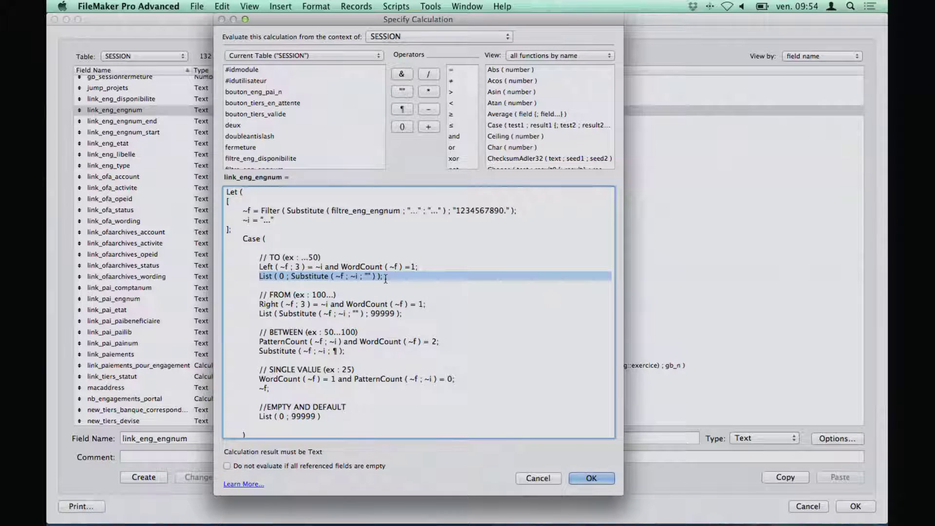
{"action": "key", "text": "KP_Enter"}
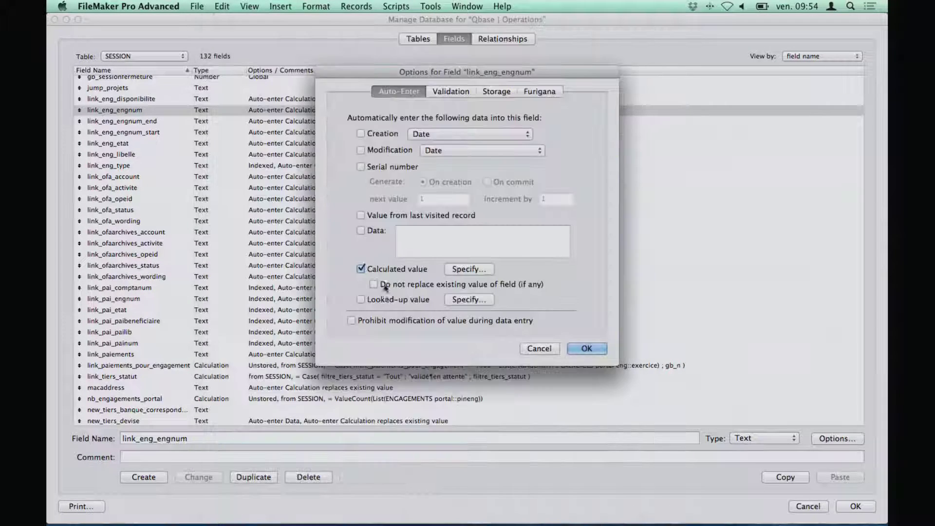
{"action": "key", "text": "KP_Enter"}
{"action": "key", "text": "KP_Enter"}
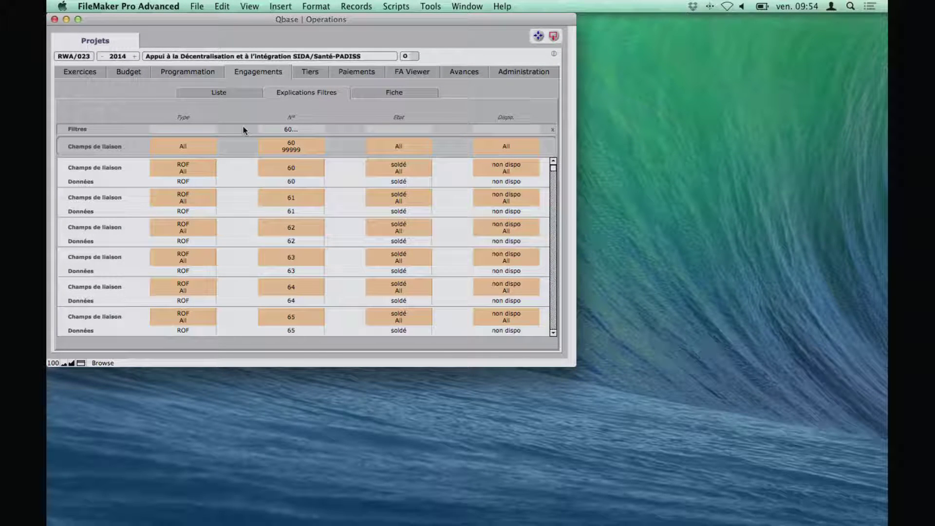
Close the Qbase windows and open Vision2020.fmp12 from the desktop, dismissing the network sharing alert
{"action": "left_click", "coordinate": [225, 94]}
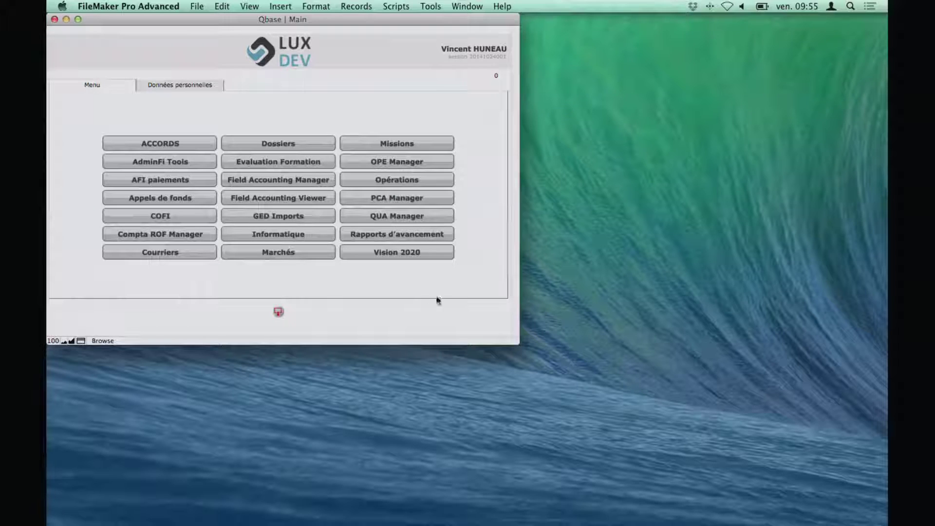
{"action": "key", "text": "super+w"}
{"action": "left_click", "coordinate": [438, 313]}
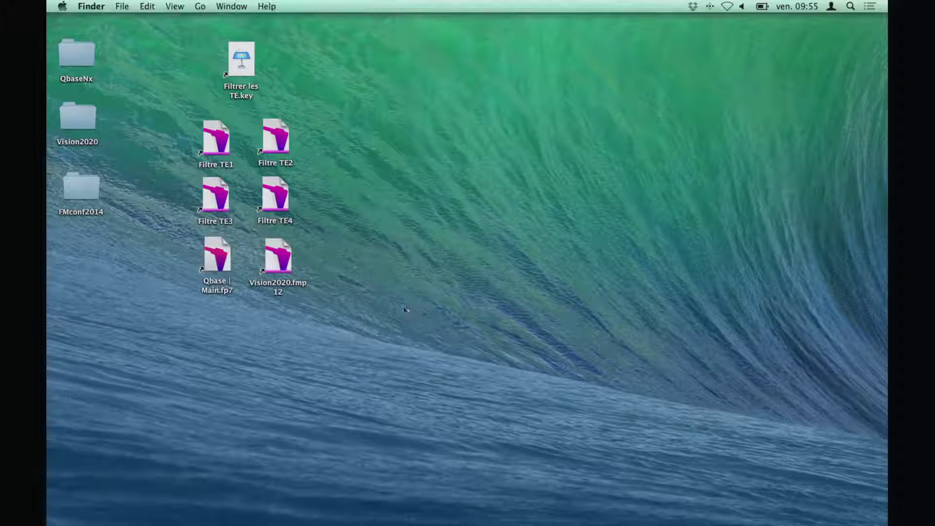
{"action": "double_click", "coordinate": [279, 261]}
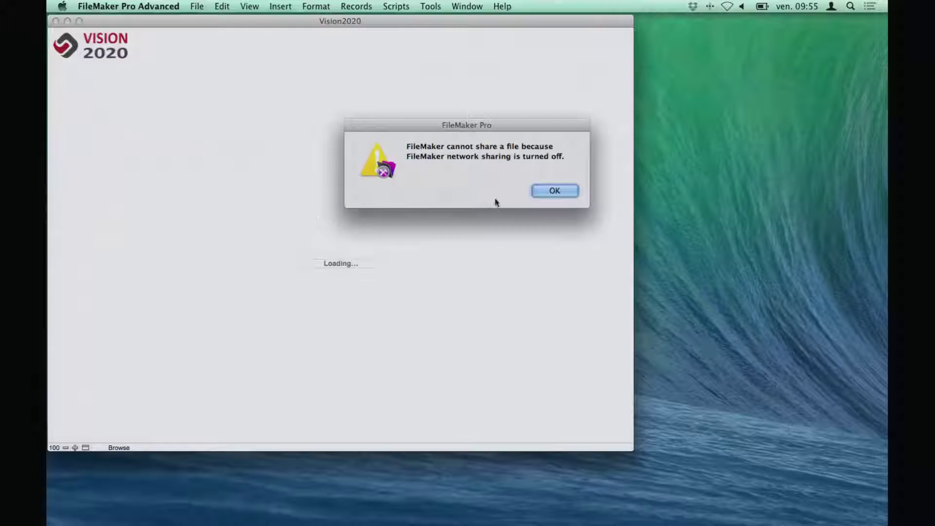
{"action": "left_click", "coordinate": [550, 191]}
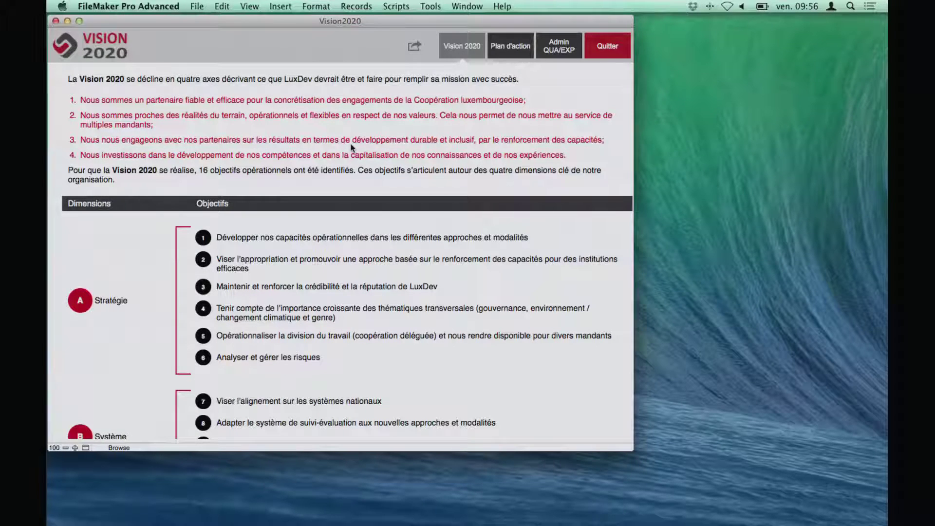
Look over the Vision 2020 overview and display the Dimensions and Objectifs lists in the Admin QUA/EXP section
{"action": "scroll", "coordinate": [451, 140], "scroll_direction": "down", "scroll_amount": 1}
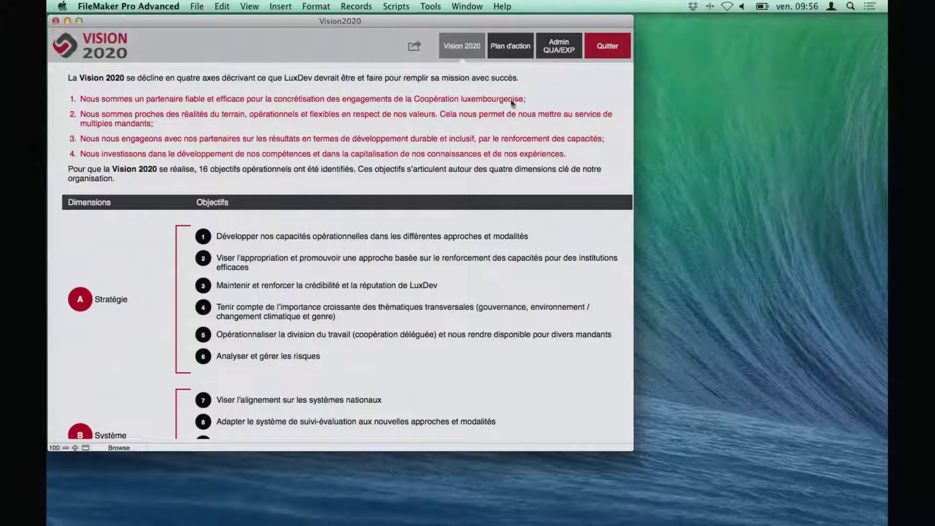
{"action": "left_click", "coordinate": [558, 48]}
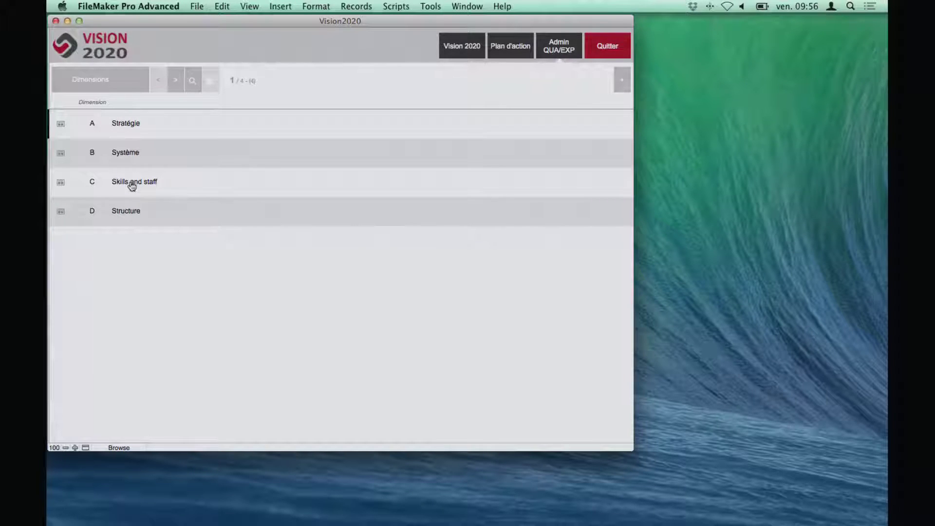
{"action": "left_click", "coordinate": [92, 80]}
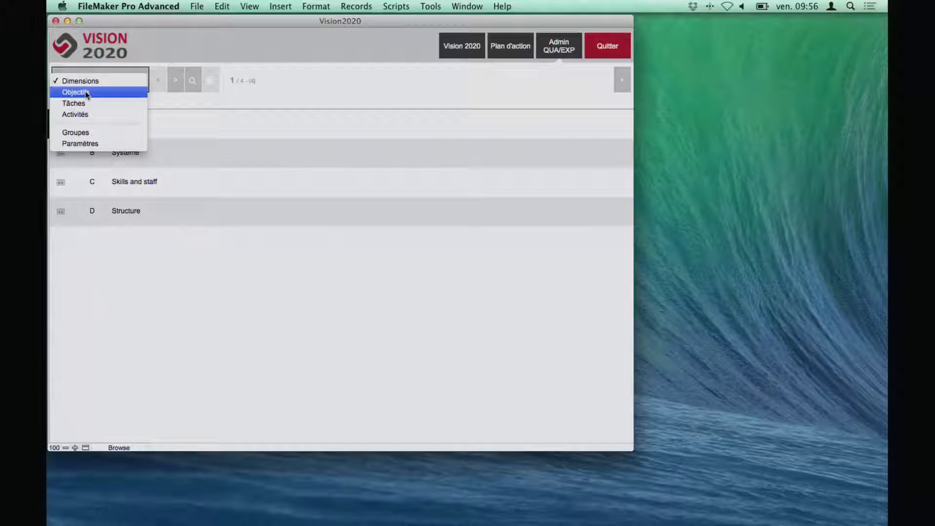
{"action": "left_click", "coordinate": [86, 92]}
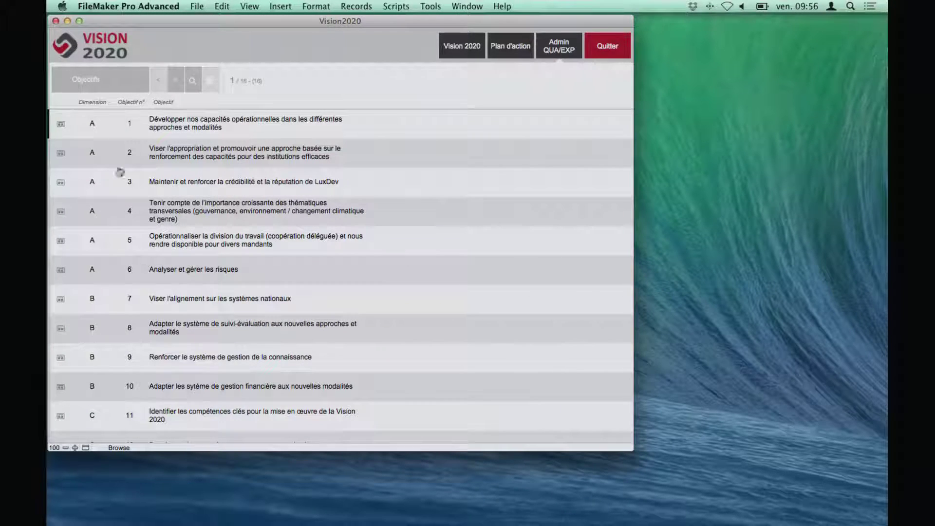
Display the Tâches list and the Activités list in the Admin section and look through their records
{"action": "left_click", "coordinate": [104, 86]}
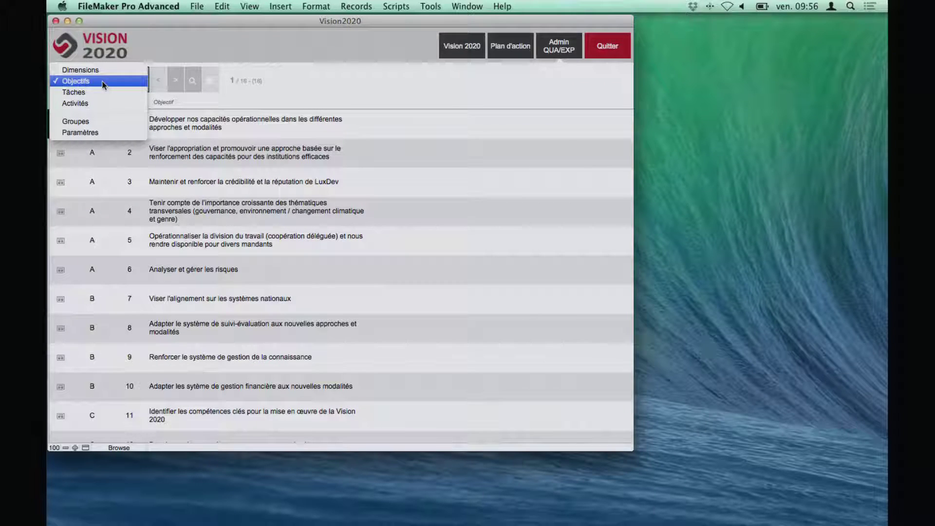
{"action": "left_click", "coordinate": [88, 93]}
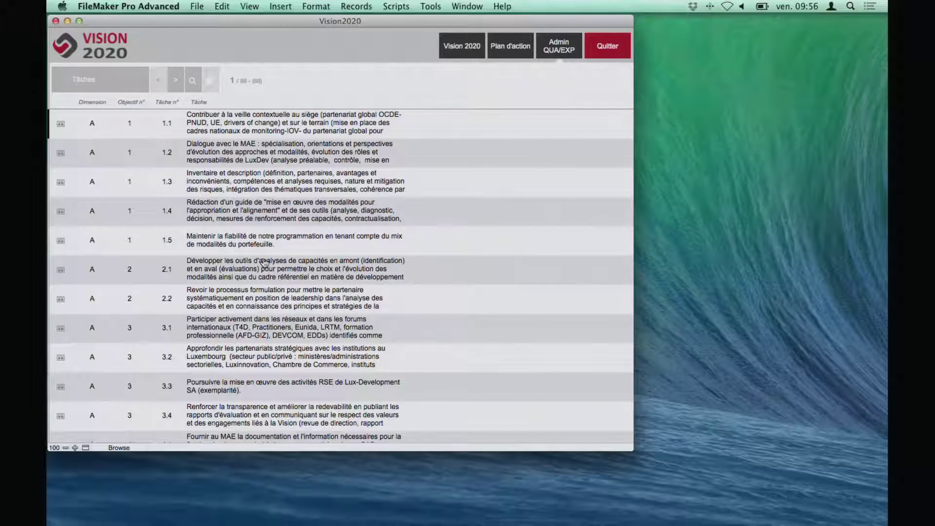
{"action": "scroll", "coordinate": [264, 263], "scroll_direction": "down", "scroll_amount": 3}
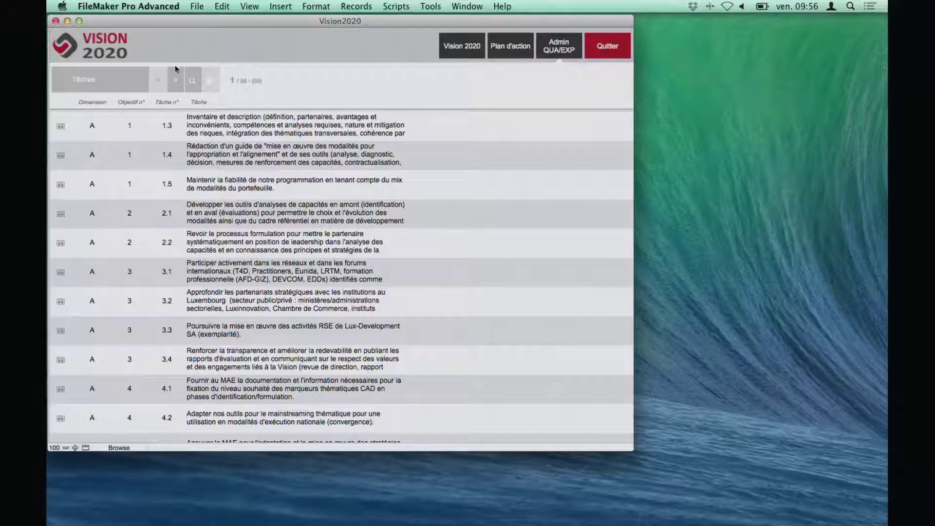
{"action": "left_click", "coordinate": [112, 79]}
{"action": "left_click", "coordinate": [116, 91]}
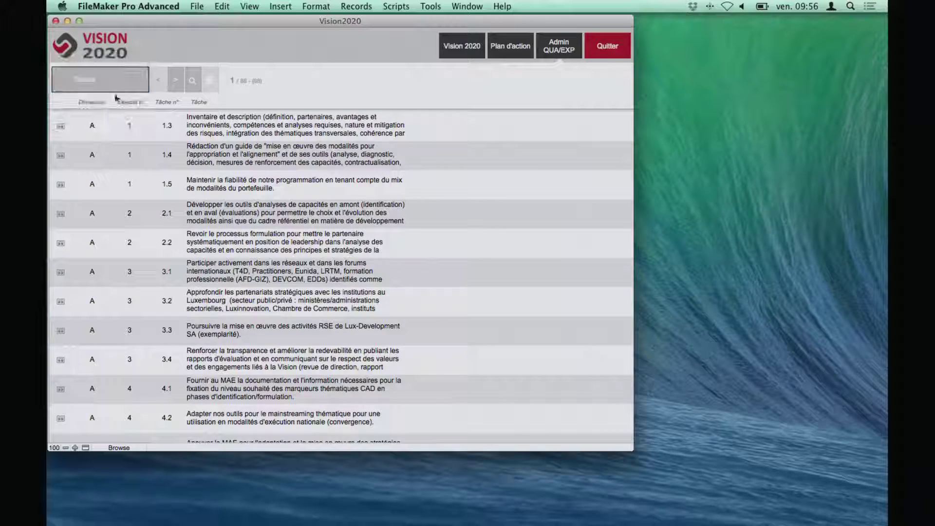
{"action": "scroll", "coordinate": [280, 214], "scroll_direction": "down", "scroll_amount": 10}
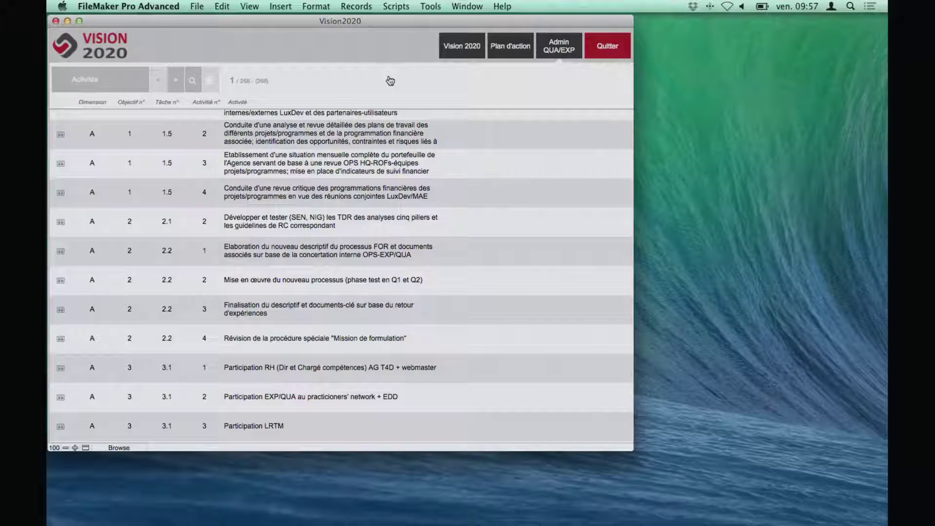
Open Plan d'action and show, then hide, the details of activity 3 under task A.1.1
{"action": "left_click", "coordinate": [513, 50]}
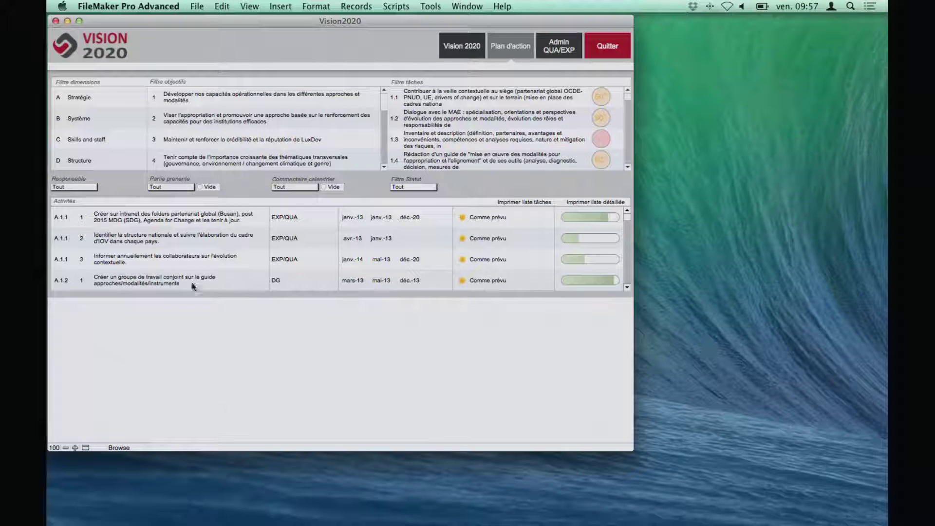
{"action": "left_click", "coordinate": [177, 253]}
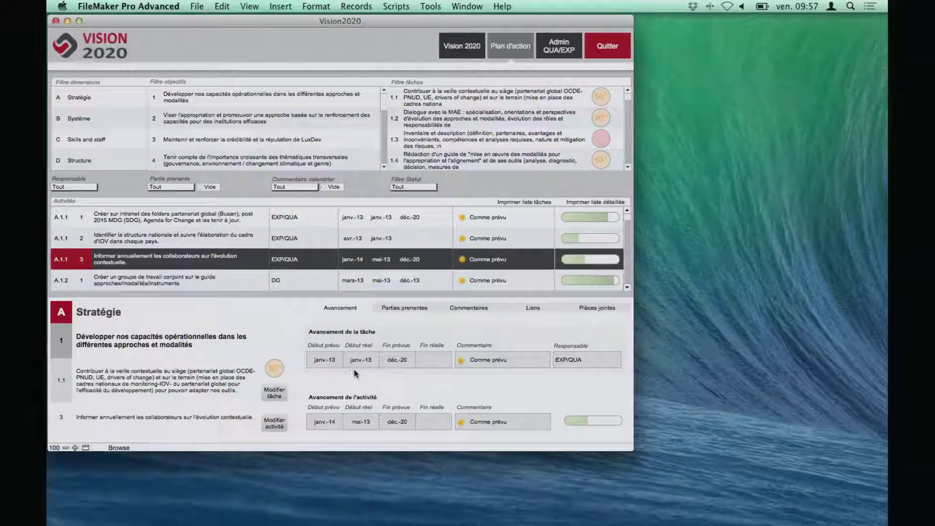
{"action": "left_click", "coordinate": [199, 259]}
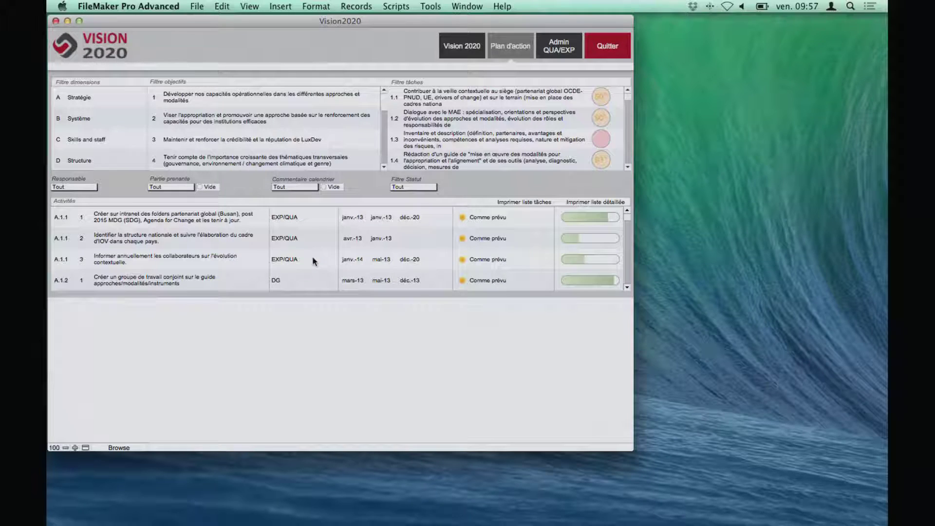
Inspect the ACTIVITE, TACHE, OBJECTIF and DIMENSION portals of the Plan d'action layout in Layout mode and return to Browse mode
{"action": "key", "text": "super+l"}
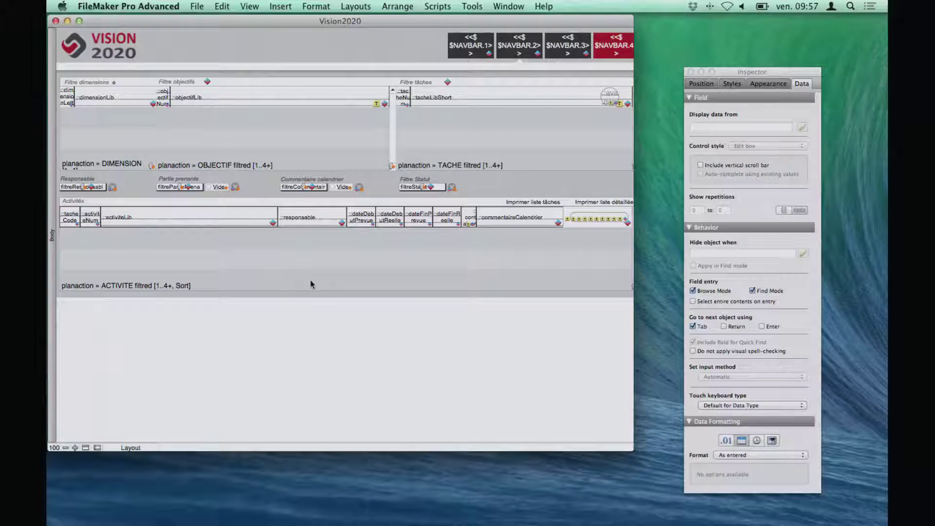
{"action": "left_click", "coordinate": [209, 283]}
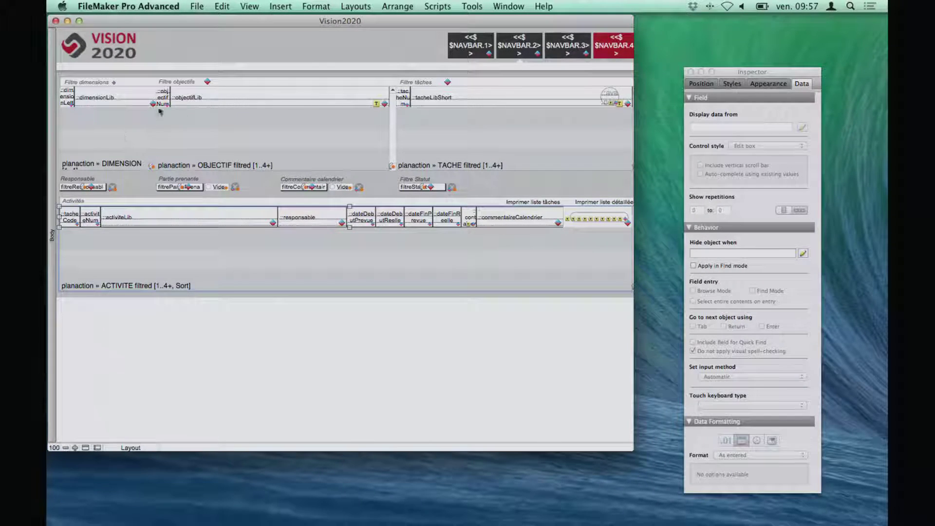
{"action": "left_click", "coordinate": [436, 149]}
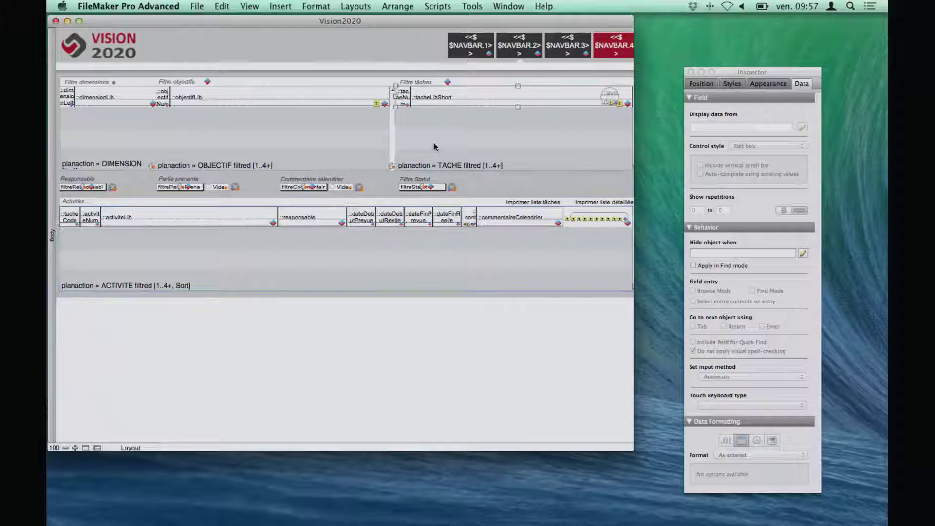
{"action": "left_click", "coordinate": [361, 138]}
{"action": "left_click", "coordinate": [136, 122]}
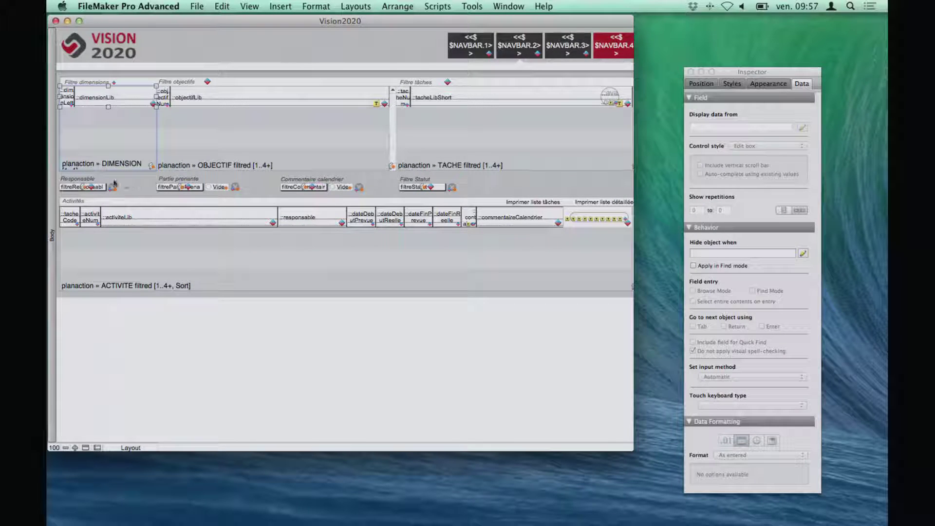
{"action": "key", "text": "super+b"}
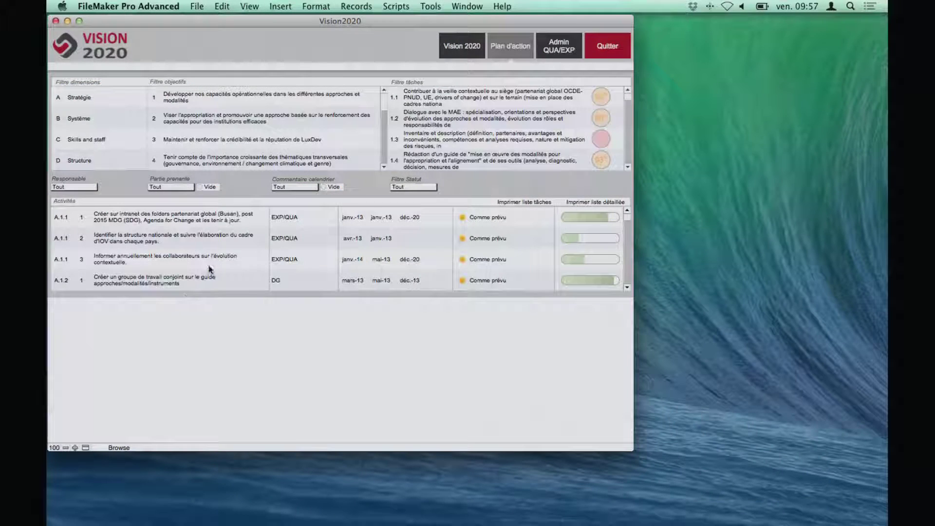
Filter the activities by dimension B Système, objective 8 and task 8.2
{"action": "left_click", "coordinate": [92, 123]}
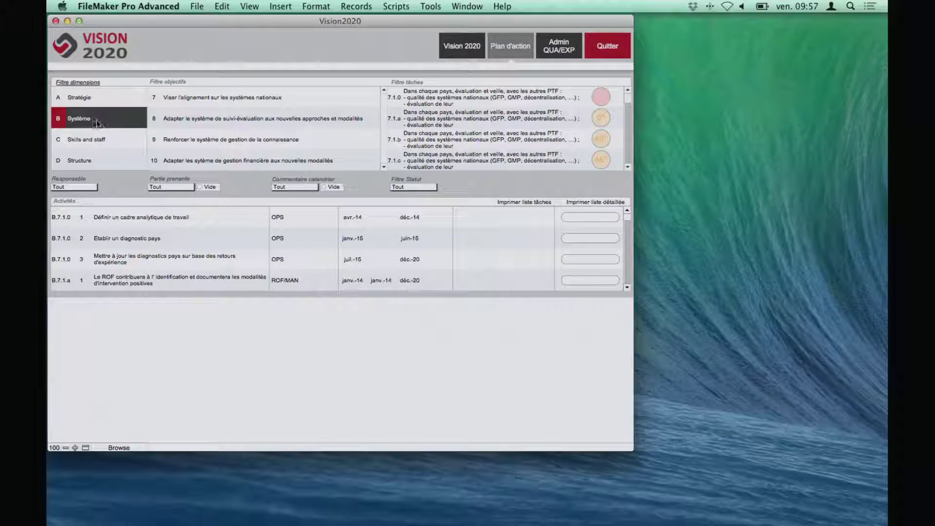
{"action": "left_click", "coordinate": [239, 122]}
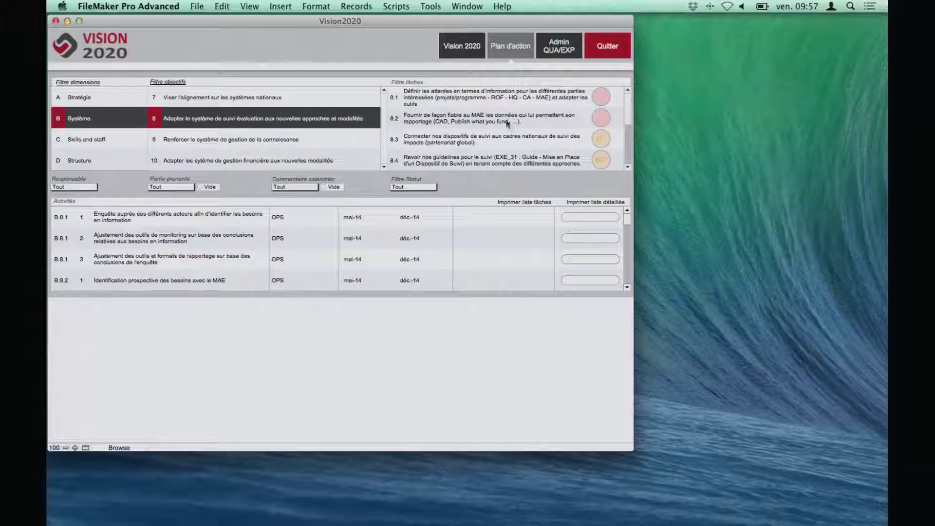
{"action": "left_click", "coordinate": [489, 122]}
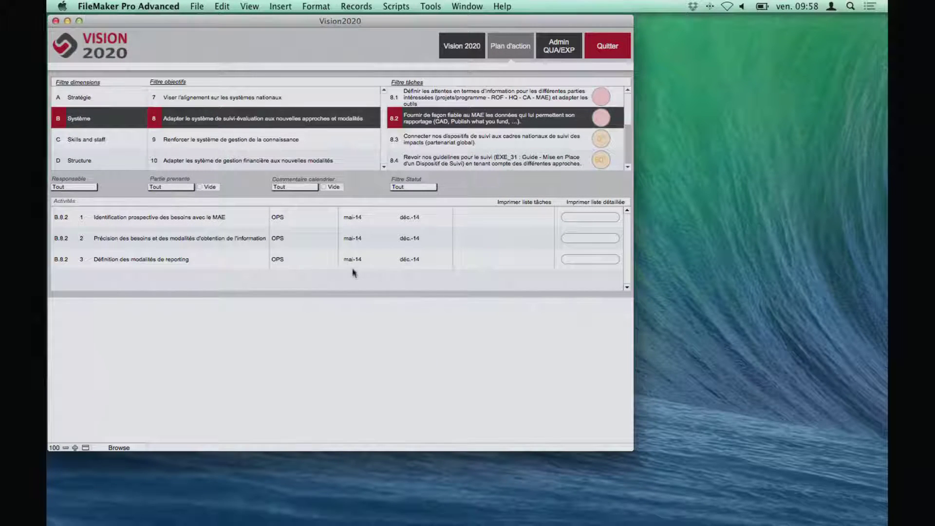
Clear the filters on task 8.2, objective 8 and dimension B Système
{"action": "left_click", "coordinate": [419, 121]}
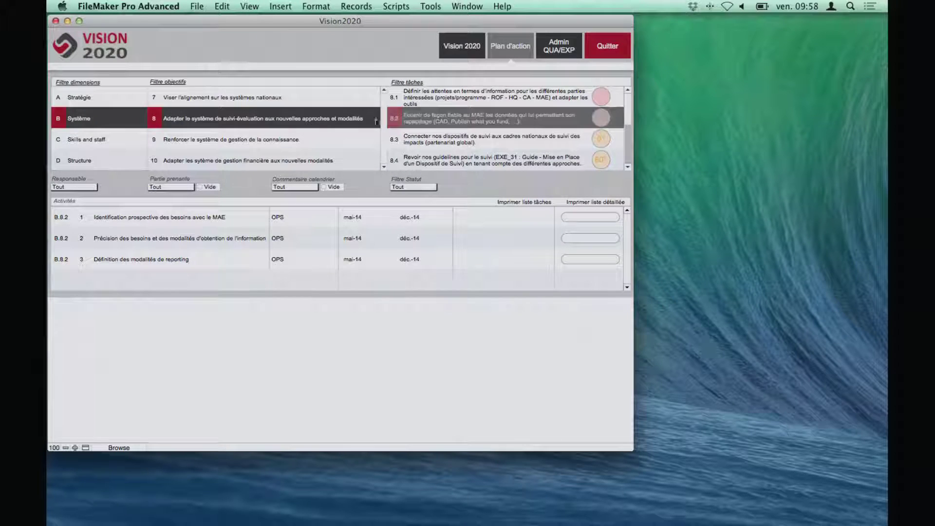
{"action": "left_click", "coordinate": [195, 119]}
{"action": "left_click", "coordinate": [94, 122]}
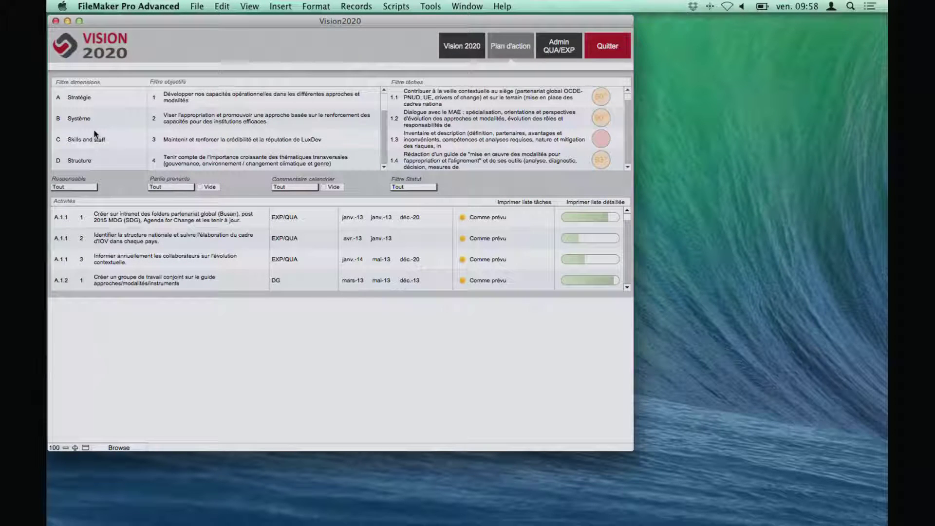
Filter the activities by responsable RISKMAN and look through the filtered activities
{"action": "left_click", "coordinate": [79, 187]}
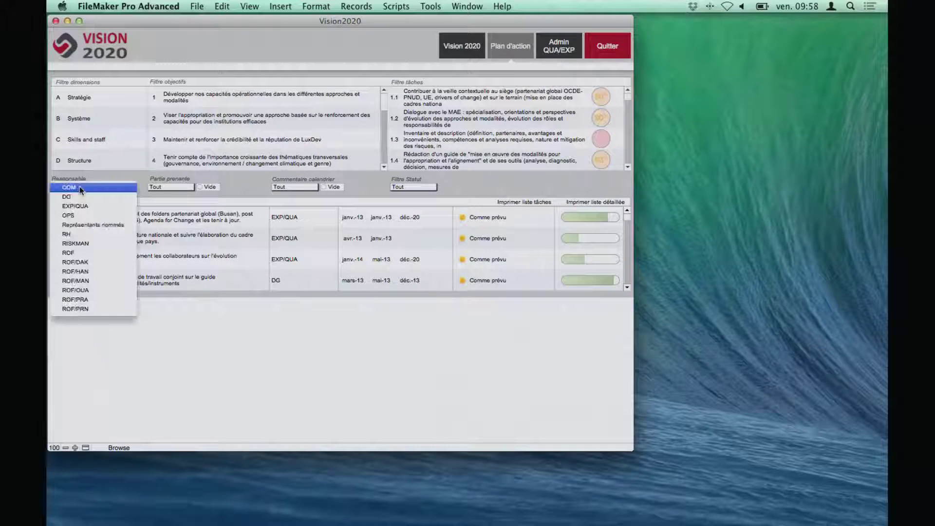
{"action": "left_click", "coordinate": [77, 244]}
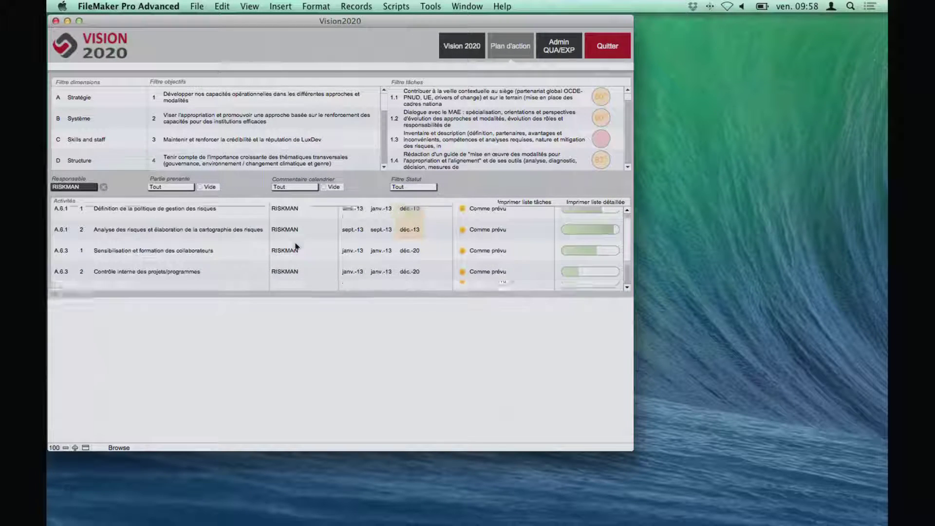
{"action": "scroll", "coordinate": [217, 137], "scroll_direction": "down", "scroll_amount": 1}
{"action": "scroll", "coordinate": [245, 143], "scroll_direction": "up", "scroll_amount": 1}
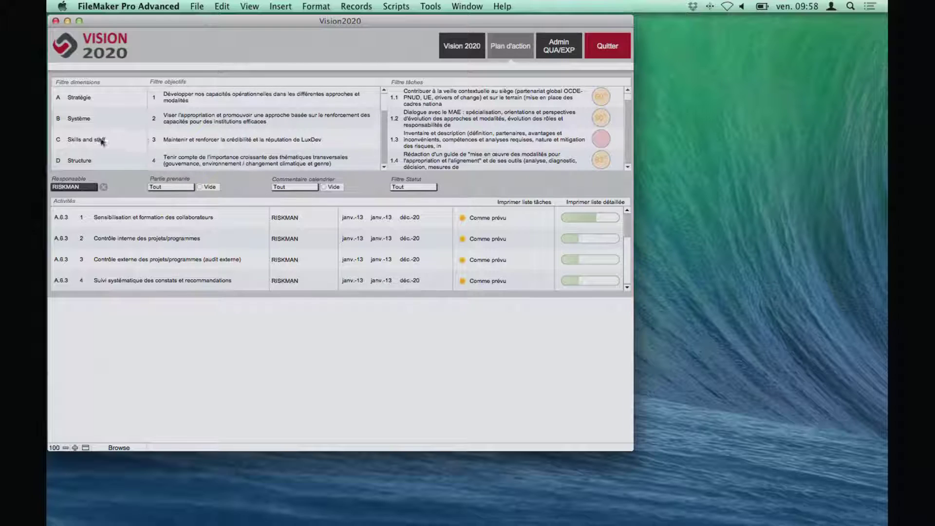
Clear the RISKMAN filter and switch the dimension filter from B Système to C Skills and staff
{"action": "left_click", "coordinate": [97, 118]}
{"action": "left_click", "coordinate": [103, 188]}
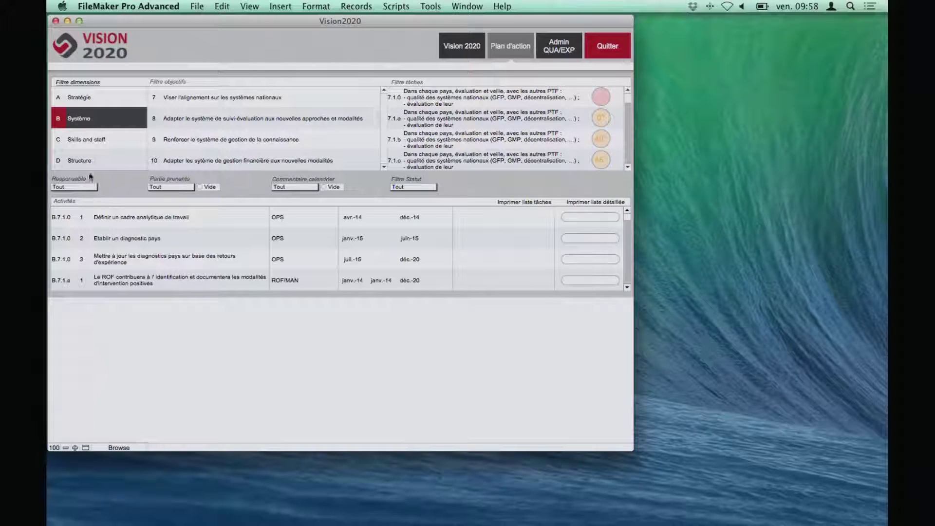
{"action": "left_click", "coordinate": [81, 125]}
{"action": "left_click", "coordinate": [78, 140]}
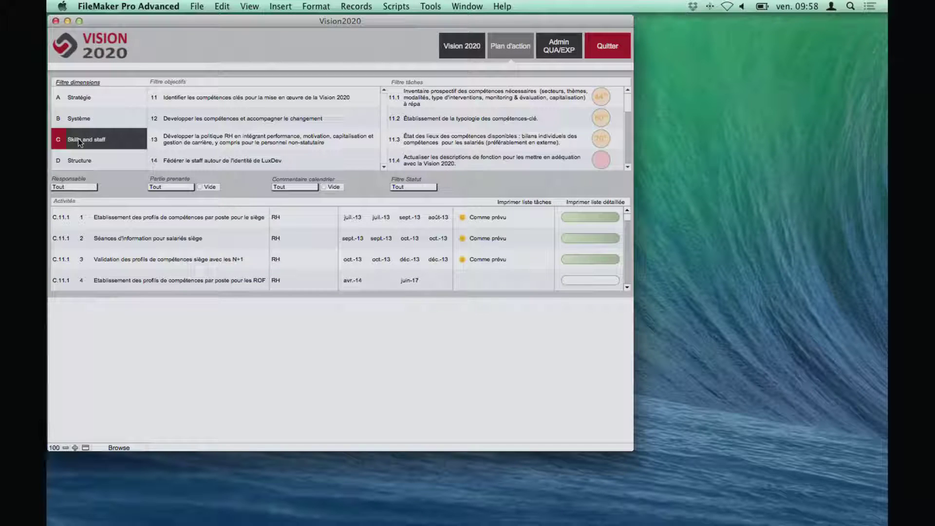
Filter the Skills and staff activities by partie prenante IT, and generate their detailed list as a PDF for review
{"action": "left_click", "coordinate": [161, 188]}
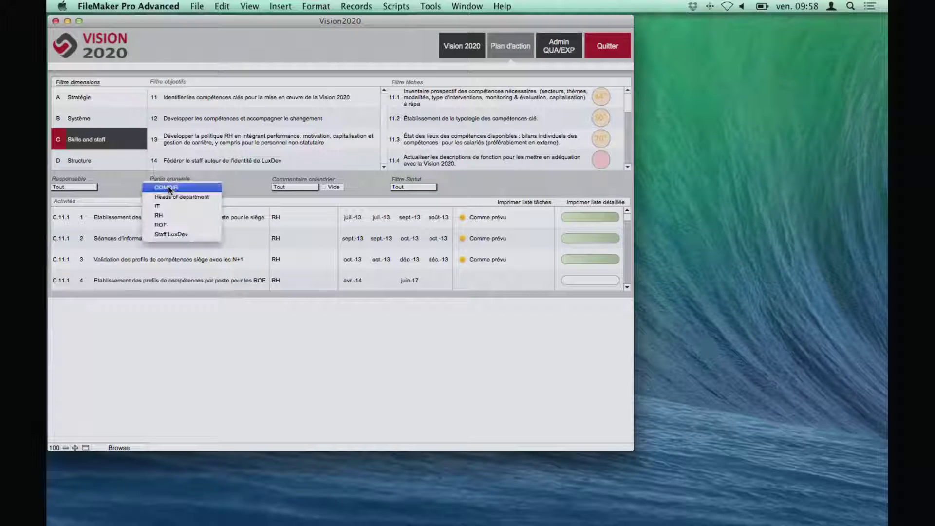
{"action": "left_click", "coordinate": [162, 207]}
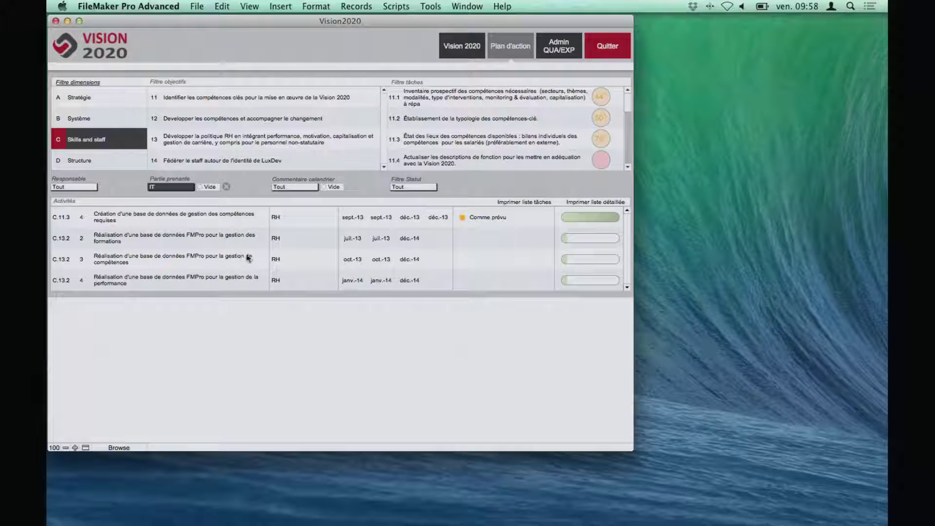
{"action": "left_click", "coordinate": [562, 206]}
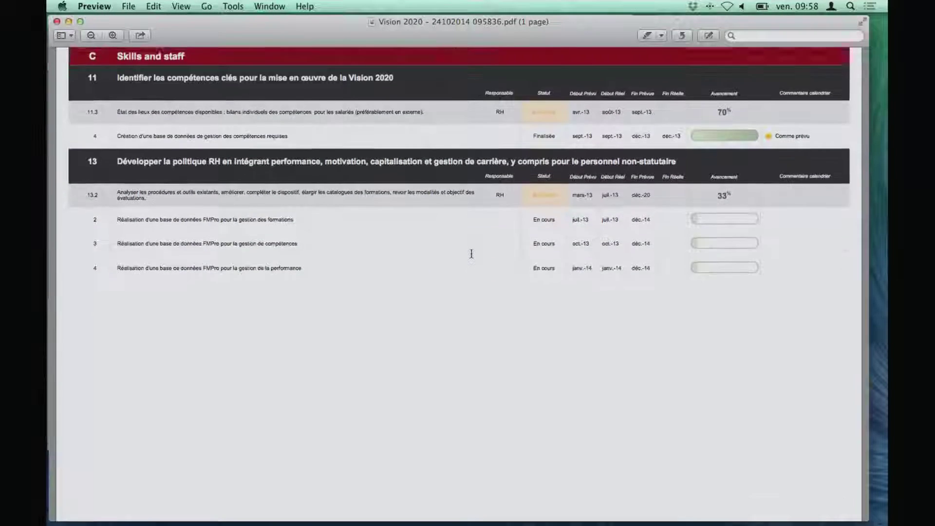
{"action": "scroll", "coordinate": [472, 254], "scroll_direction": "up", "scroll_amount": 2}
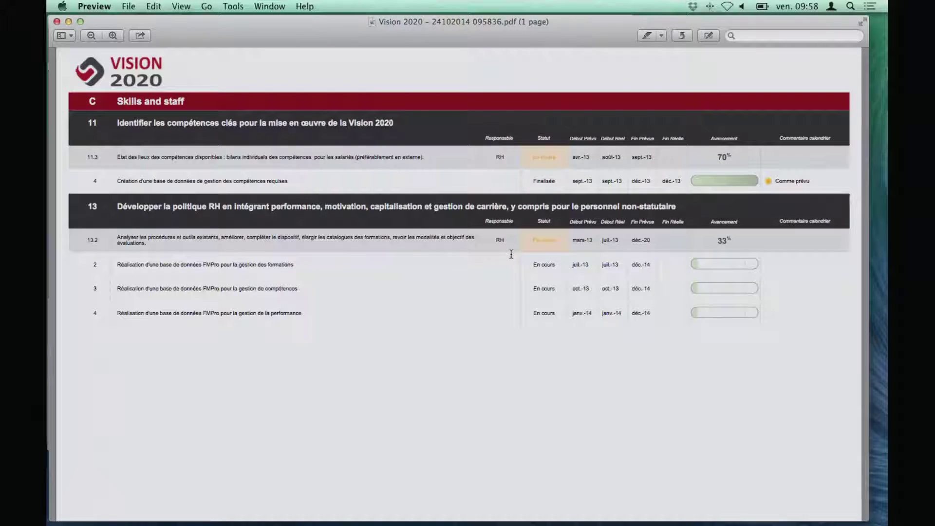
{"action": "key", "text": "super+w"}
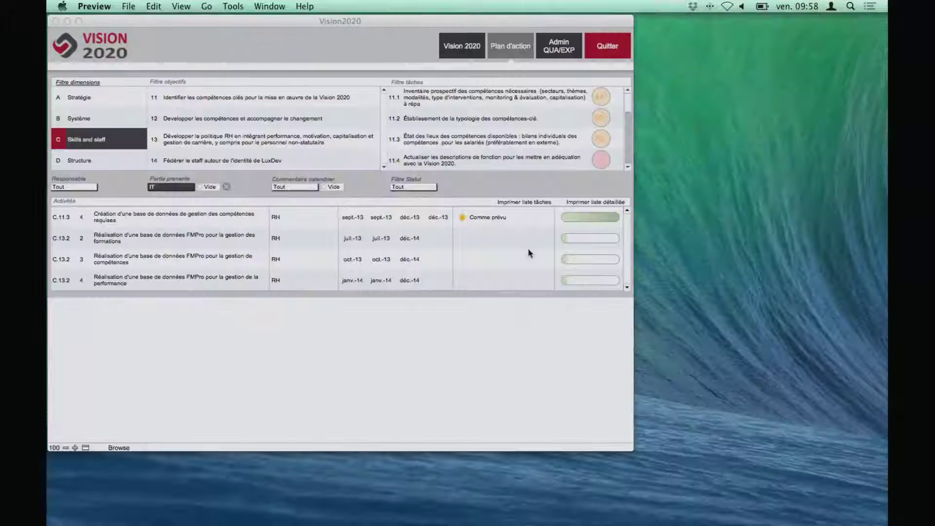
Clear the partie prenante filter and filter the Skills and staff activities by objective 12
{"action": "left_click", "coordinate": [269, 182]}
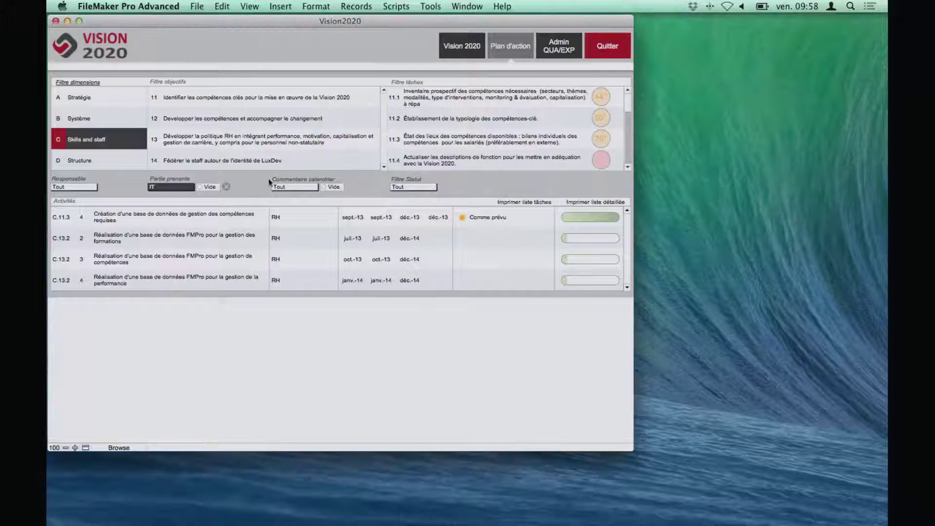
{"action": "left_click", "coordinate": [307, 187]}
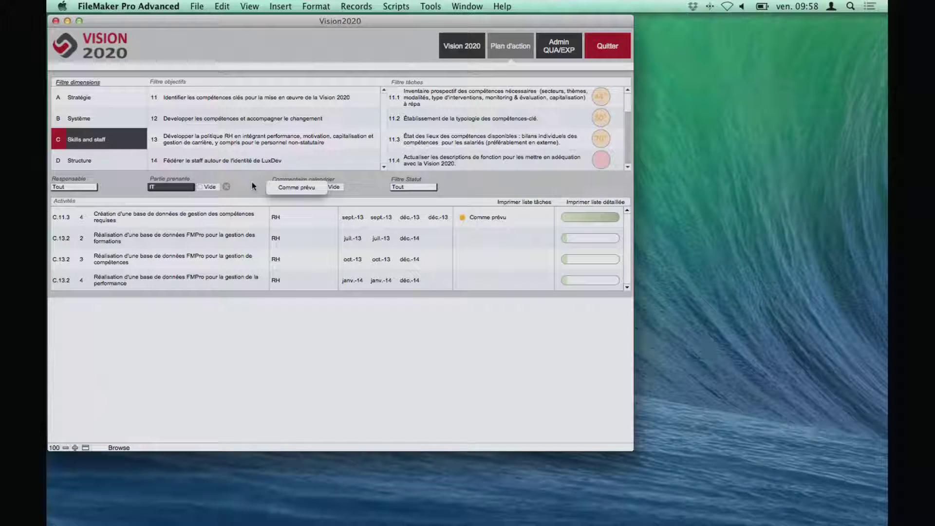
{"action": "left_click", "coordinate": [226, 186]}
{"action": "left_click", "coordinate": [205, 119]}
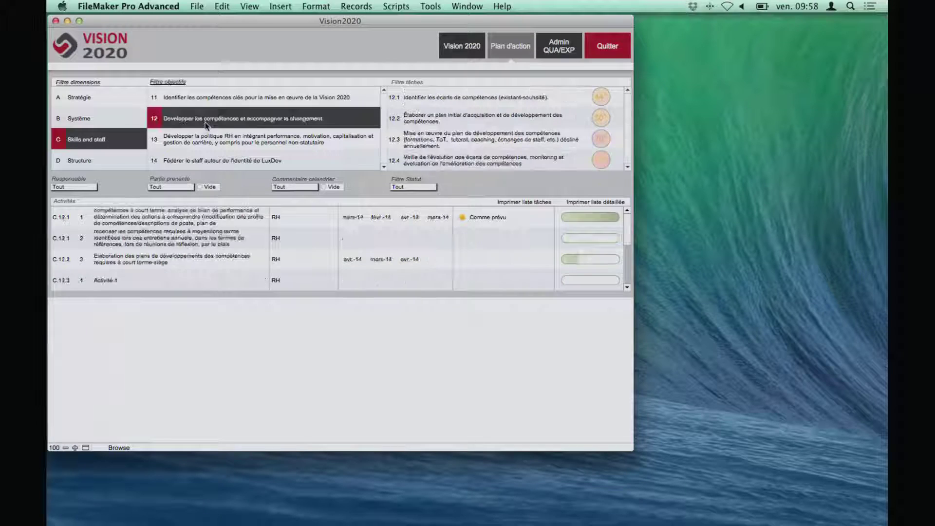
Clear the dimension and objective filters, and filter the activities by task 9.3 alone
{"action": "left_click", "coordinate": [425, 141]}
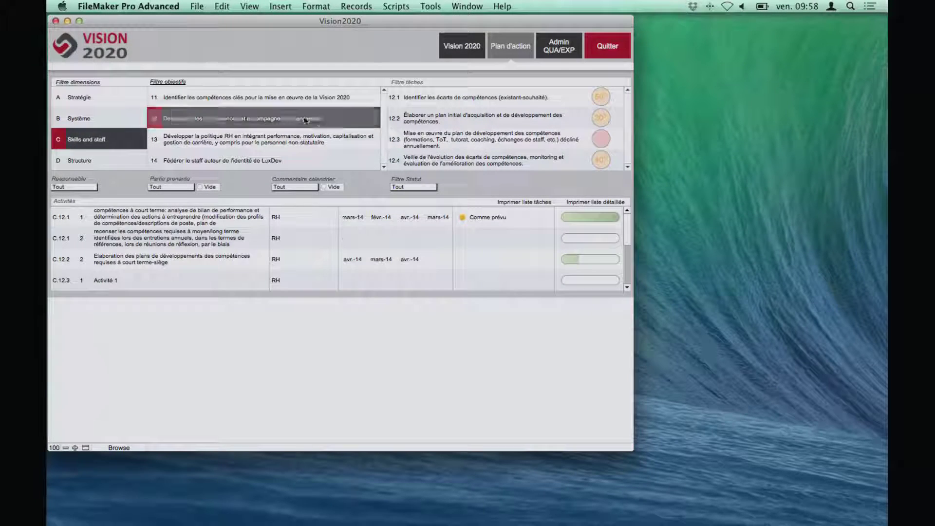
{"action": "scroll", "coordinate": [499, 141], "scroll_direction": "down", "scroll_amount": 20}
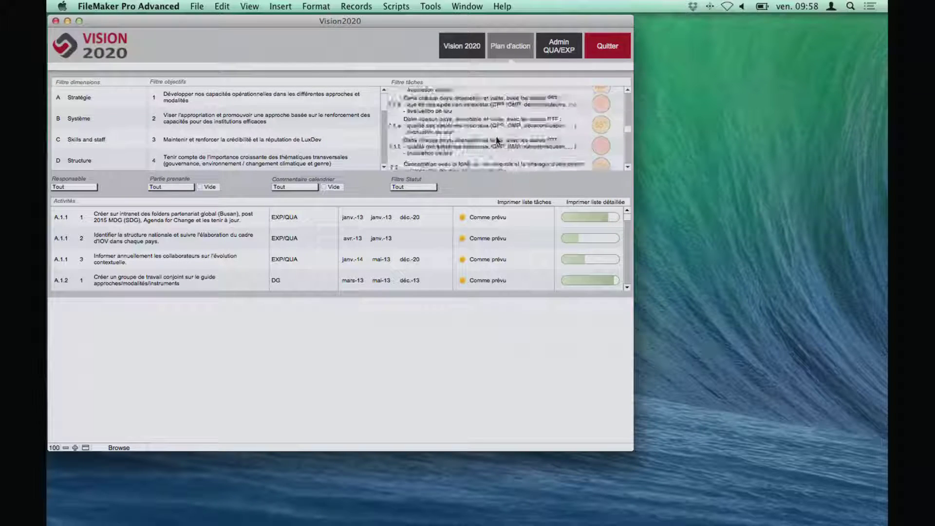
{"action": "scroll", "coordinate": [487, 142], "scroll_direction": "up", "scroll_amount": 10}
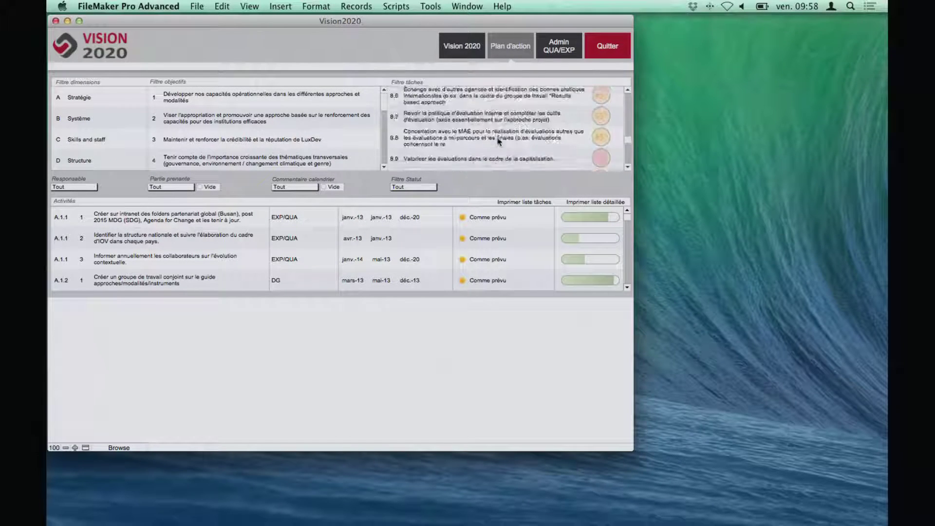
{"action": "left_click", "coordinate": [448, 142]}
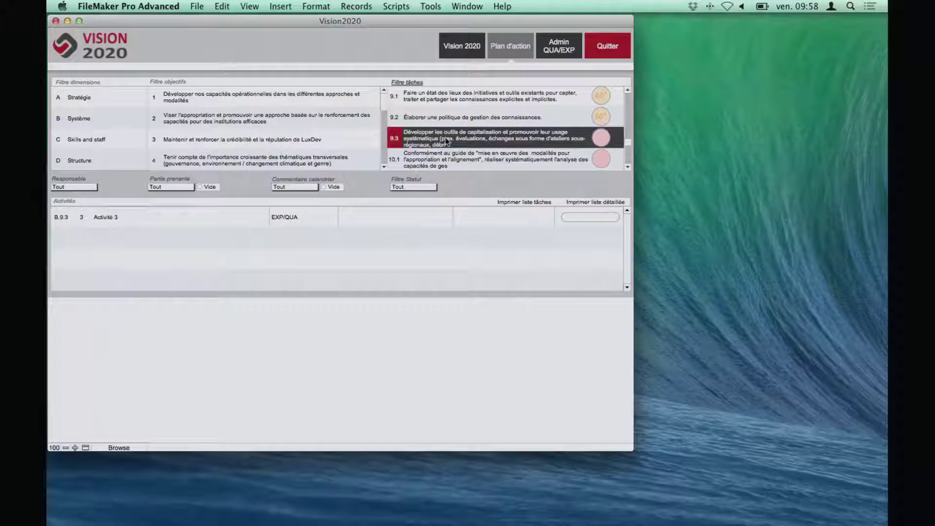
{"action": "scroll", "coordinate": [447, 143], "scroll_direction": "up", "scroll_amount": 3}
{"action": "scroll", "coordinate": [447, 141], "scroll_direction": "up", "scroll_amount": 6}
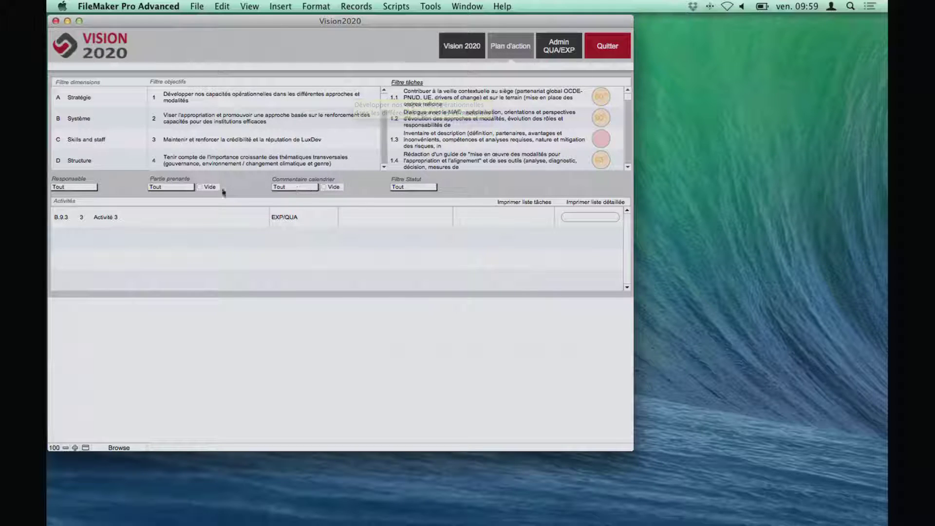
Check the partie prenante values offered under the task 9.3 filter and look through the task list
{"action": "left_click", "coordinate": [190, 187]}
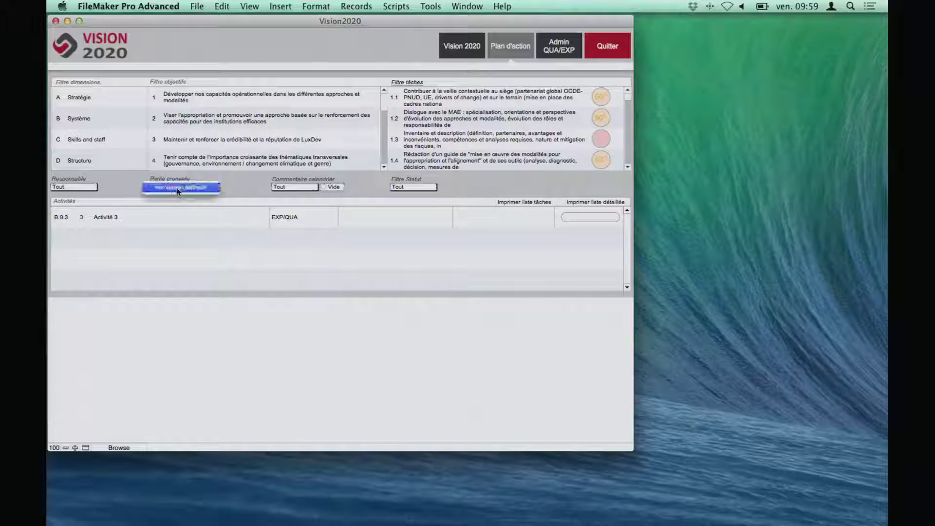
{"action": "left_click", "coordinate": [240, 189]}
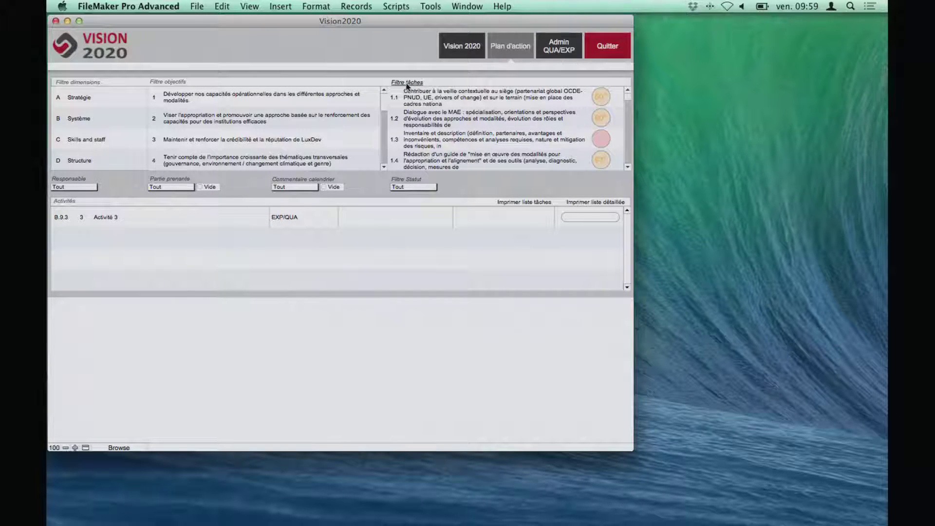
{"action": "mouse_move", "coordinate": [418, 123]}
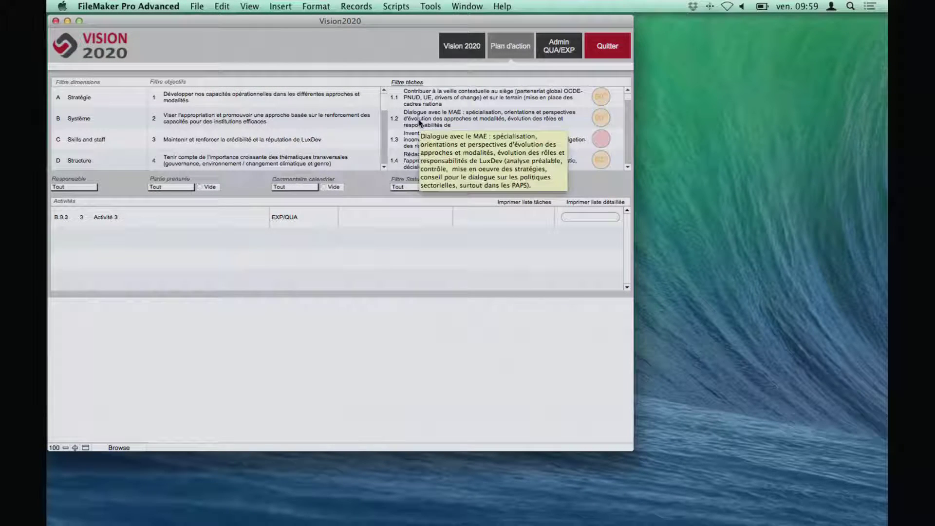
{"action": "scroll", "coordinate": [423, 125], "scroll_direction": "down", "scroll_amount": 15}
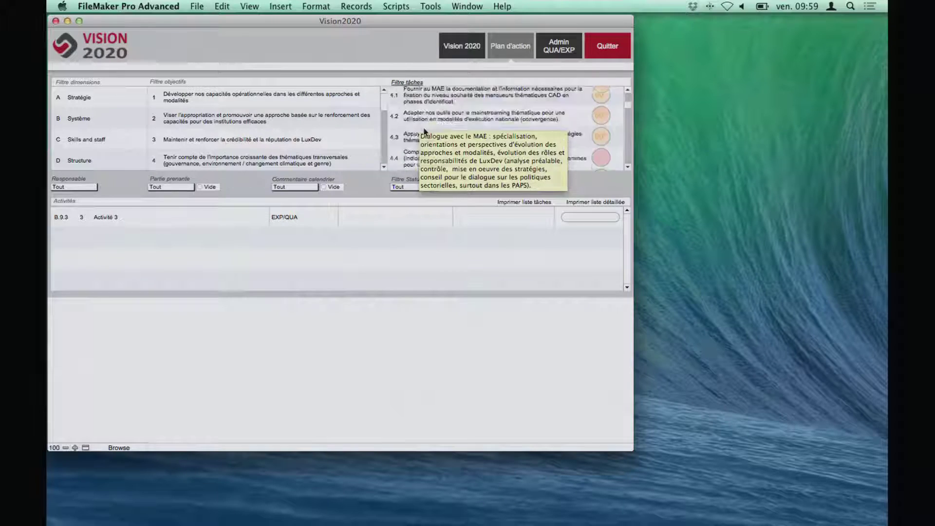
{"action": "scroll", "coordinate": [422, 132], "scroll_direction": "up", "scroll_amount": 5}
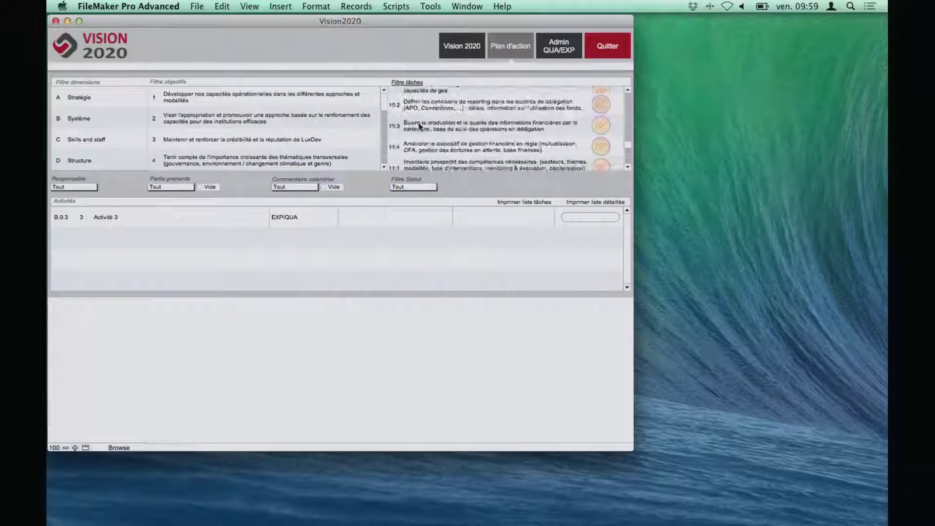
Filter the tasks and activities by objective 2, and clear that filter again
{"action": "left_click", "coordinate": [281, 119]}
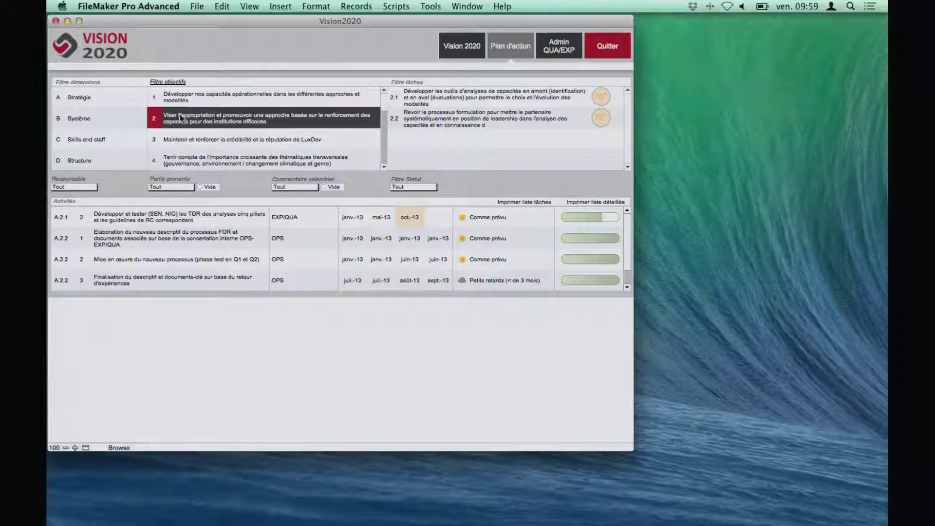
{"action": "left_click", "coordinate": [183, 85]}
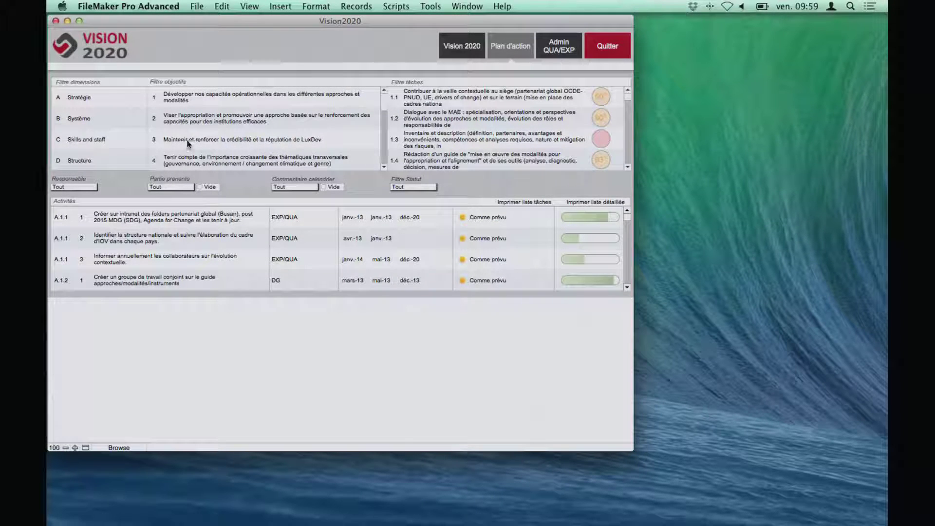
Filter the activities by task 16.3, look through the task list, and clear that filter again
{"action": "scroll", "coordinate": [450, 137], "scroll_direction": "down", "scroll_amount": 15}
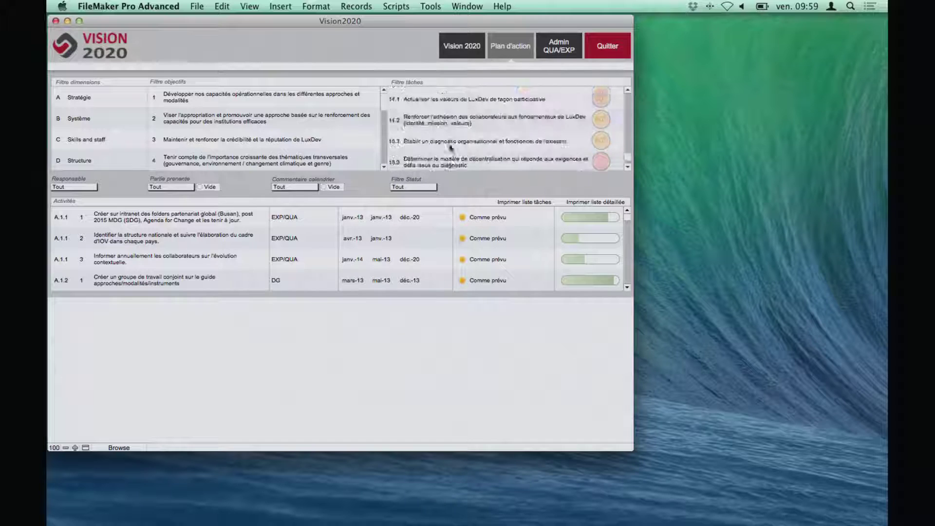
{"action": "left_click", "coordinate": [442, 161]}
{"action": "scroll", "coordinate": [444, 146], "scroll_direction": "up", "scroll_amount": 5}
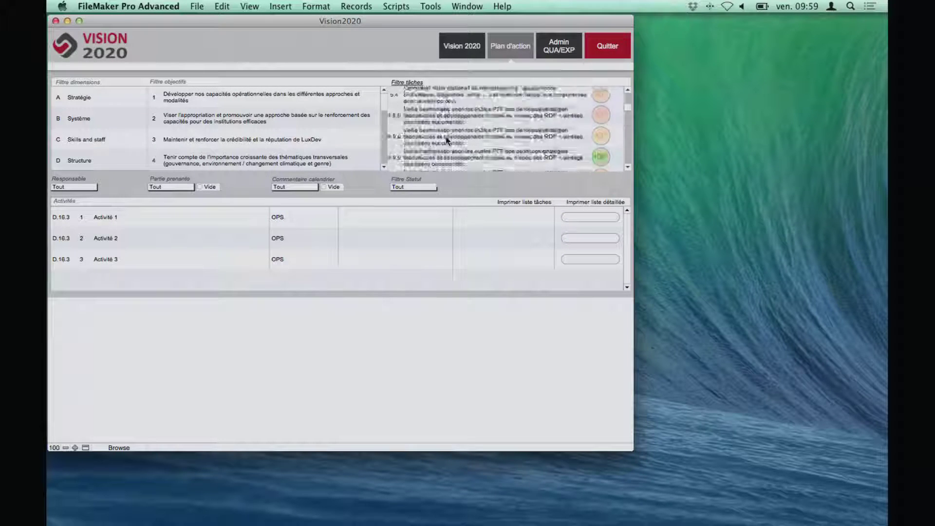
{"action": "scroll", "coordinate": [445, 139], "scroll_direction": "down", "scroll_amount": 6}
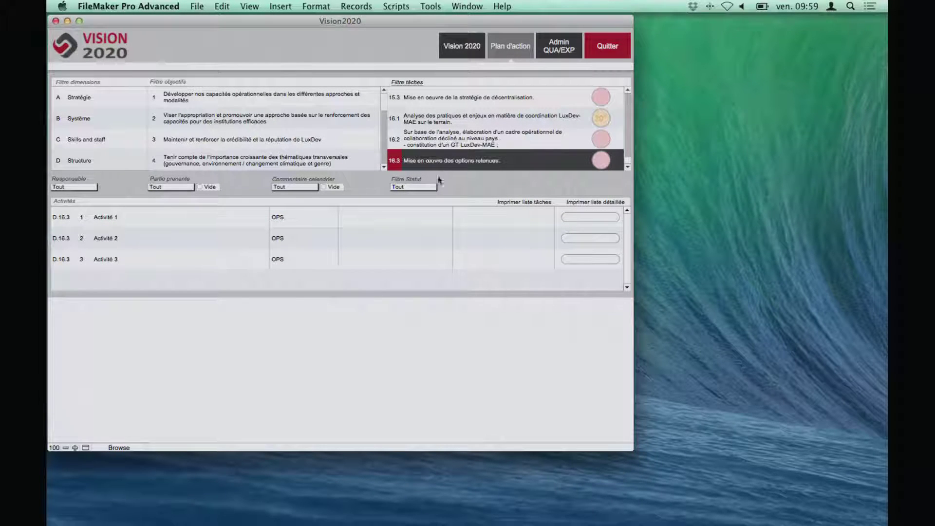
{"action": "left_click", "coordinate": [424, 155]}
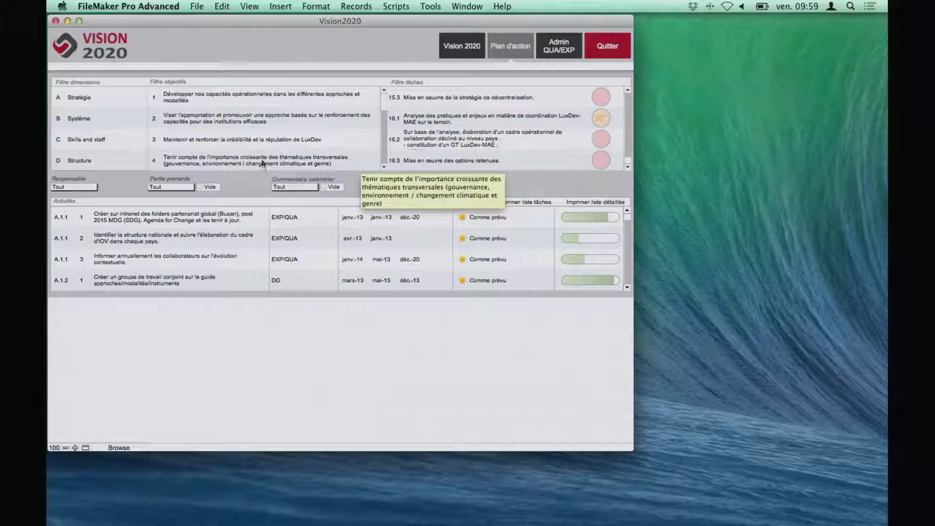
Open the script manager of Vision2020 and find the Filtre scripts in the Plan d'action folder
{"action": "key", "text": "super+p"}
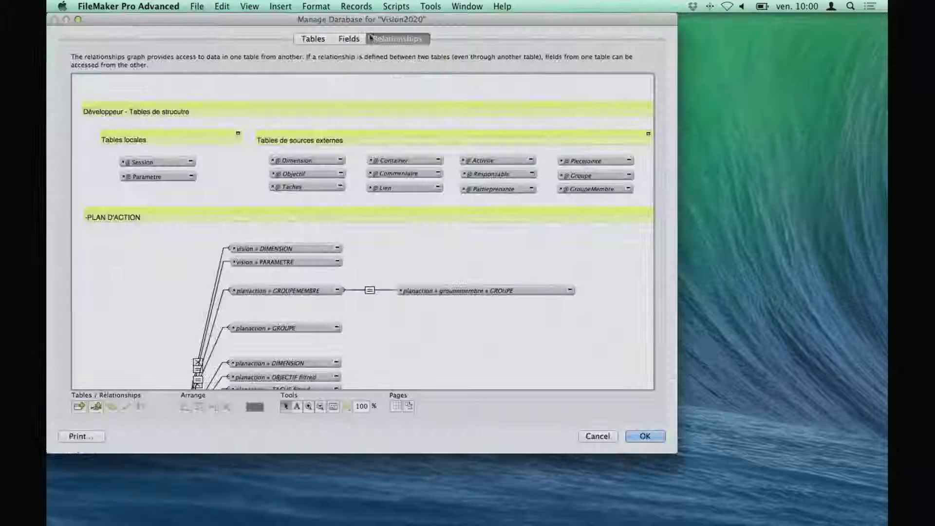
{"action": "key", "text": "Escape"}
{"action": "left_click", "coordinate": [394, 7]}
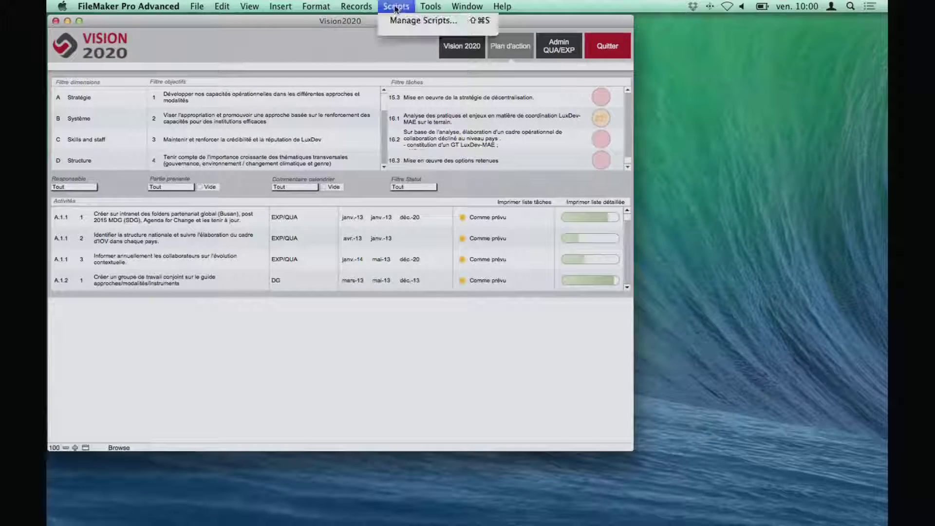
{"action": "left_click", "coordinate": [404, 35]}
{"action": "scroll", "coordinate": [598, 267], "scroll_direction": "down", "scroll_amount": 10}
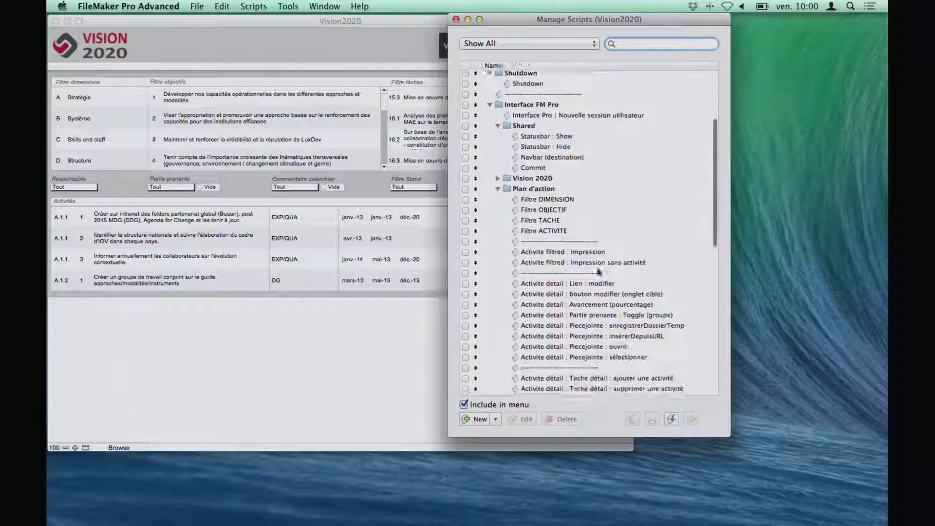
{"action": "scroll", "coordinate": [560, 181], "scroll_direction": "up", "scroll_amount": 2}
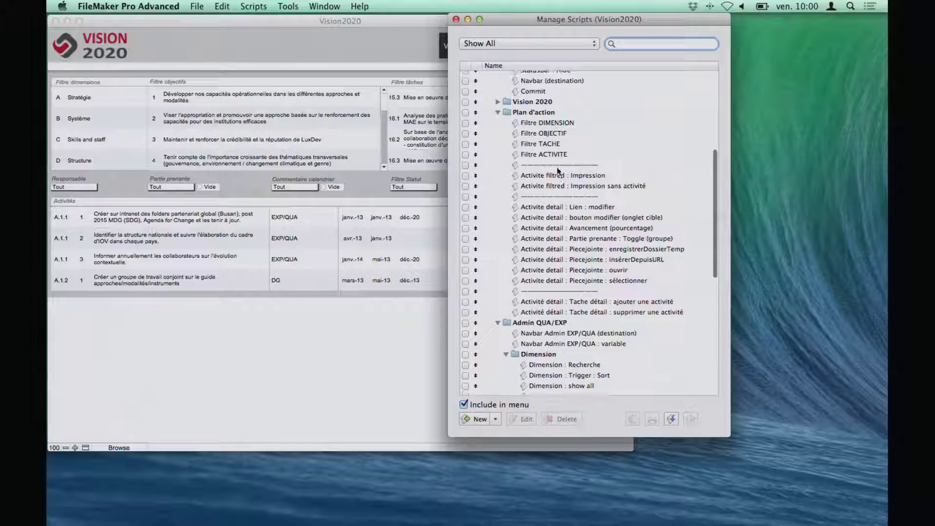
Review the Filtre DIMENSION script, including the steps that reset the task and activity filters to "all", and close it
{"action": "left_click", "coordinate": [553, 127]}
{"action": "double_click", "coordinate": [553, 127]}
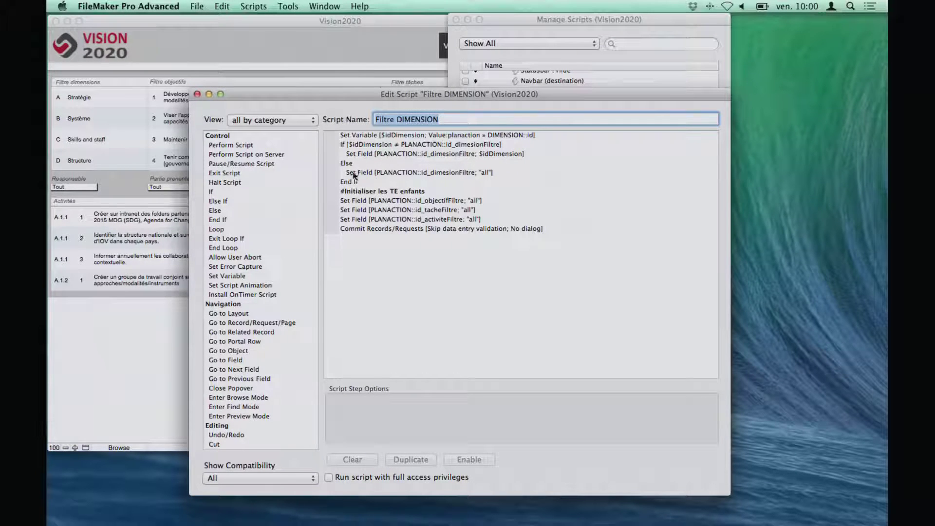
{"action": "left_click", "coordinate": [359, 209]}
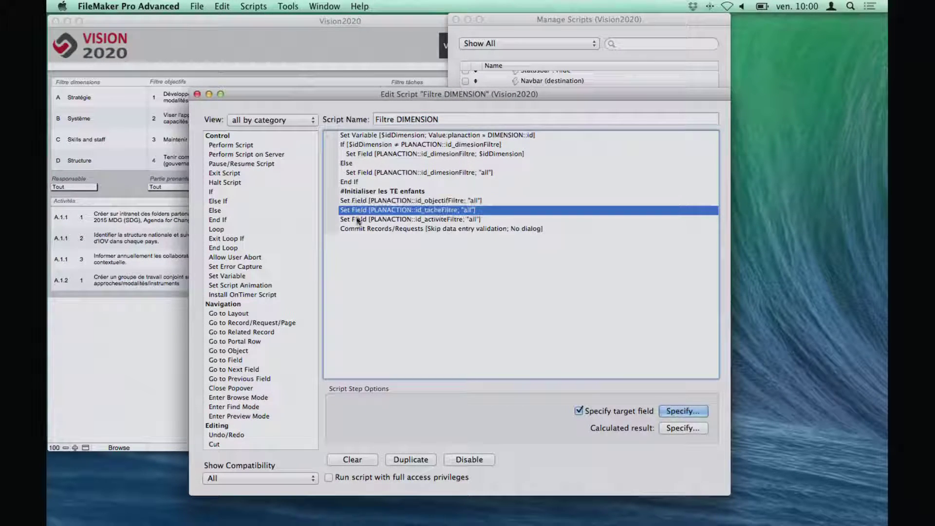
{"action": "left_click", "coordinate": [358, 219]}
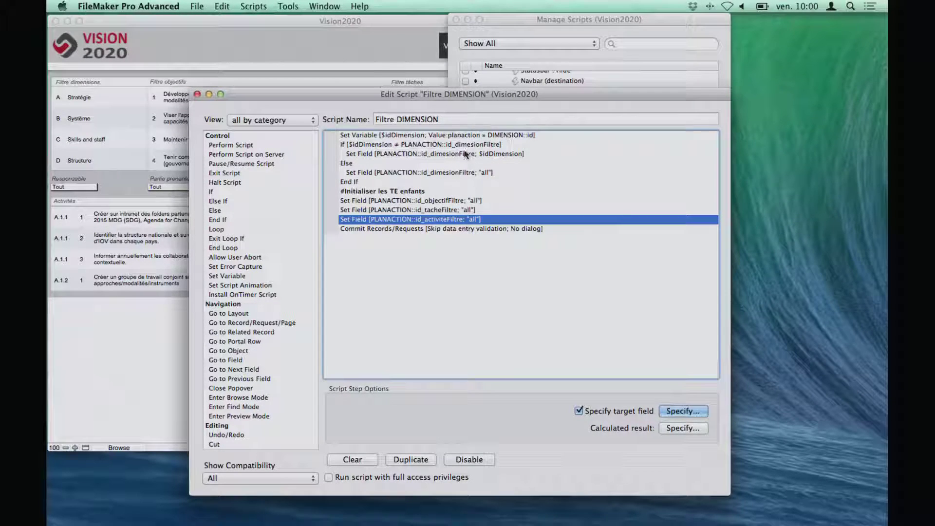
{"action": "key", "text": "super+w"}
Review the Filtre OBJECTIF and Filtre TACHE scripts, and return to the Plan d'action layout
{"action": "left_click", "coordinate": [536, 134]}
{"action": "double_click", "coordinate": [535, 134]}
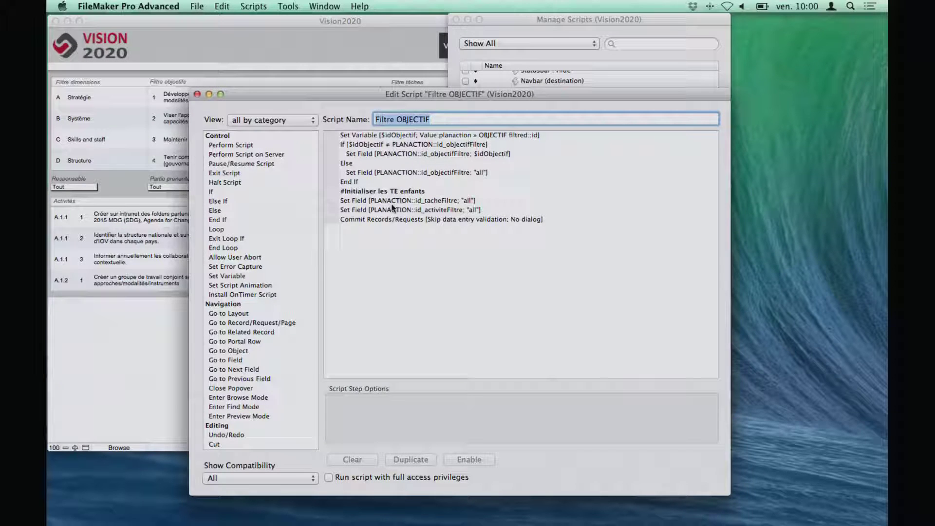
{"action": "key", "text": "super+w"}
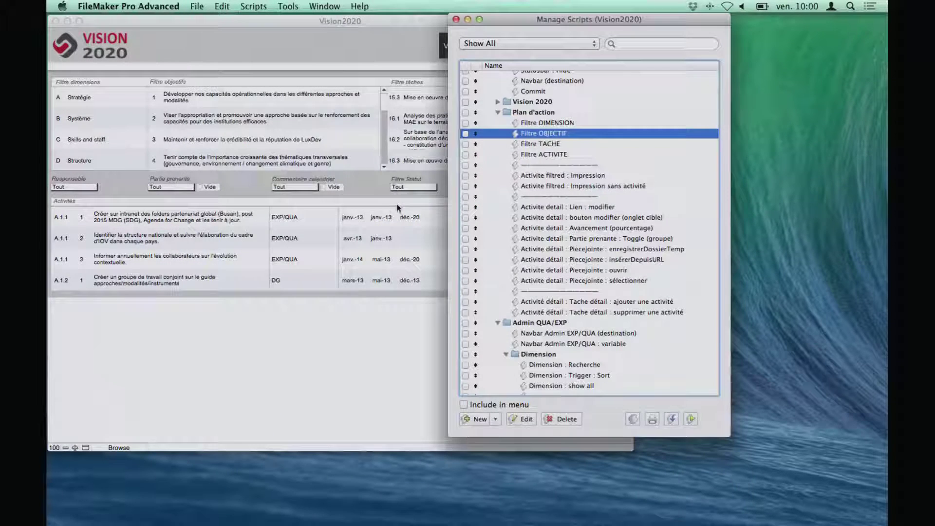
{"action": "double_click", "coordinate": [535, 145]}
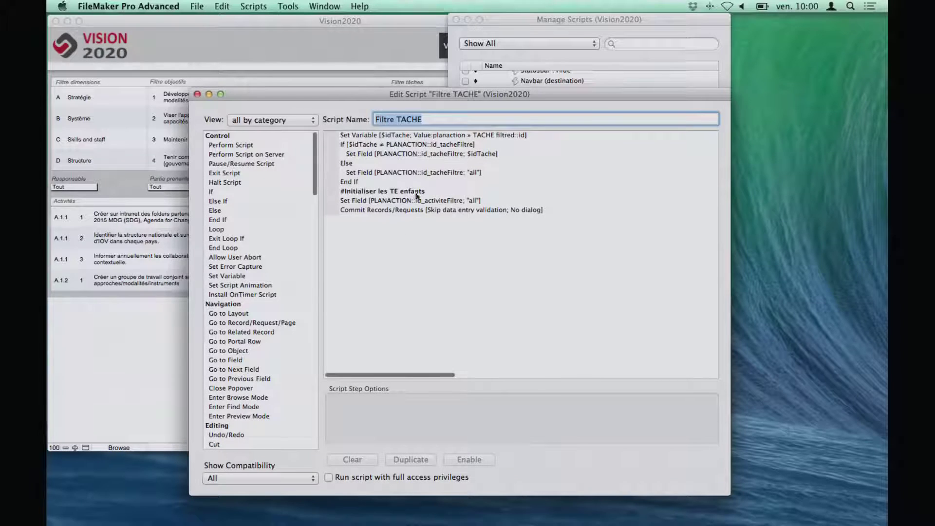
{"action": "key", "text": "super+w"}
{"action": "key", "text": "super+w"}
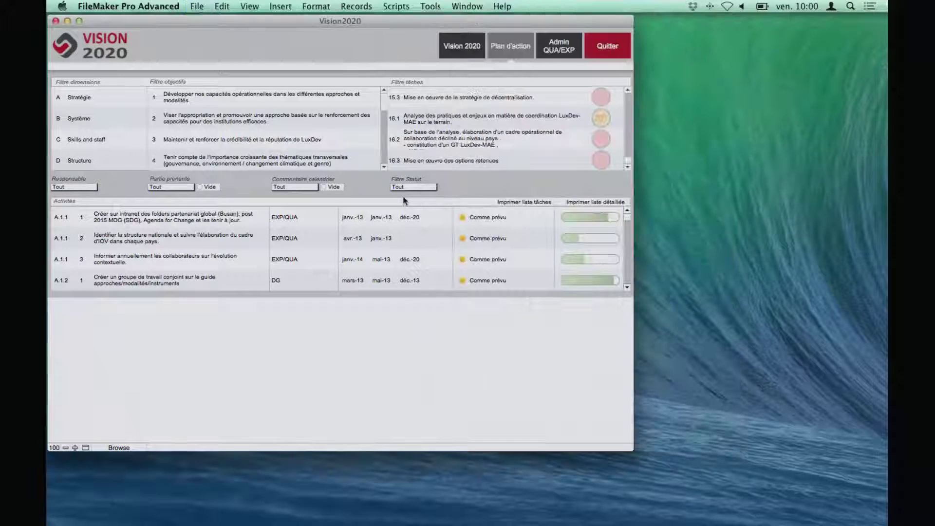
Try the task 16.1 and objective 2 filters, and narrow the activities to dimension B Système, objective 8 and task 8.2
{"action": "left_click", "coordinate": [413, 126]}
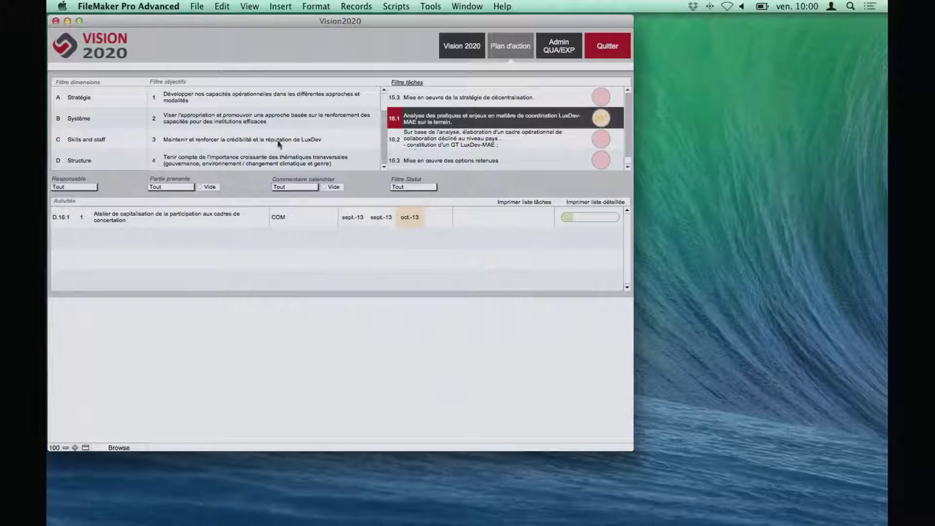
{"action": "left_click", "coordinate": [256, 119]}
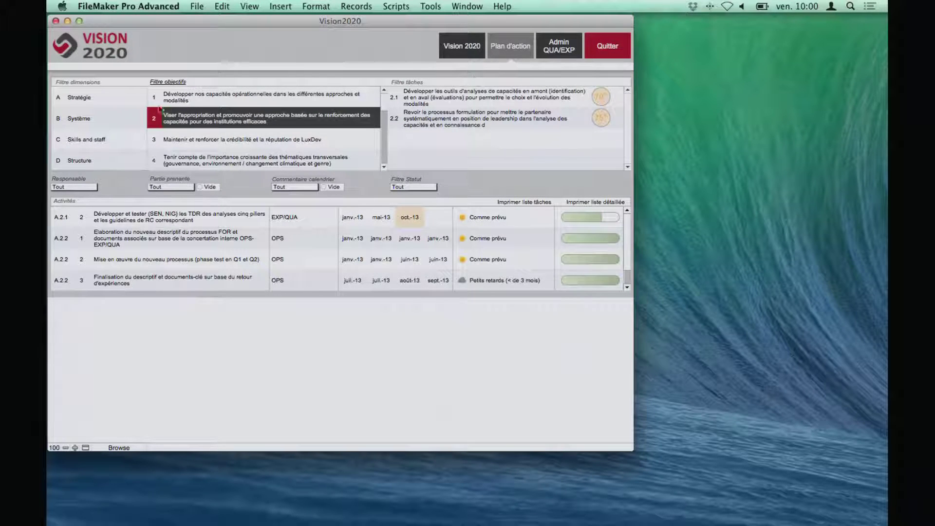
{"action": "left_click", "coordinate": [142, 118]}
{"action": "left_click", "coordinate": [193, 122]}
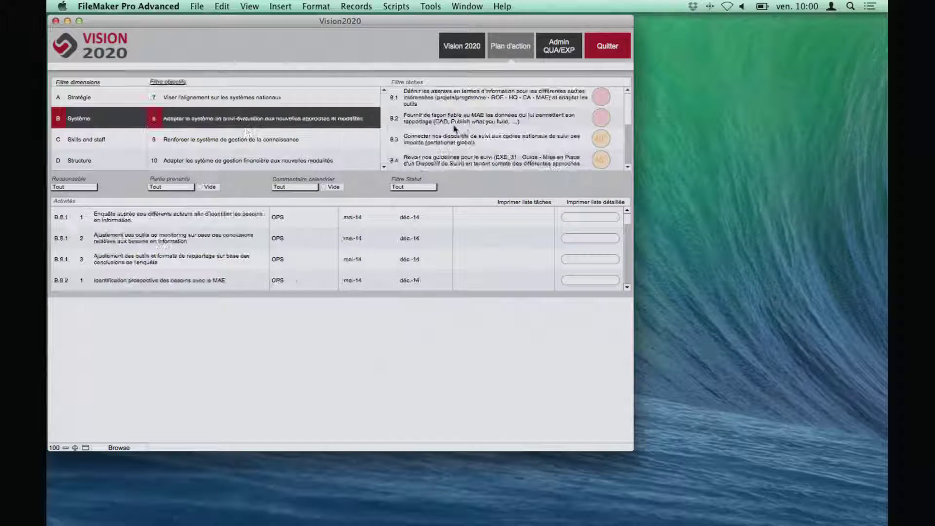
{"action": "left_click", "coordinate": [466, 124]}
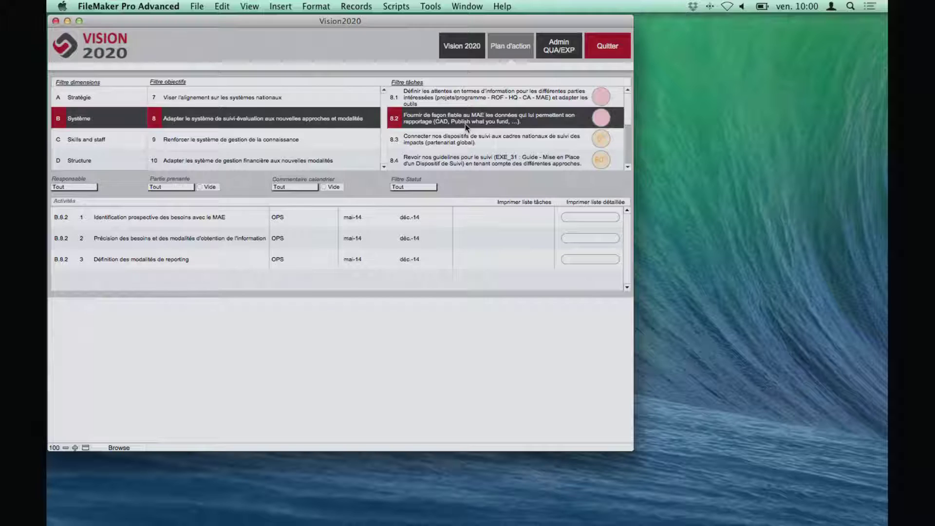
Filter the activities by objective 9 and task 9.3, and switch the filters to objective 8 and task 8.3
{"action": "left_click", "coordinate": [255, 141]}
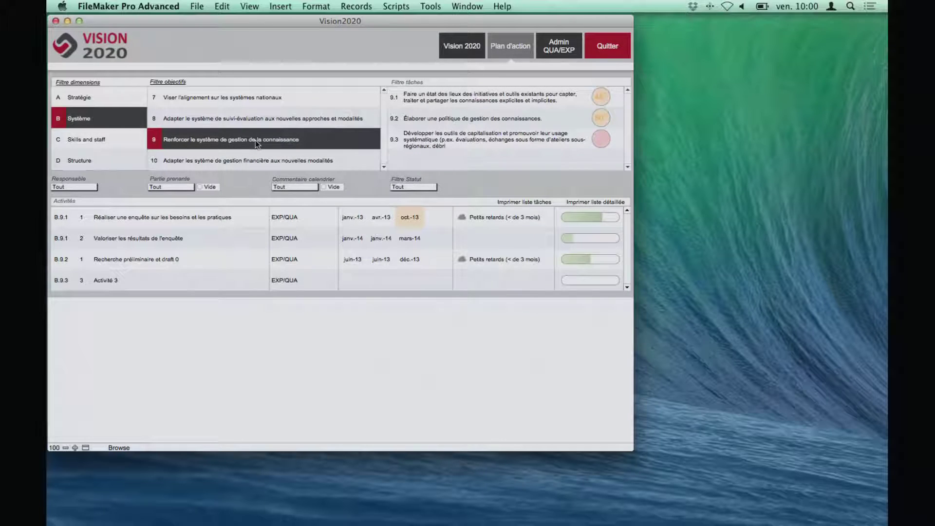
{"action": "left_click", "coordinate": [445, 143]}
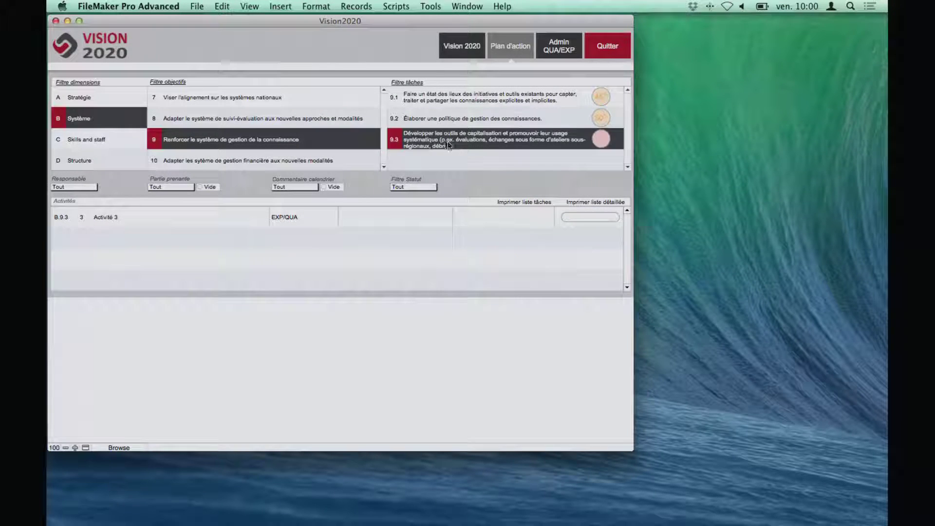
{"action": "left_click", "coordinate": [347, 122]}
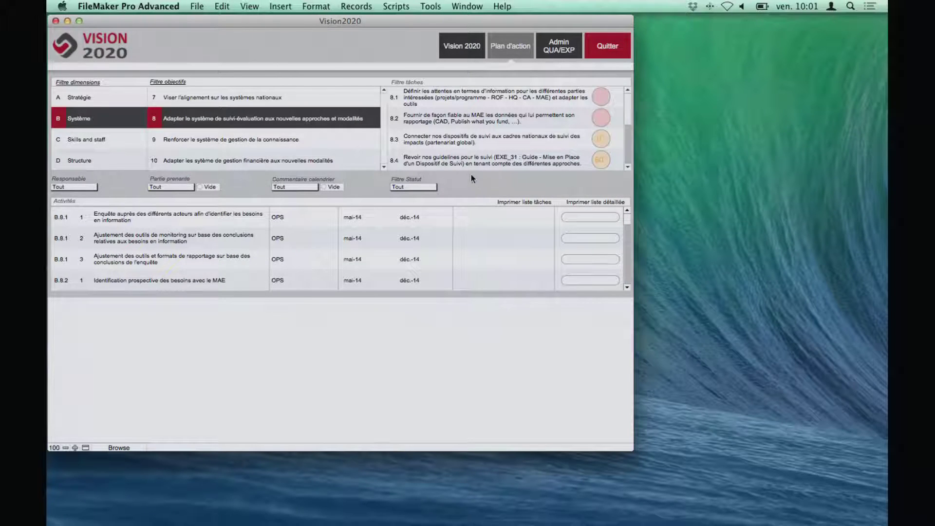
{"action": "left_click", "coordinate": [426, 140]}
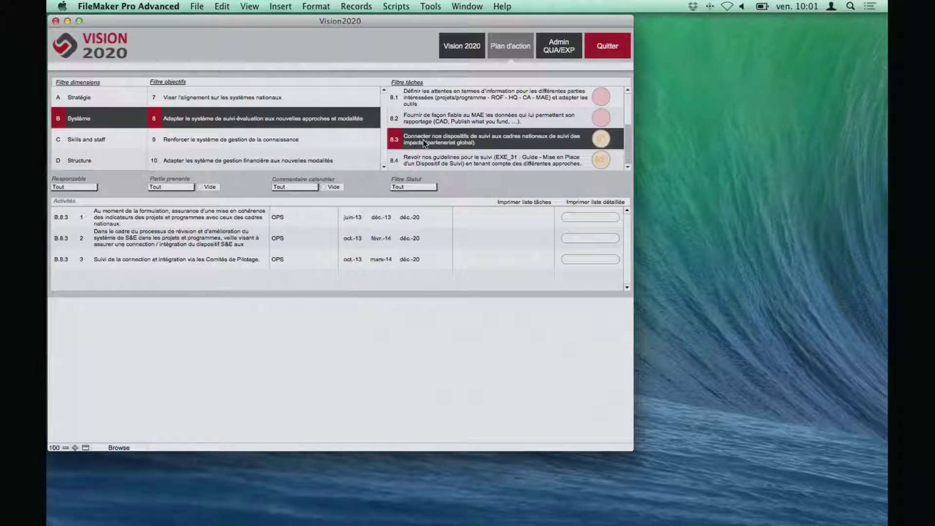